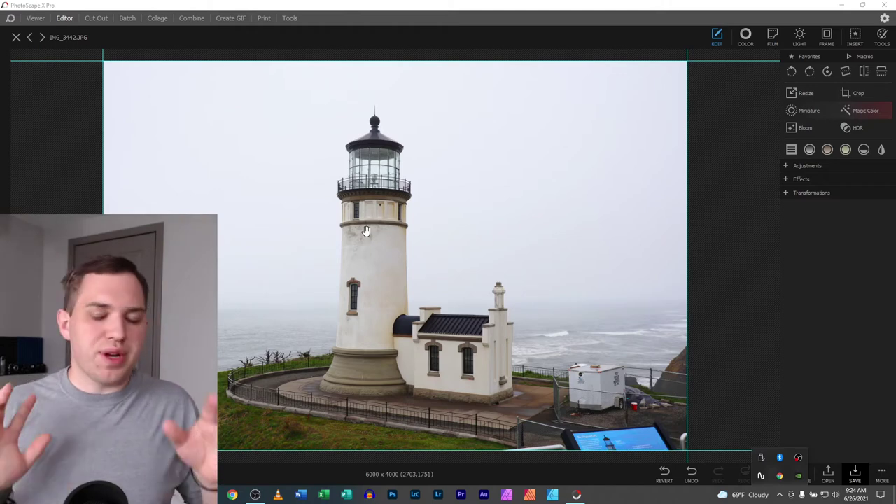
# - Close the lighthouse photo in the editor and open the first photo of the North head light house 2021 folder in the viewer
pyautogui.click(16, 38)
pyautogui.click(450, 255)
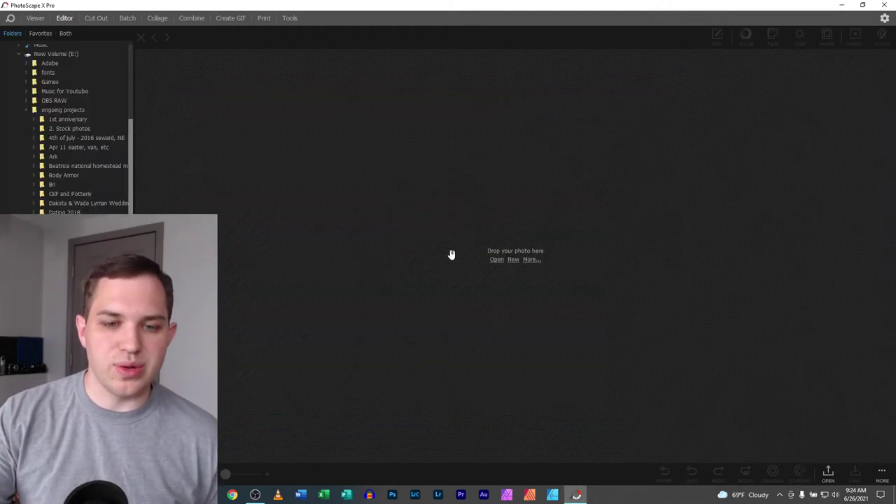
pyautogui.click(46, 20)
pyautogui.click(11, 35)
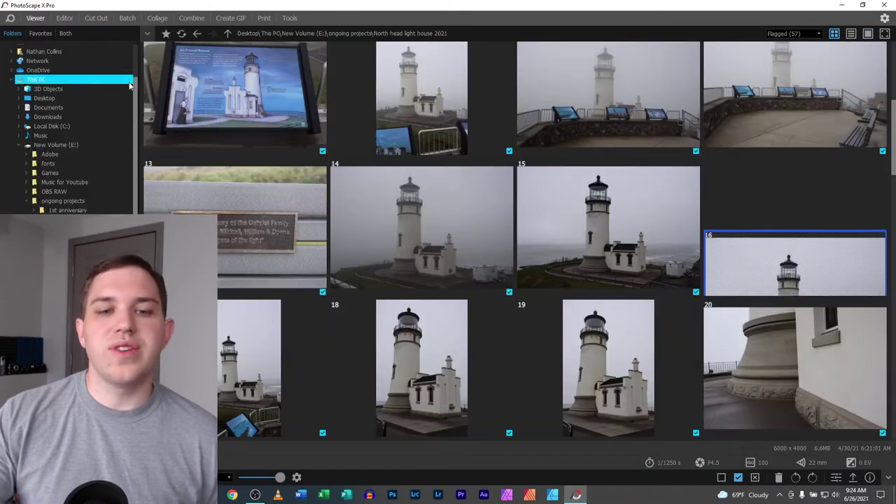
pyautogui.doubleClick(245, 119)
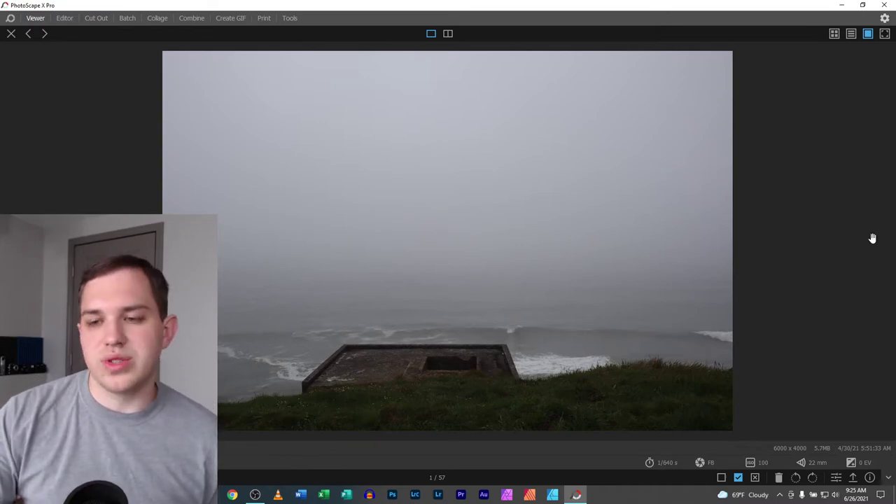
# - Advance to the third photo in the folder and open it in the editor
pyautogui.moveTo(882, 257)
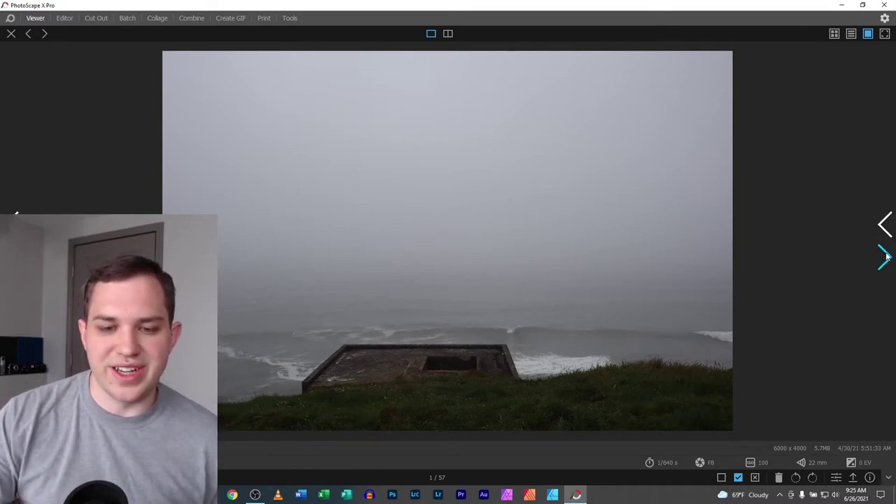
pyautogui.click(885, 257)
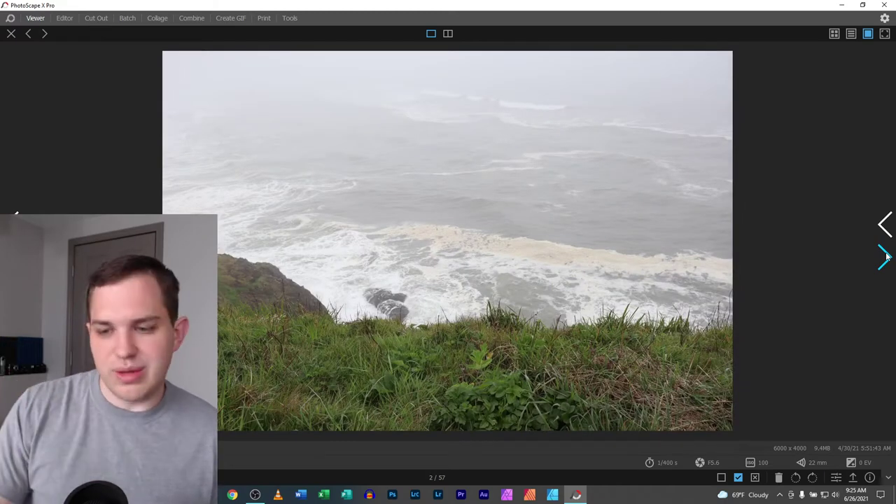
pyautogui.click(885, 257)
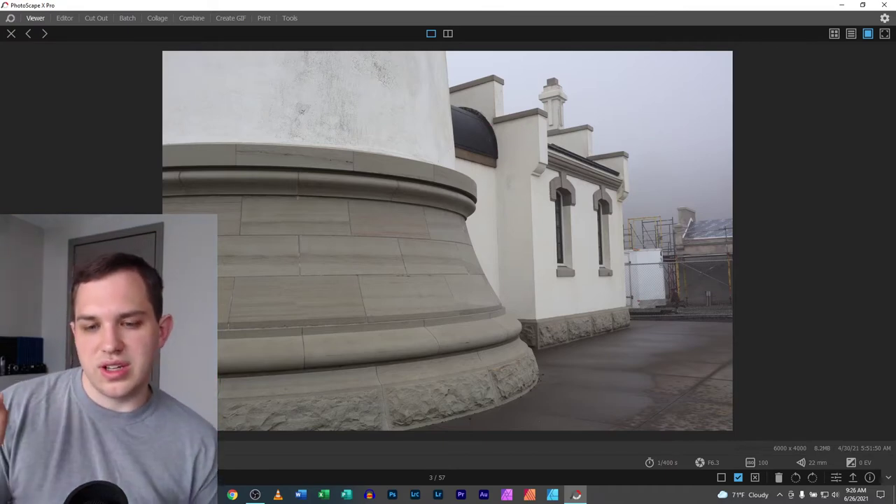
pyautogui.click(836, 477)
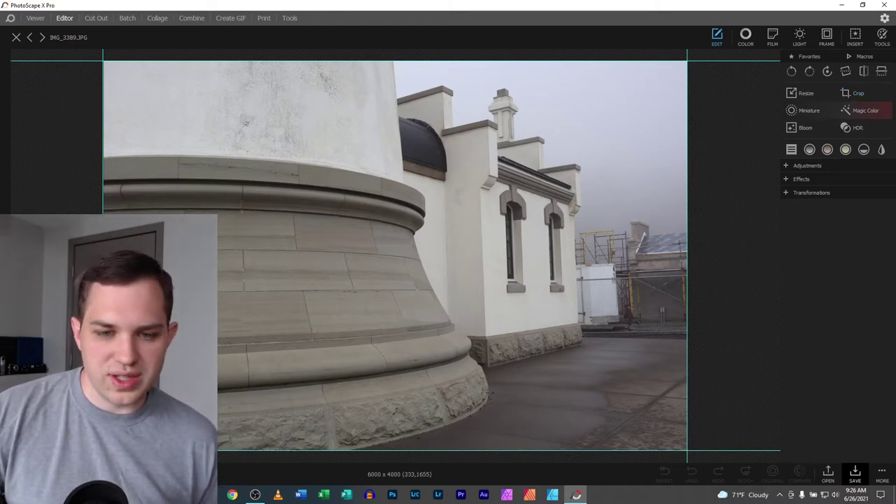
# - Crop the photo at the Original (6000 x 4000) ratio to about 3474 x 2316 around the building's roofline and windows
pyautogui.click(854, 95)
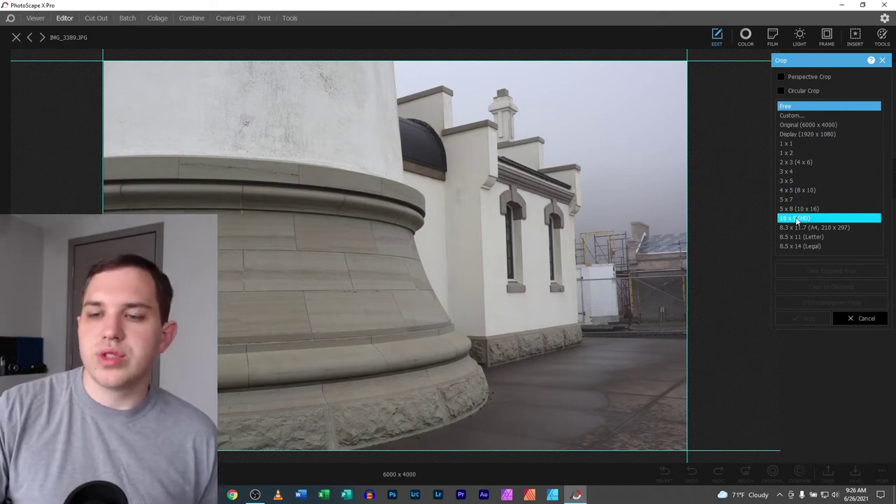
pyautogui.click(816, 128)
pyautogui.moveTo(305, 75); pyautogui.dragTo(645, 386)
pyautogui.moveTo(564, 236); pyautogui.dragTo(536, 239)
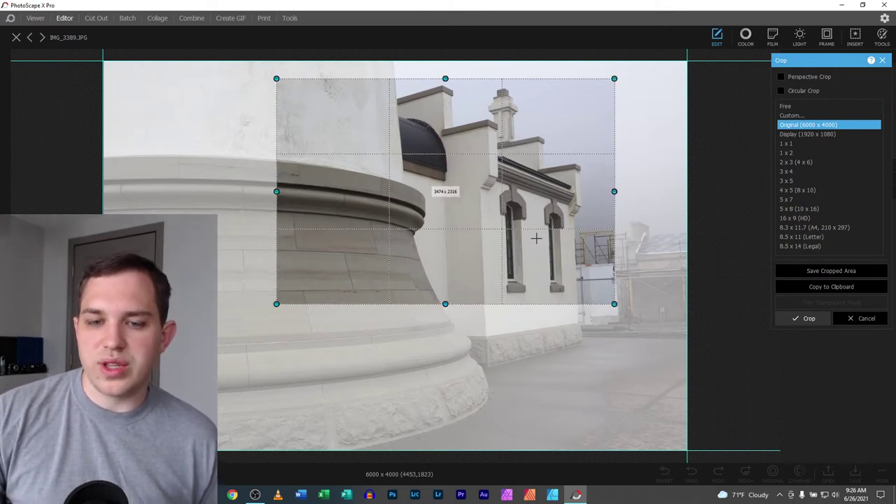
pyautogui.press('Return')
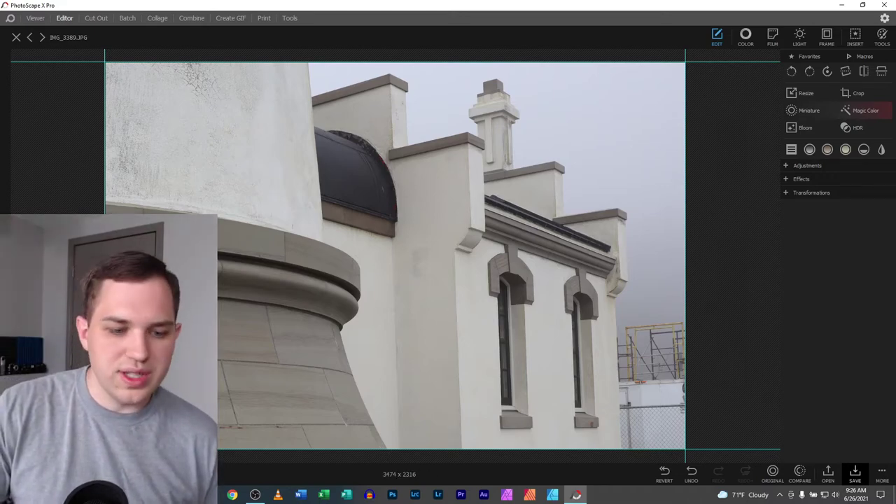
# - Inspect the cropped photo, undo the crop and redo it
pyautogui.scroll(4, 497, 391)
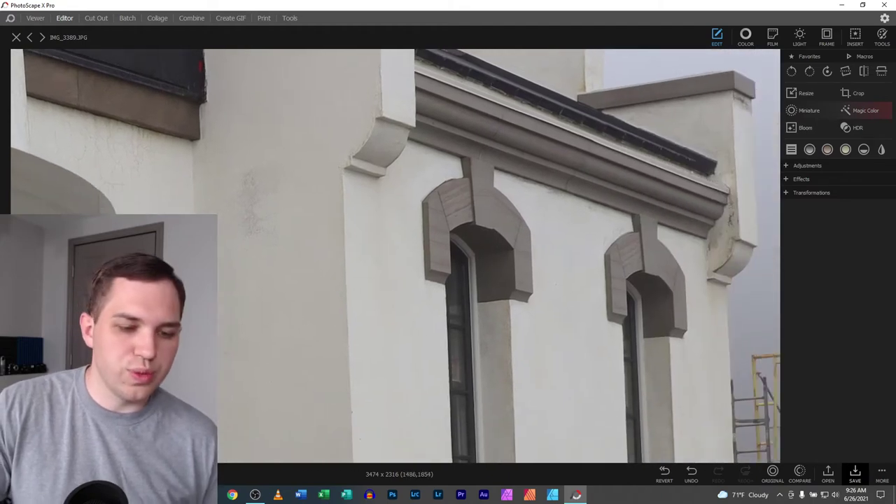
pyautogui.scroll(-5, 396, 257)
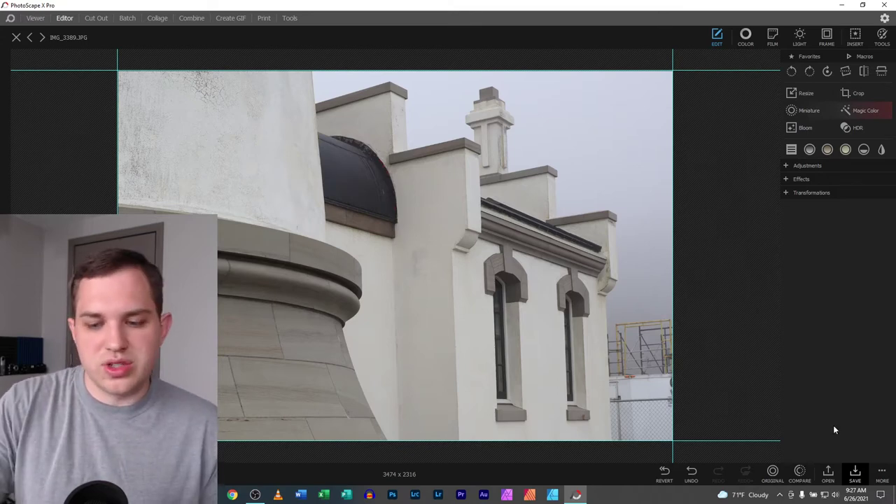
pyautogui.click(692, 473)
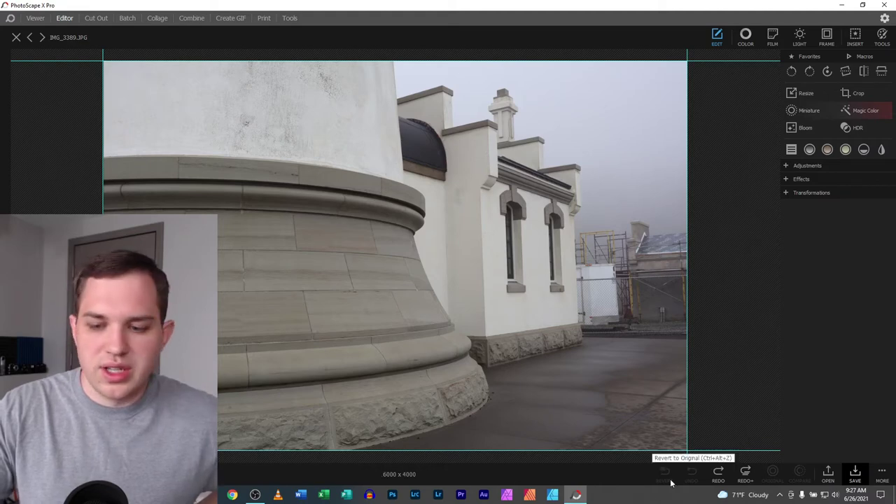
pyautogui.click(718, 475)
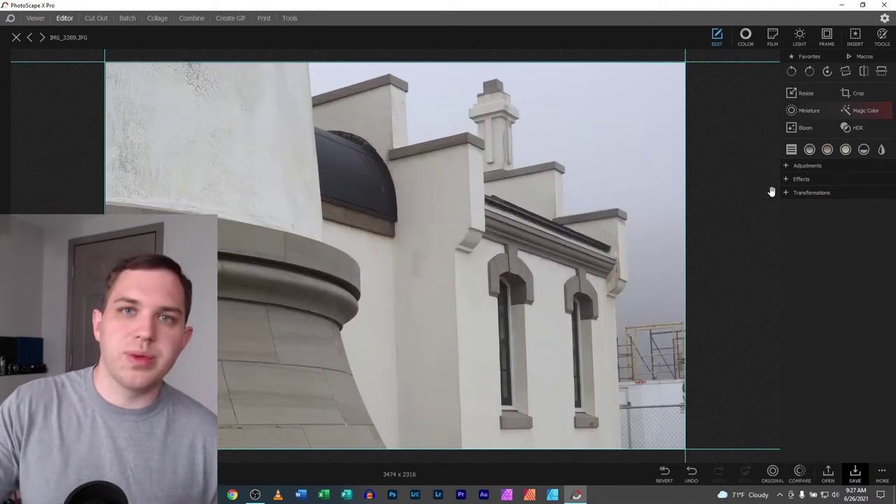
# - Blur the scaffolding, trailer and fence beside the building with the Blur tool at brush size 41
pyautogui.click(887, 40)
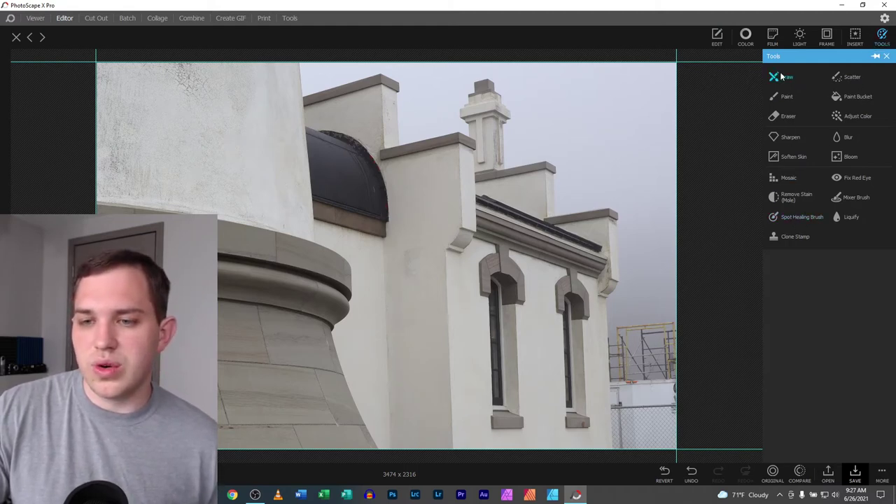
pyautogui.click(846, 138)
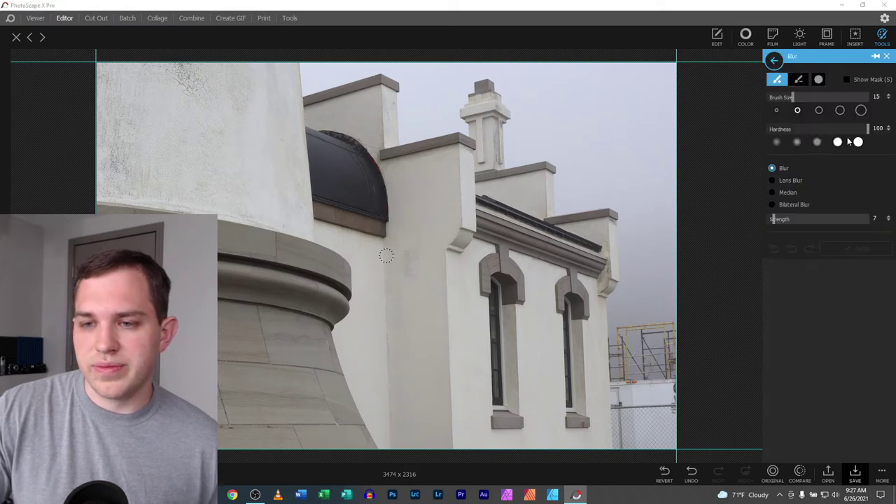
pyautogui.scroll(2, 387, 256)
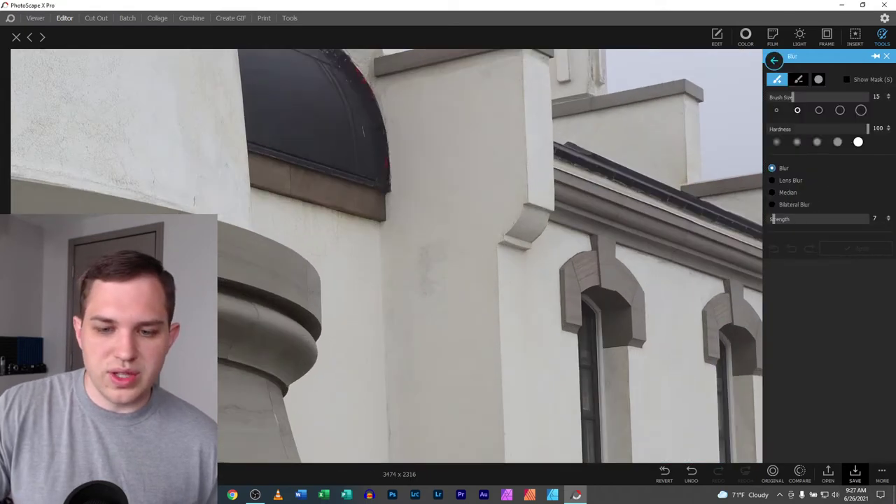
pyautogui.scroll(-3, 387, 256)
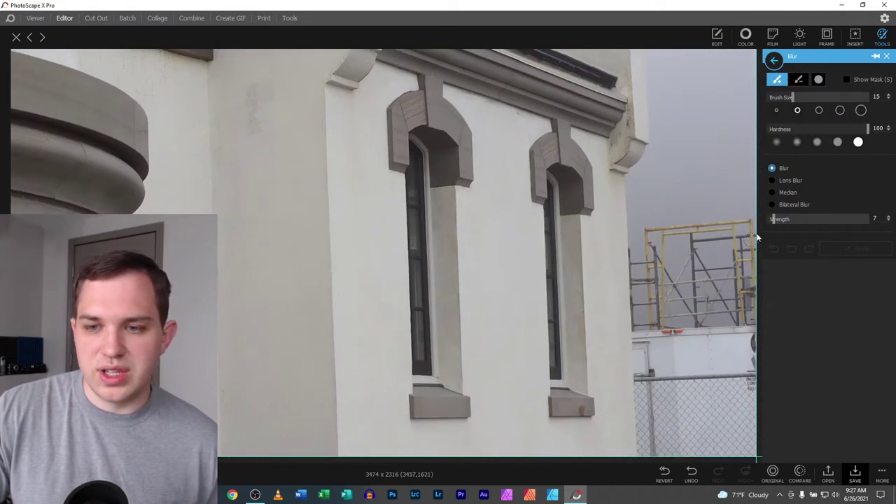
pyautogui.moveTo(794, 97); pyautogui.dragTo(837, 97)
pyautogui.moveTo(648, 234)
pyautogui.mouseDown()
pyautogui.moveTo(766, 231)
pyautogui.moveTo(753, 291)
pyautogui.moveTo(759, 456)
pyautogui.moveTo(742, 427)
pyautogui.moveTo(746, 282)
pyautogui.moveTo(733, 266)
pyautogui.moveTo(713, 339)
pyautogui.moveTo(700, 459)
pyautogui.moveTo(695, 389)
pyautogui.moveTo(711, 283)
pyautogui.moveTo(689, 255)
pyautogui.moveTo(662, 448)
pyautogui.mouseUp()
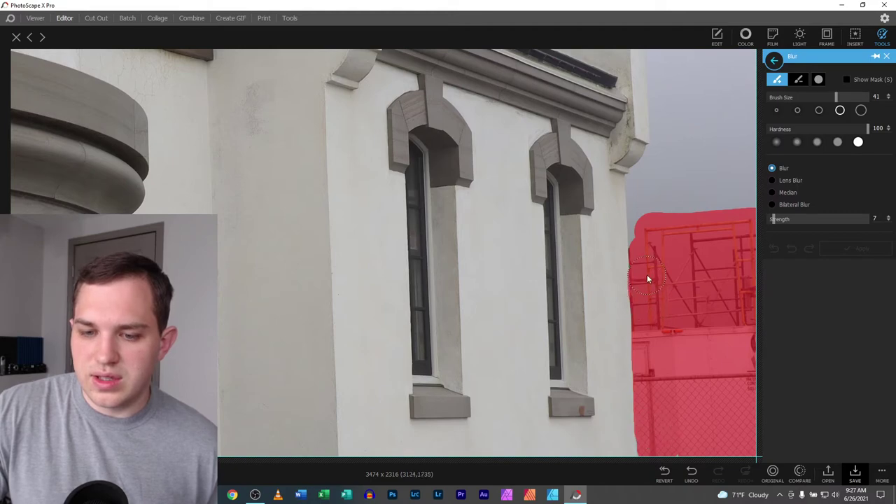
pyautogui.moveTo(647, 275); pyautogui.dragTo(654, 246)
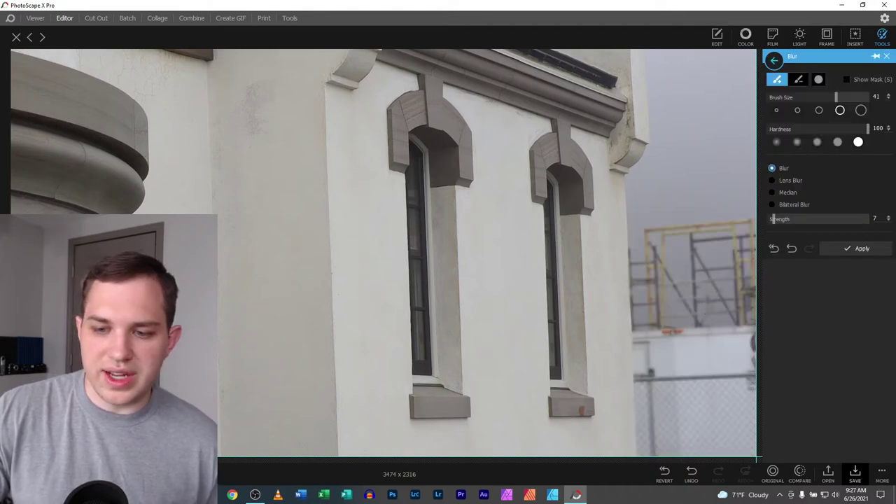
# - Set the blur strength to 12, leave the Blur tool and undo the blur
pyautogui.scroll(-5, 759, 459)
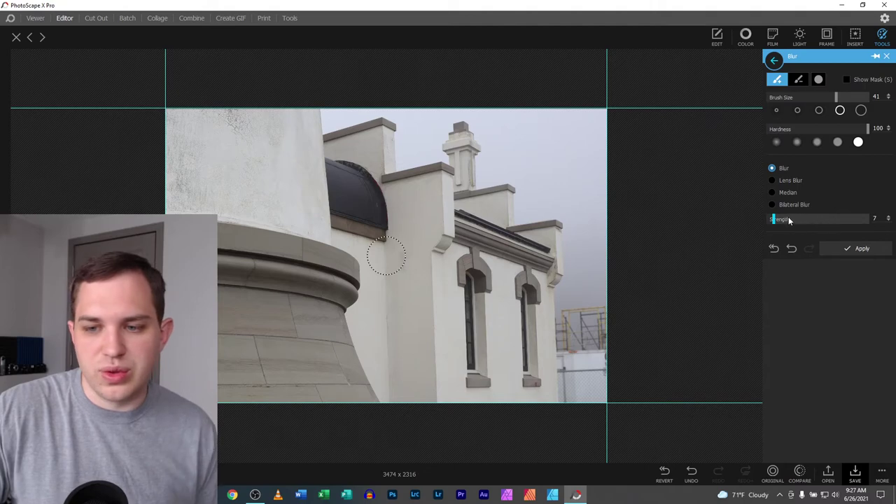
pyautogui.click(834, 220)
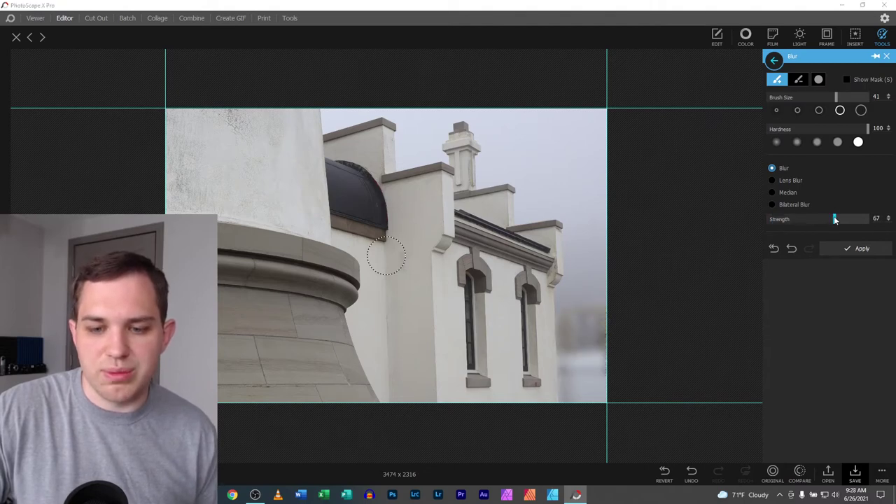
pyautogui.moveTo(835, 220); pyautogui.dragTo(780, 219)
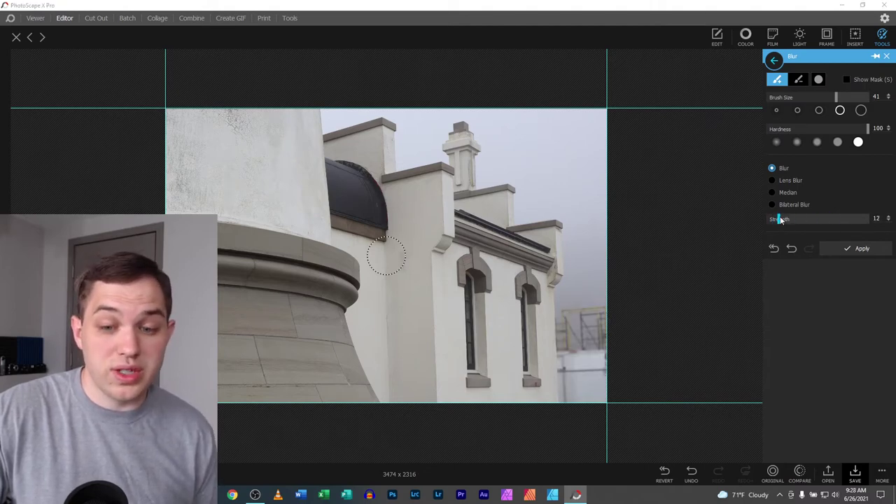
pyautogui.click(887, 56)
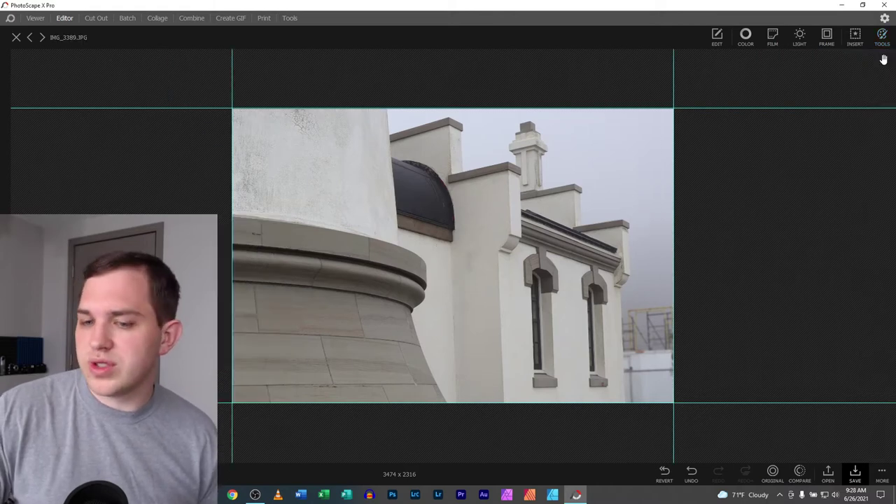
pyautogui.click(691, 472)
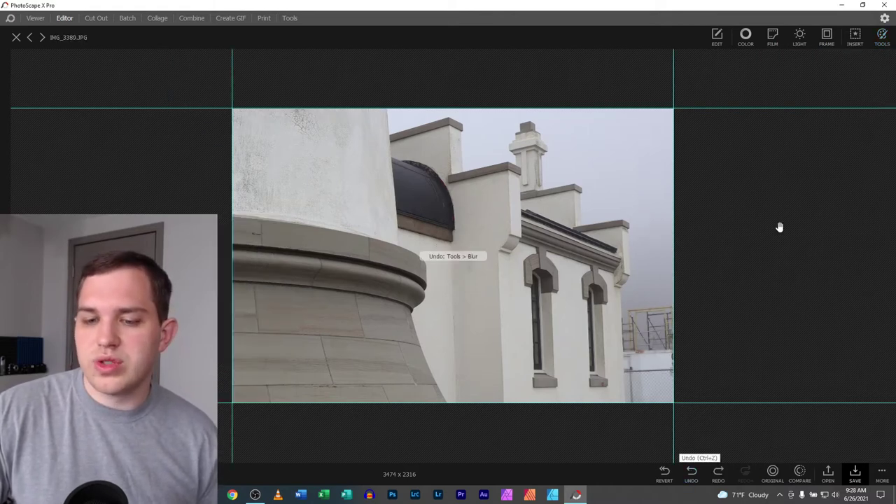
# - Start the Draw tool and sample the gray sky beside the scaffolding as the brush color
pyautogui.click(883, 35)
pyautogui.click(779, 77)
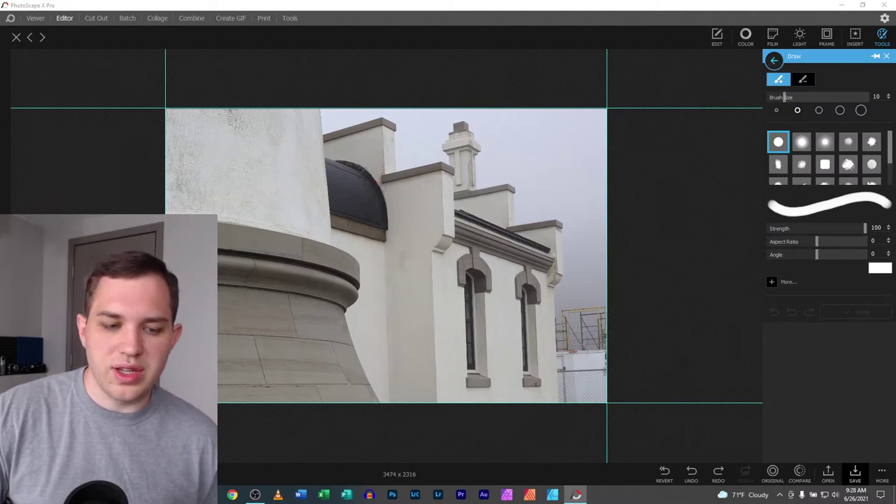
pyautogui.hotkey('ctrl', '+')
pyautogui.hscroll(5, 386, 256)
pyautogui.scroll(-3, 387, 256)
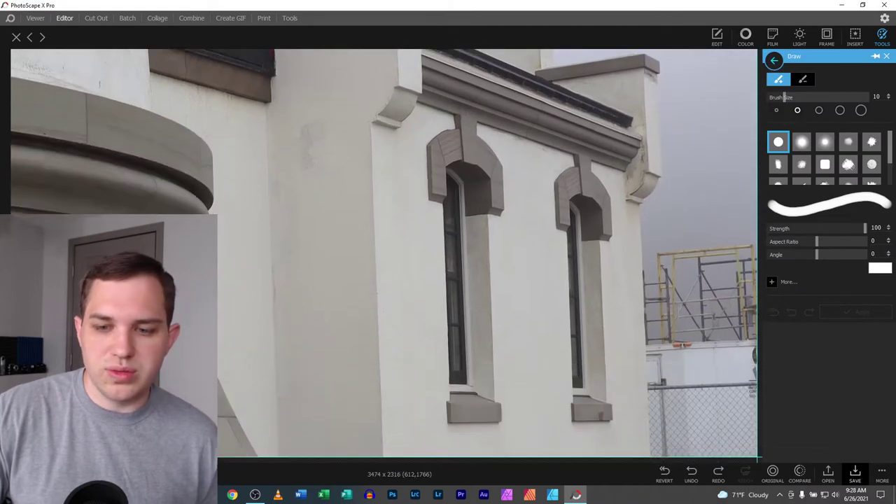
pyautogui.click(881, 268)
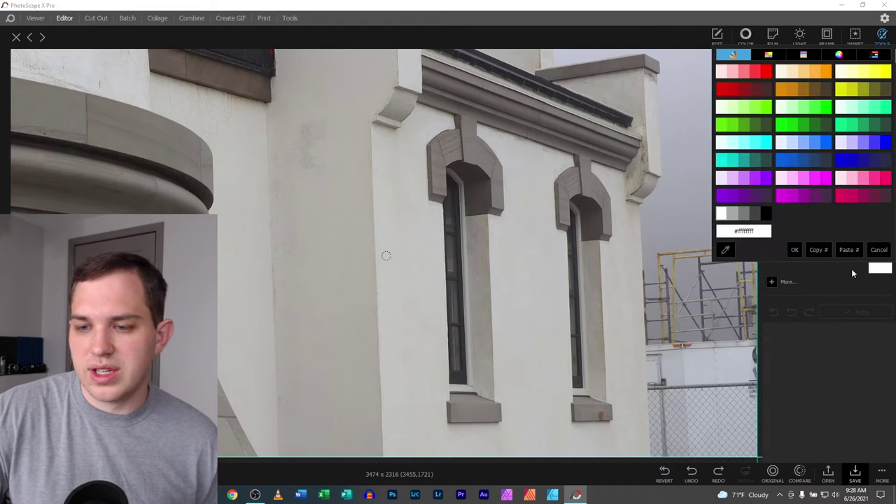
pyautogui.click(726, 250)
pyautogui.click(702, 282)
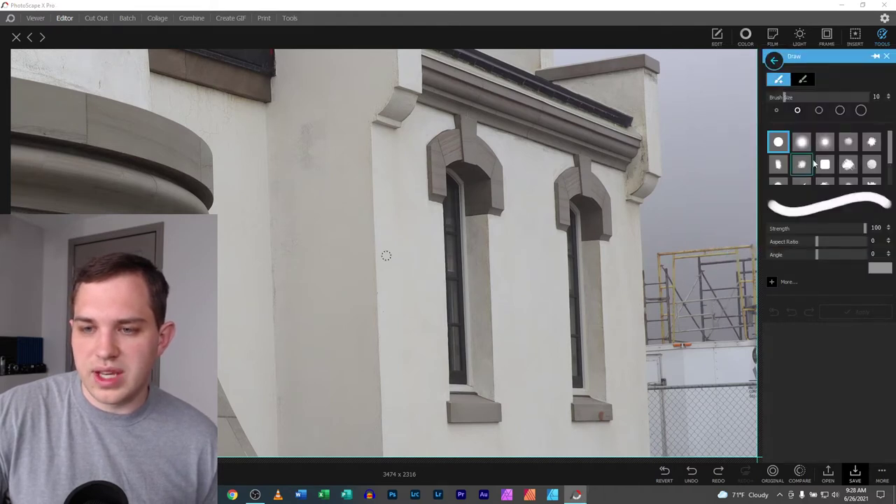
# - Paint over the scaffolding, trailer and fence with the rough-edged brush at size 45
pyautogui.click(872, 143)
pyautogui.click(776, 110)
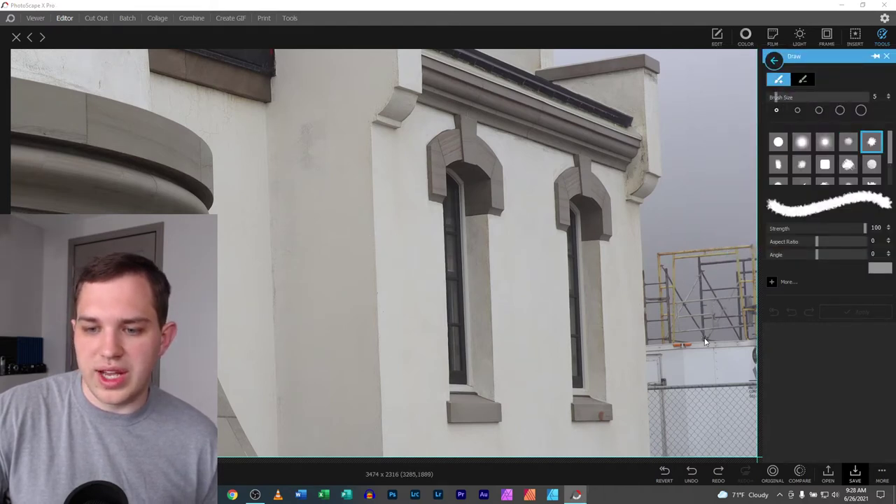
pyautogui.click(840, 110)
pyautogui.moveTo(712, 310); pyautogui.dragTo(720, 408)
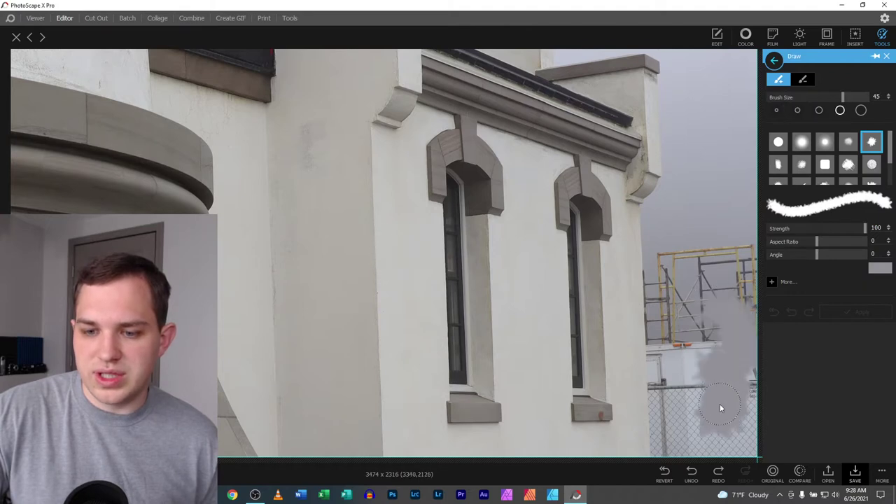
pyautogui.moveTo(706, 439)
pyautogui.mouseDown()
pyautogui.moveTo(720, 378)
pyautogui.moveTo(756, 313)
pyautogui.mouseUp()
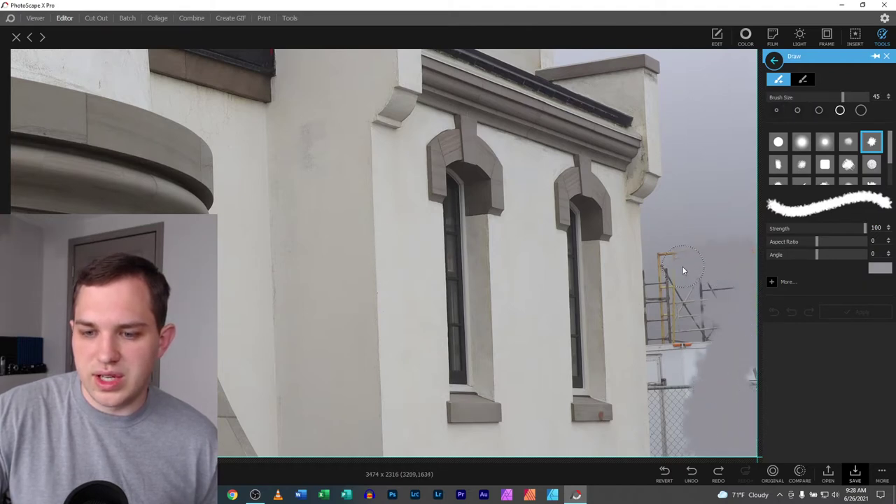
pyautogui.moveTo(740, 418)
pyautogui.mouseDown()
pyautogui.moveTo(708, 393)
pyautogui.moveTo(699, 299)
pyautogui.mouseUp()
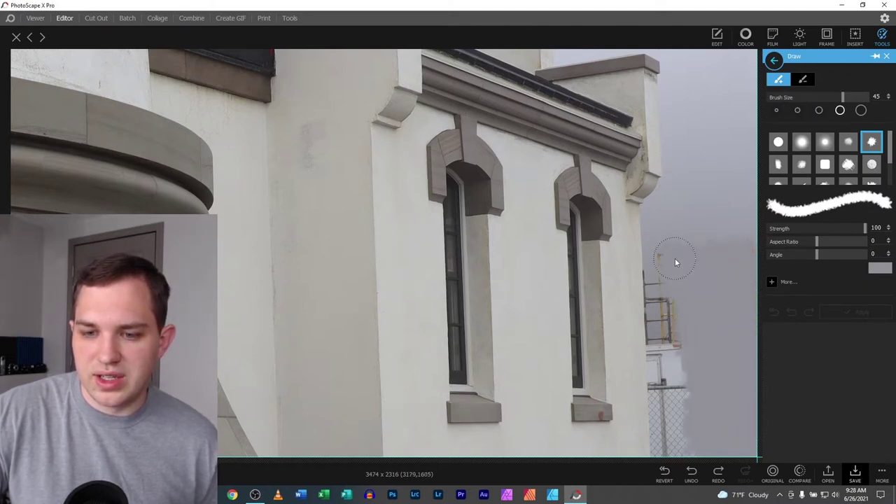
pyautogui.moveTo(676, 262); pyautogui.dragTo(686, 459)
pyautogui.moveTo(672, 372)
pyautogui.mouseDown()
pyautogui.moveTo(669, 266)
pyautogui.moveTo(664, 355)
pyautogui.mouseUp()
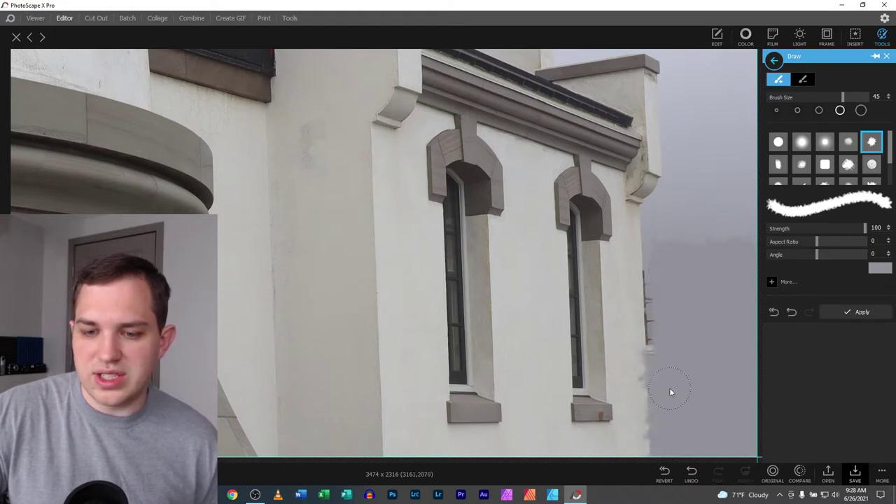
# - Clean up the painted sky along the building's wall edge with the eraser and the round brush at size 45, and close the Draw tool
pyautogui.click(803, 82)
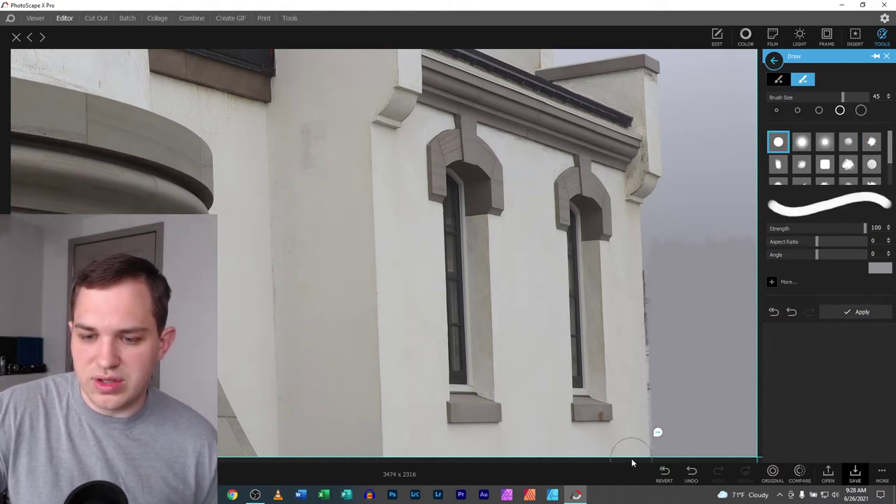
pyautogui.click(778, 79)
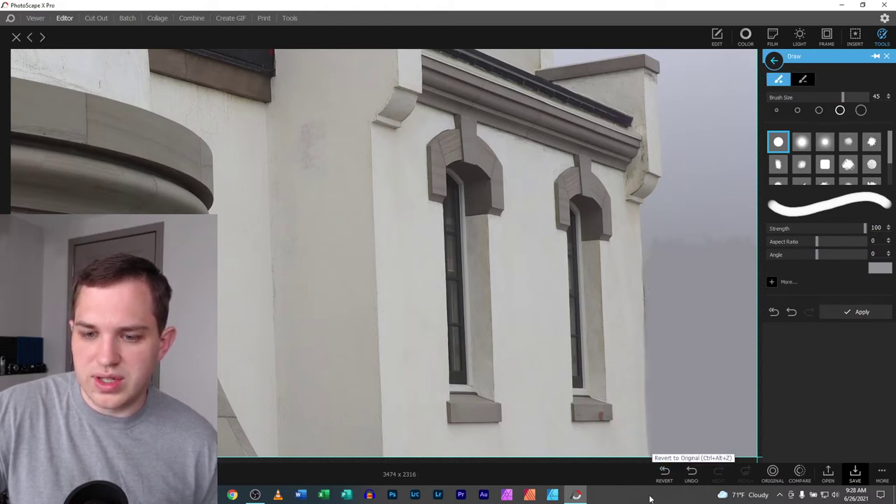
pyautogui.hotkey('ctrl', '-')
pyautogui.hotkey('ctrl', '-')
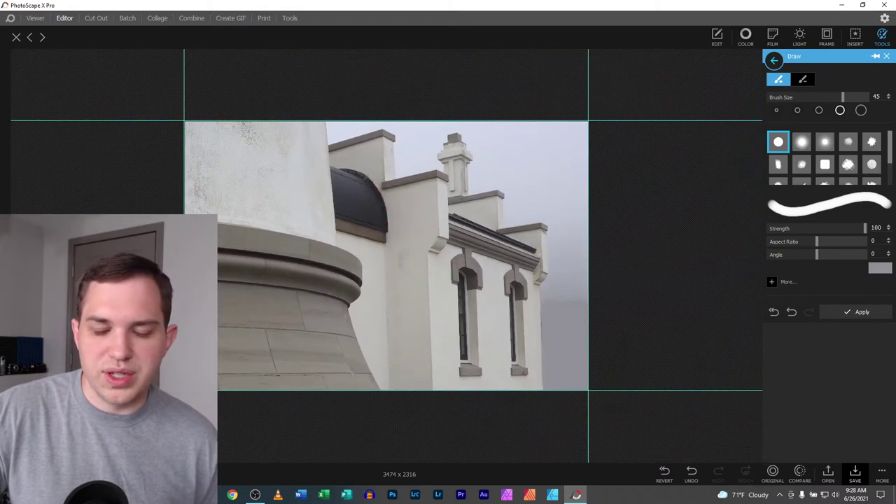
pyautogui.hotkey('ctrl', '+')
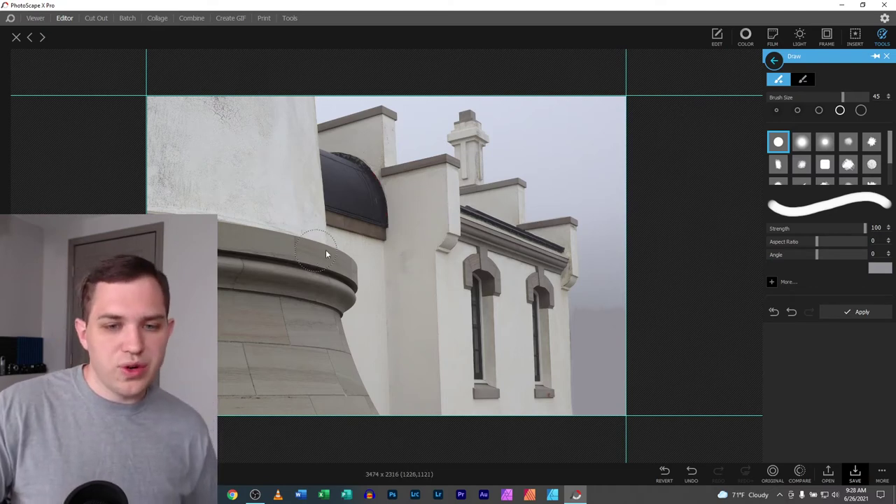
pyautogui.click(886, 56)
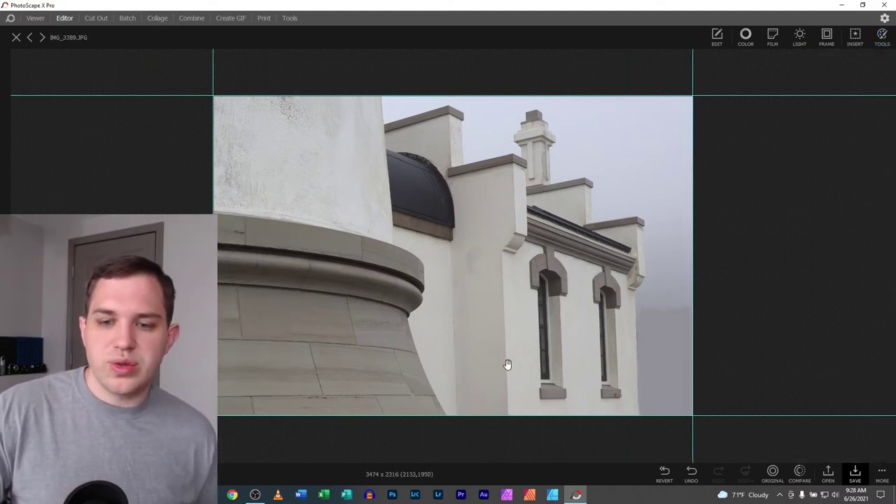
# - Undo the Draw edit and examine the red spots along the edge of the dark arched roof
pyautogui.click(690, 475)
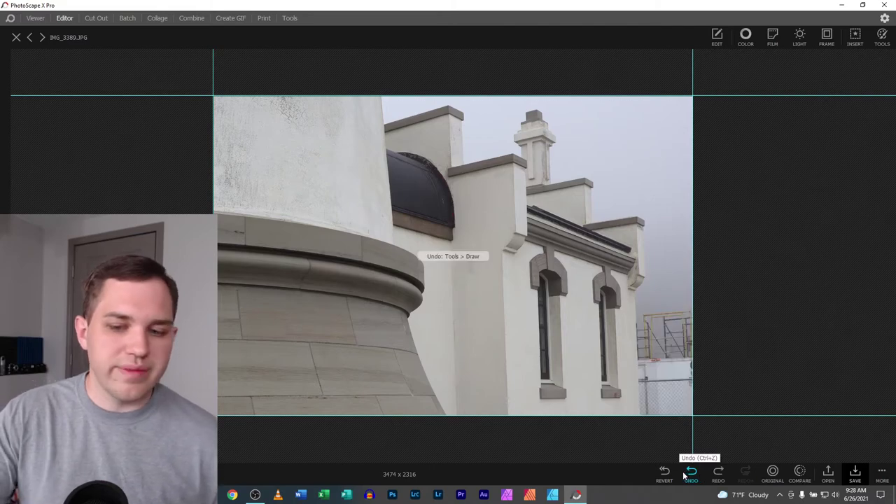
pyautogui.scroll(5, 445, 252)
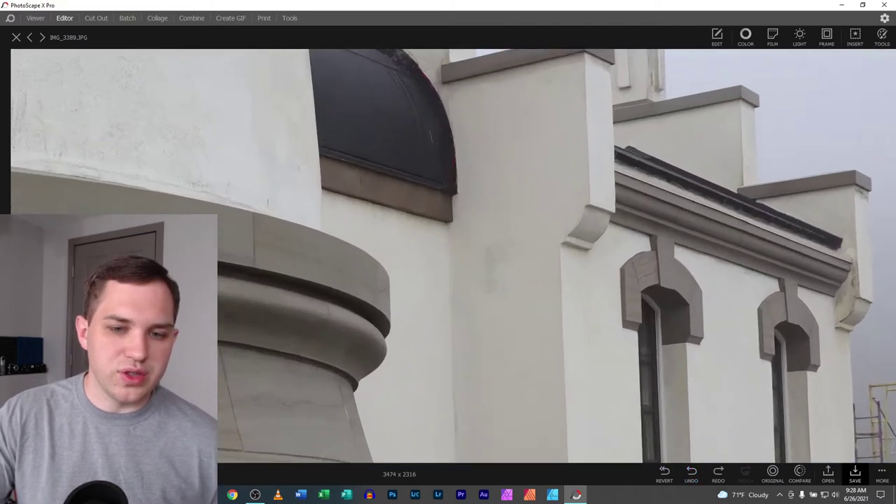
pyautogui.moveTo(420, 124); pyautogui.dragTo(455, 374)
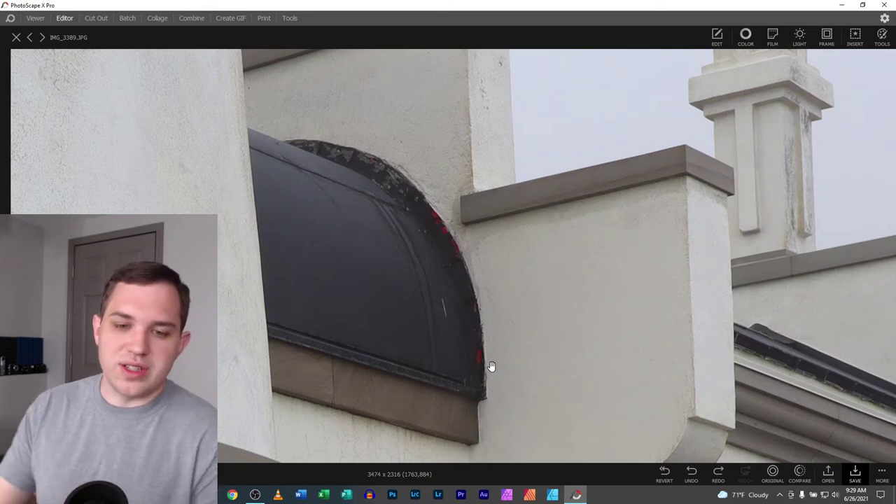
# - Start a color adjustment with a brush mask and set the mask brush size to 24
pyautogui.click(746, 35)
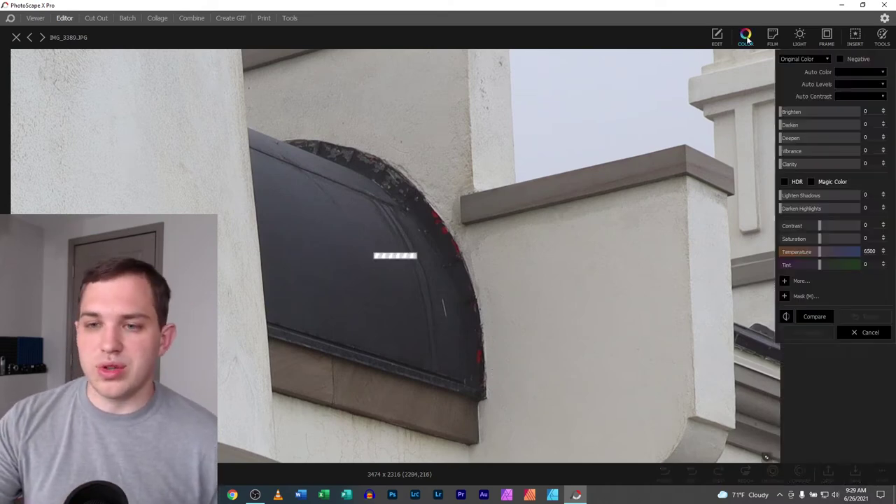
pyautogui.scroll(3, 766, 458)
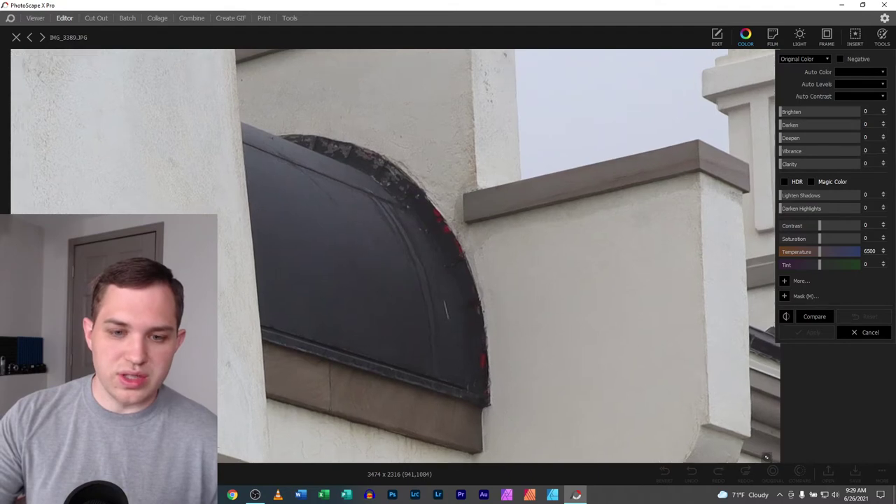
pyautogui.scroll(1, 766, 457)
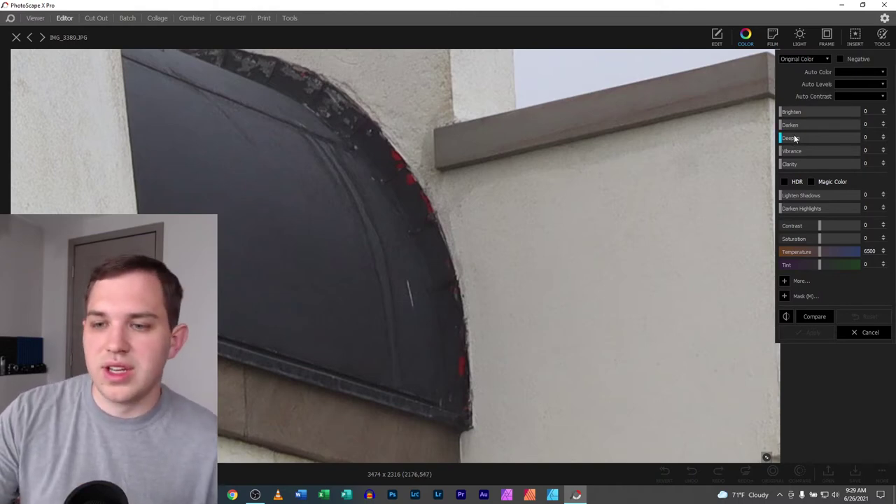
pyautogui.click(786, 297)
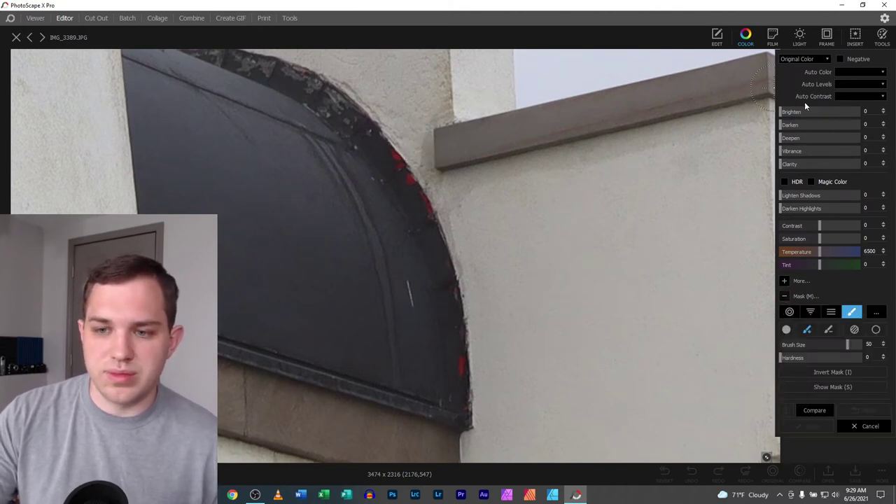
pyautogui.click(818, 344)
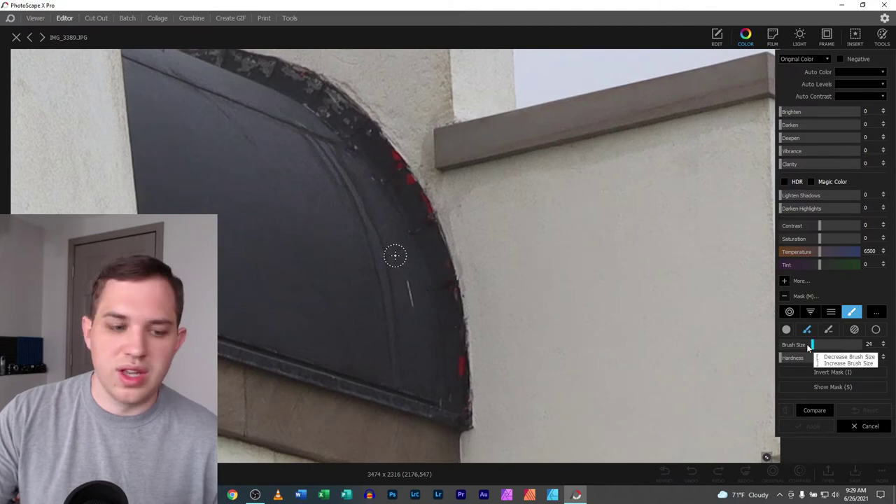
pyautogui.scroll(-3, 384, 311)
pyautogui.scroll(-2, 384, 312)
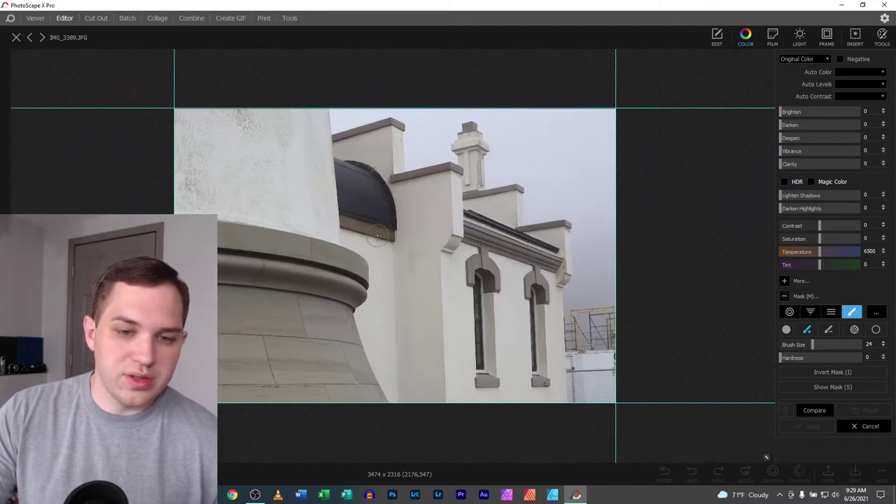
pyautogui.scroll(6, 384, 312)
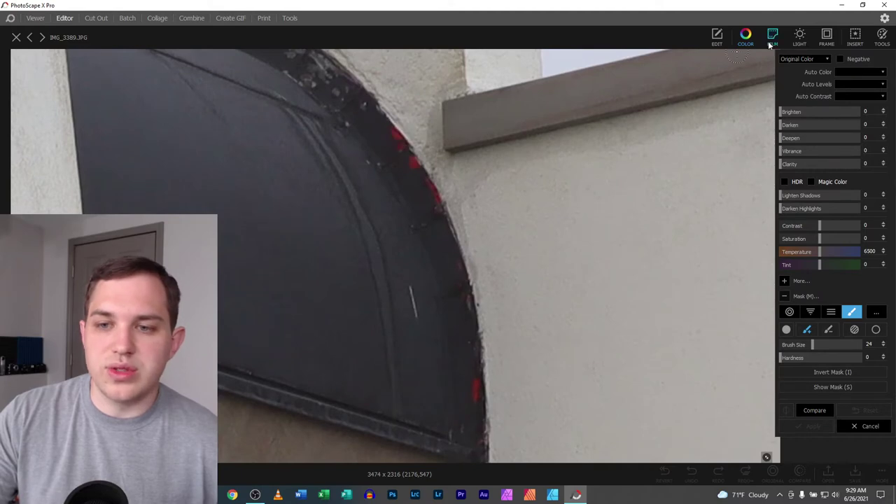
# - Restart the color adjustment and paint a brush mask over the red spots along the arched roof's edge
pyautogui.click(719, 36)
pyautogui.click(748, 36)
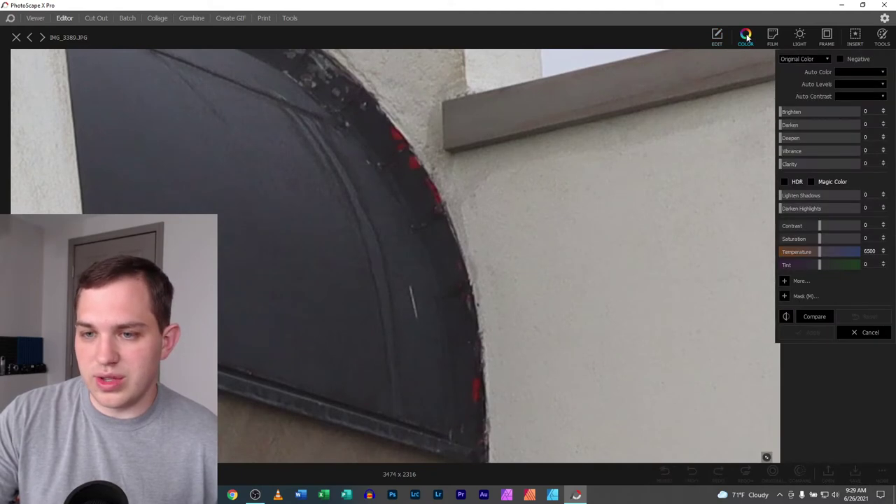
pyautogui.click(784, 297)
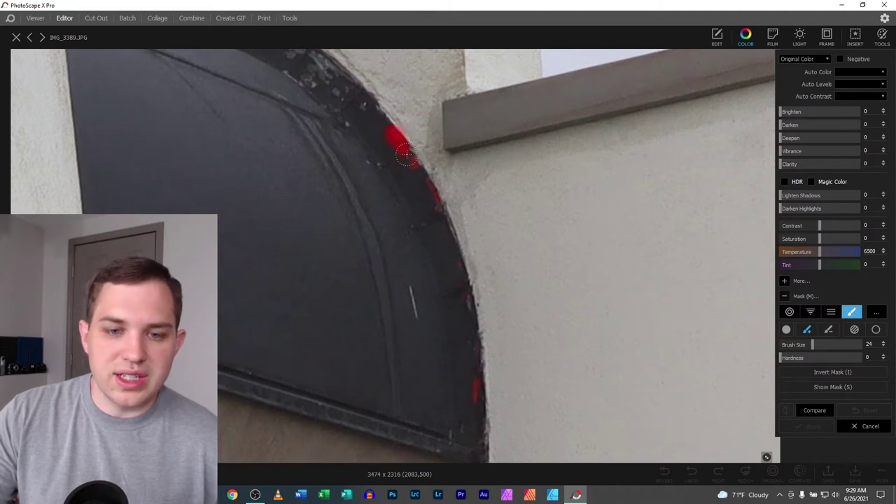
pyautogui.moveTo(406, 154); pyautogui.dragTo(438, 207)
pyautogui.moveTo(472, 381)
pyautogui.mouseDown()
pyautogui.moveTo(475, 394)
pyautogui.moveTo(472, 360)
pyautogui.mouseUp()
pyautogui.moveTo(471, 308); pyautogui.dragTo(465, 284)
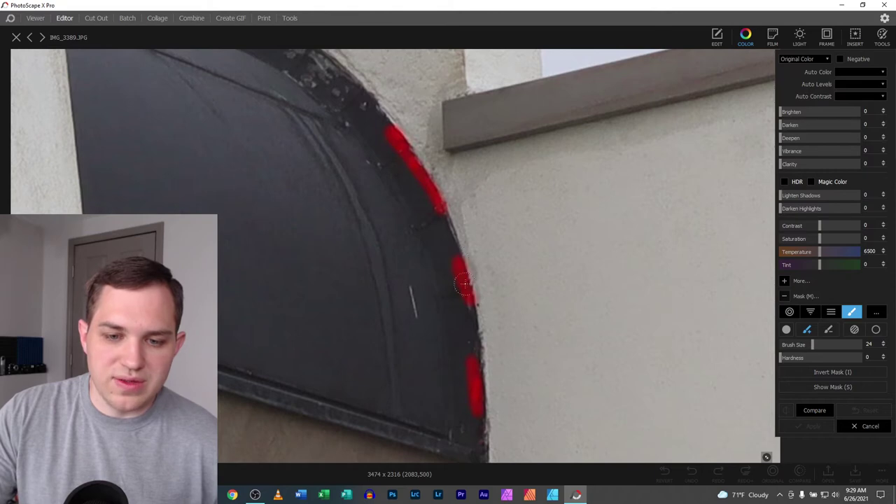
pyautogui.moveTo(473, 421); pyautogui.dragTo(481, 447)
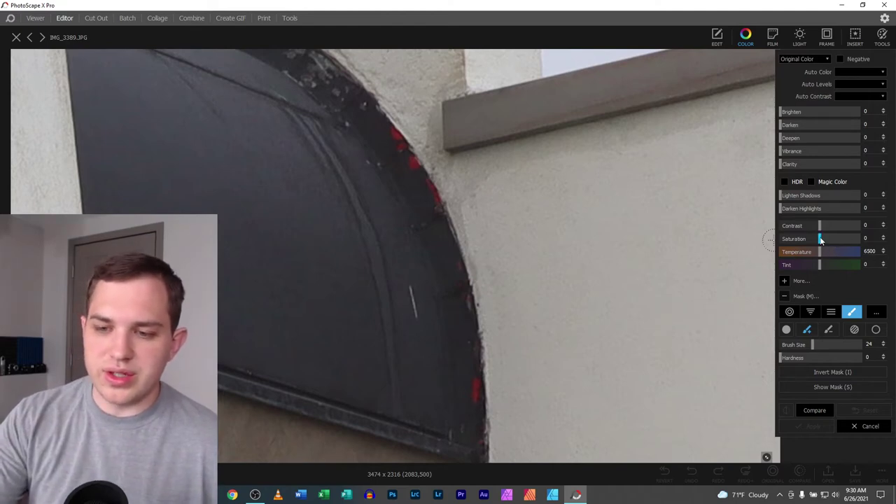
# - Set the saturation of the masked red spots to -97 after trying -100, and cancel the color adjustment
pyautogui.moveTo(821, 238); pyautogui.dragTo(780, 241)
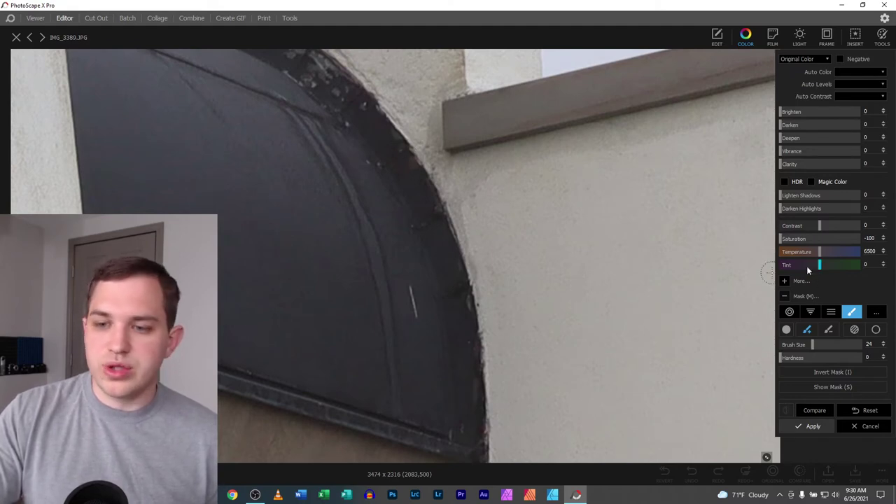
pyautogui.doubleClick(805, 238)
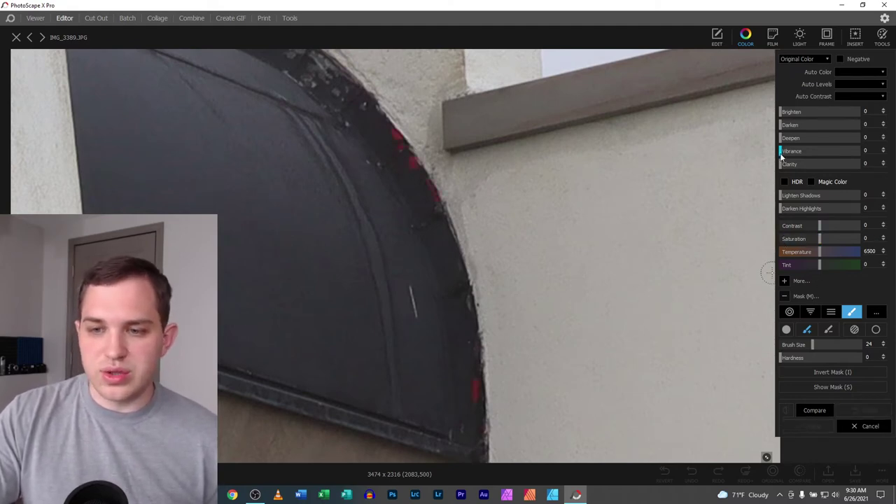
pyautogui.moveTo(782, 126); pyautogui.dragTo(769, 142)
pyautogui.moveTo(821, 240); pyautogui.dragTo(783, 239)
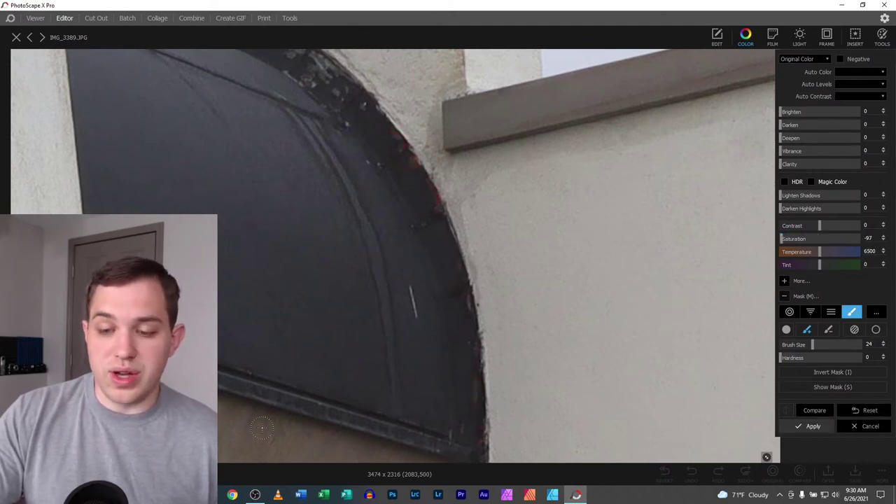
pyautogui.scroll(-5, 337, 221)
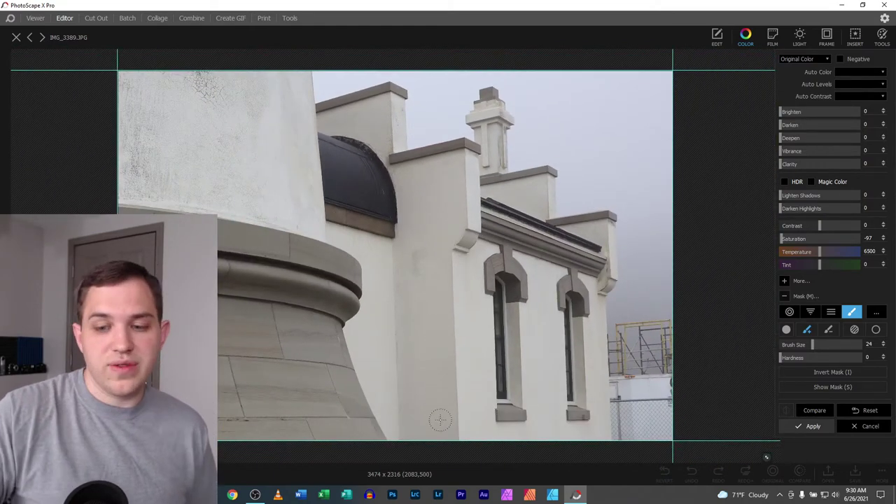
pyautogui.click(861, 428)
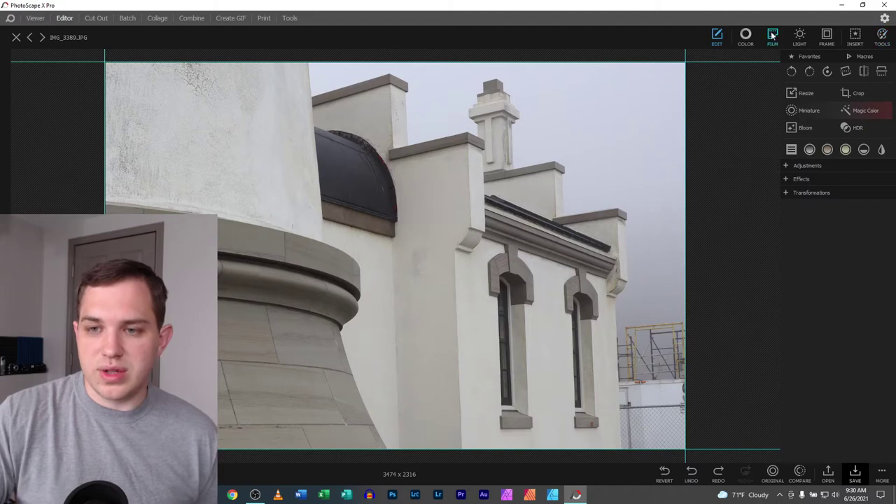
pyautogui.click(748, 35)
pyautogui.click(866, 334)
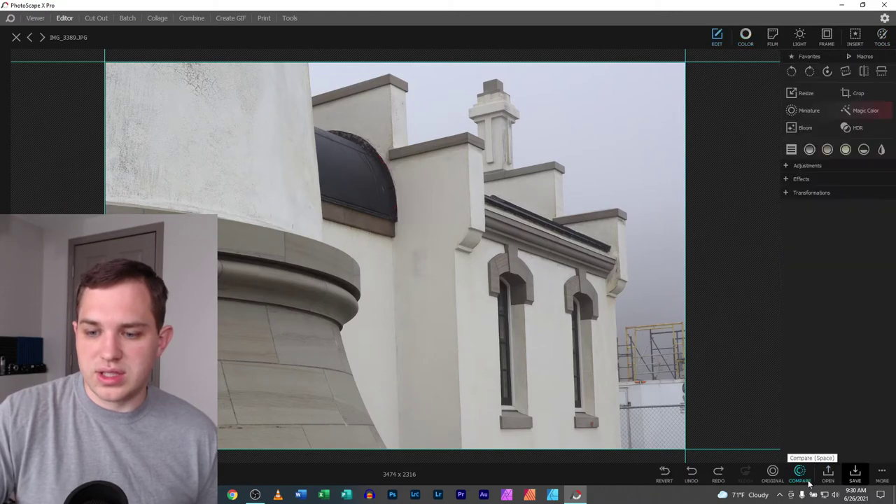
# - Redo the Draw edit to view it, undo back past the crop, and redo the crop
pyautogui.click(717, 474)
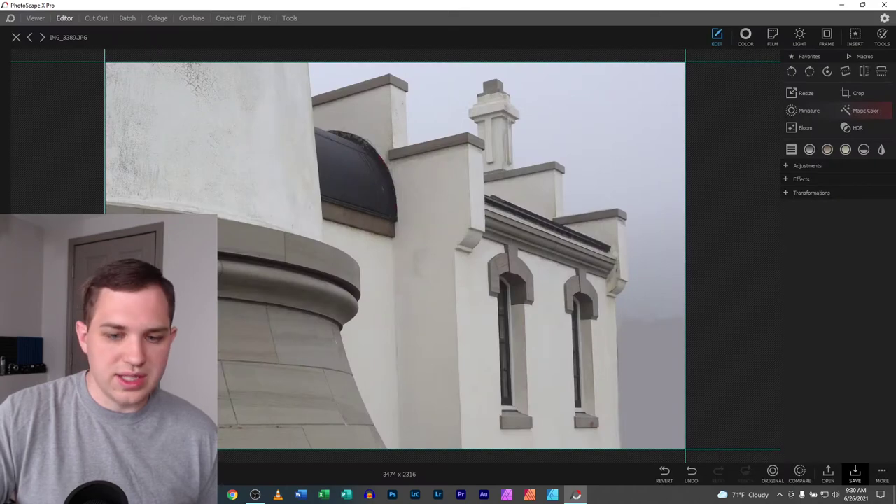
pyautogui.scroll(3, 369, 141)
pyautogui.scroll(-3, 396, 256)
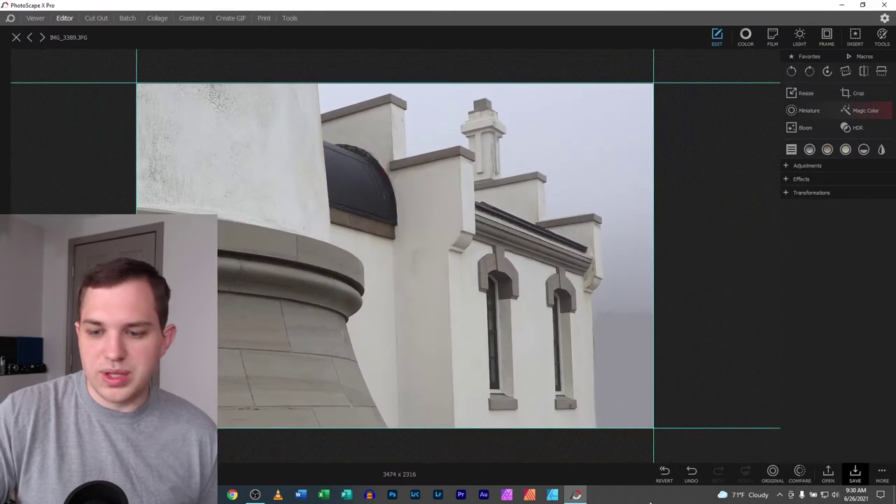
pyautogui.click(690, 475)
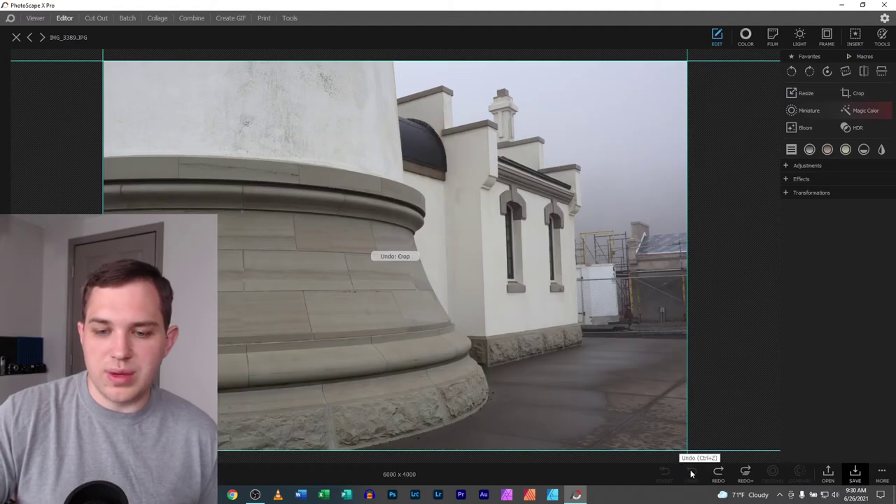
pyautogui.click(718, 475)
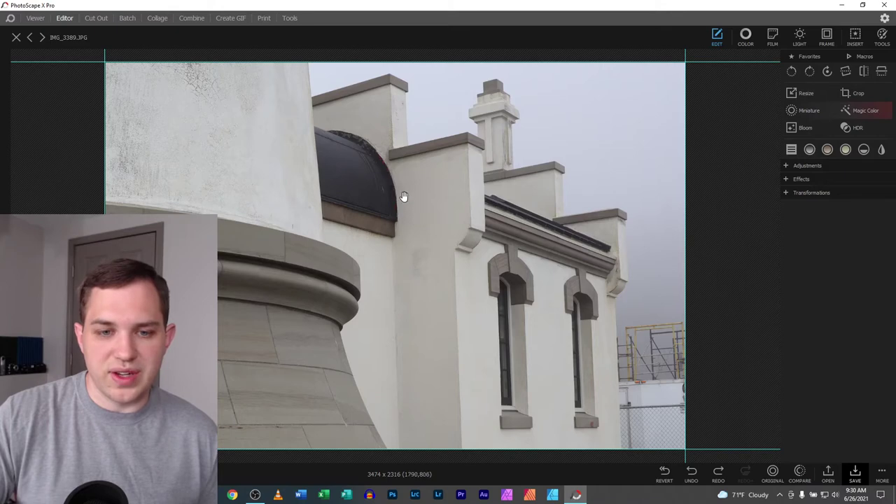
# - Close the photo without saving and open the restoration project sign photo IMG_3391.JPG from the Viewer in the Editor
pyautogui.click(16, 37)
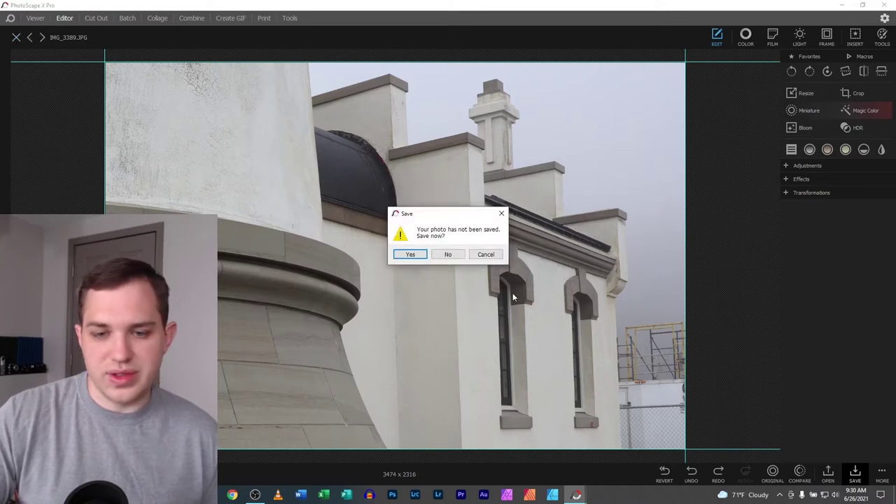
pyautogui.click(449, 254)
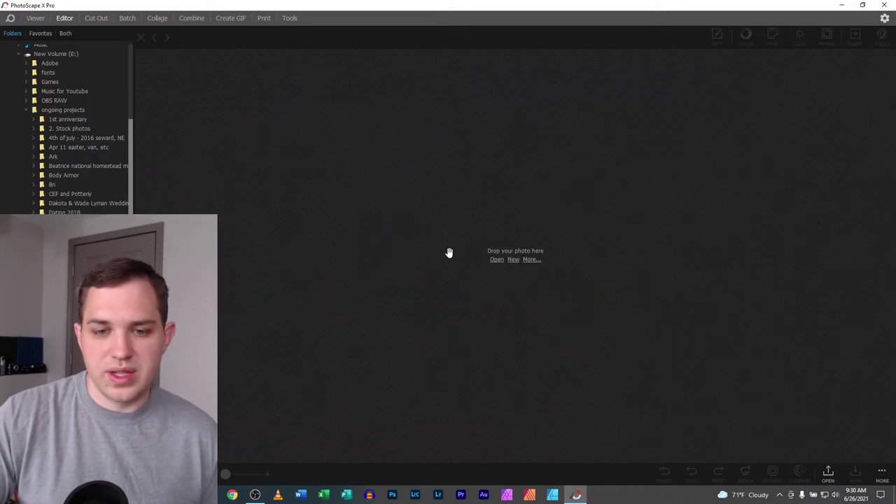
pyautogui.click(35, 17)
pyautogui.click(890, 258)
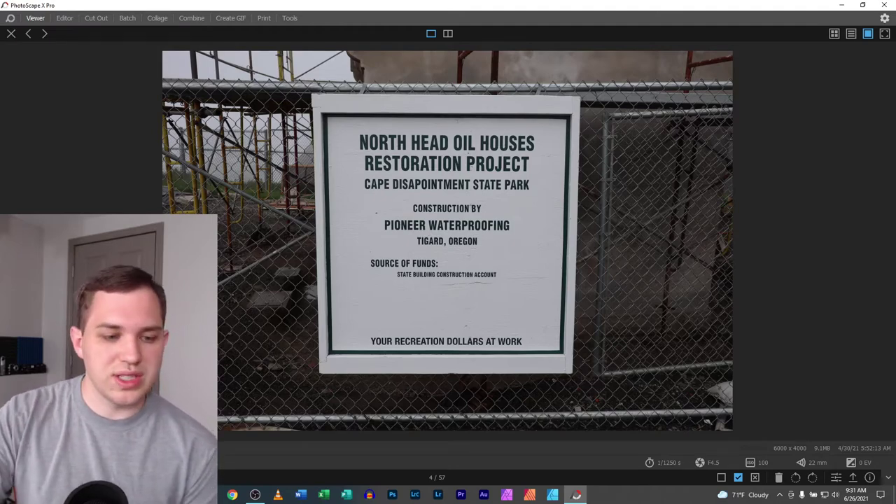
pyautogui.click(835, 478)
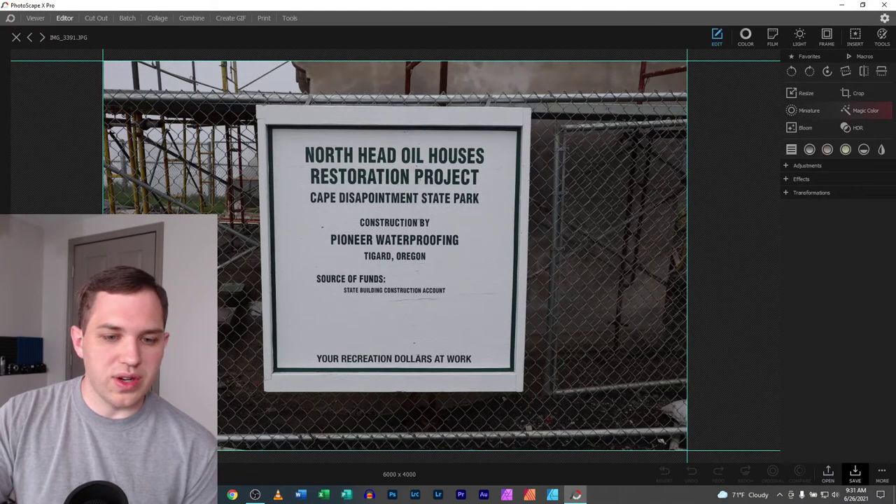
pyautogui.click(255, 495)
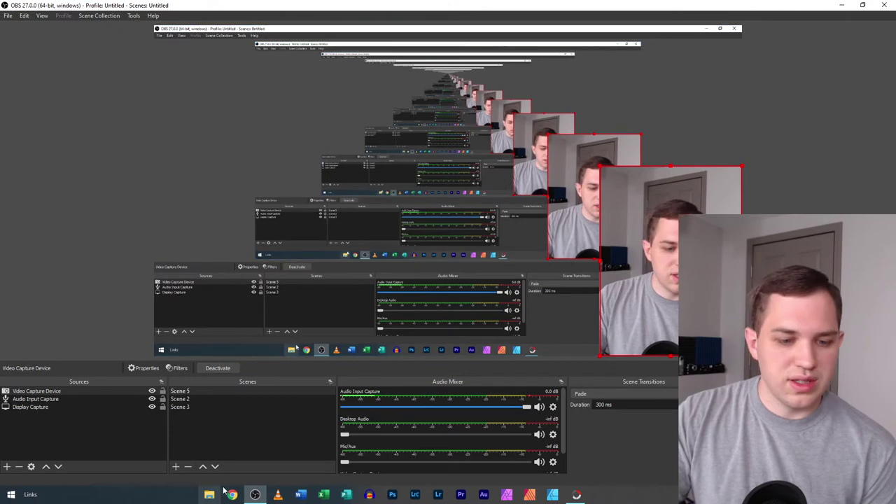
pyautogui.click(254, 495)
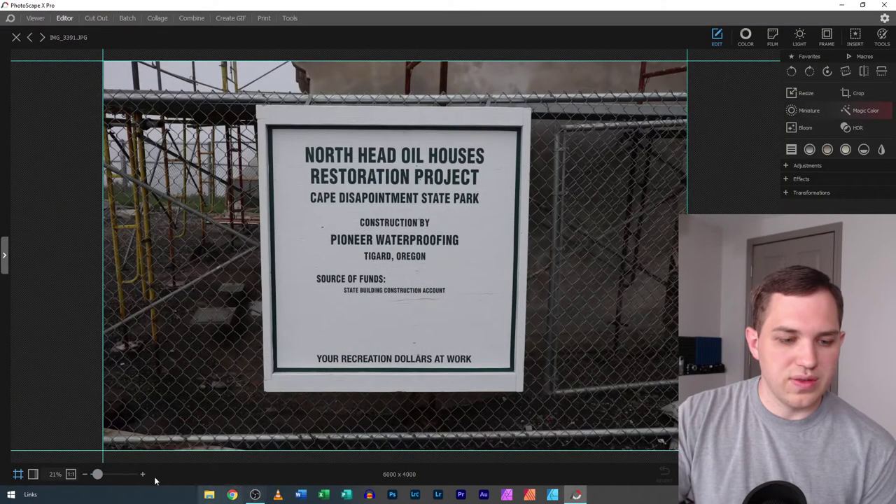
# - Try several composition guide overlays on the sign photo, including thirds, halves and golden-ratio lines, ending on the five-by-five grid
pyautogui.click(16, 474)
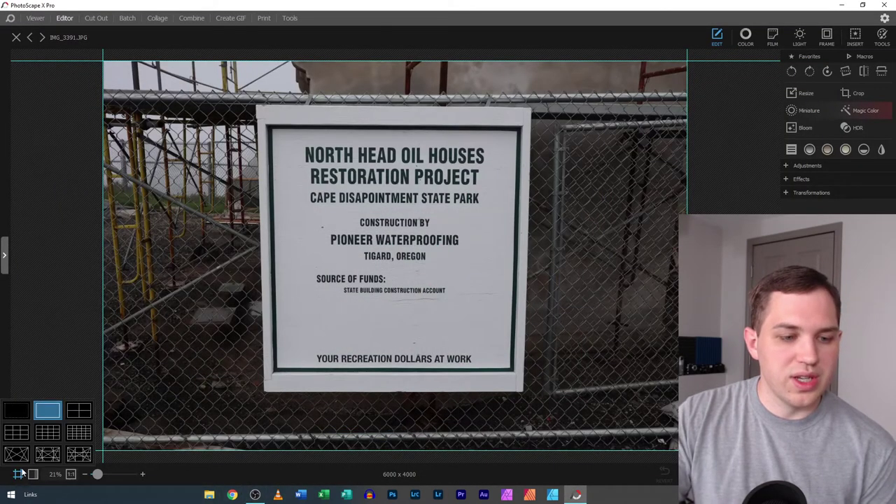
pyautogui.click(81, 434)
pyautogui.click(48, 454)
pyautogui.click(18, 434)
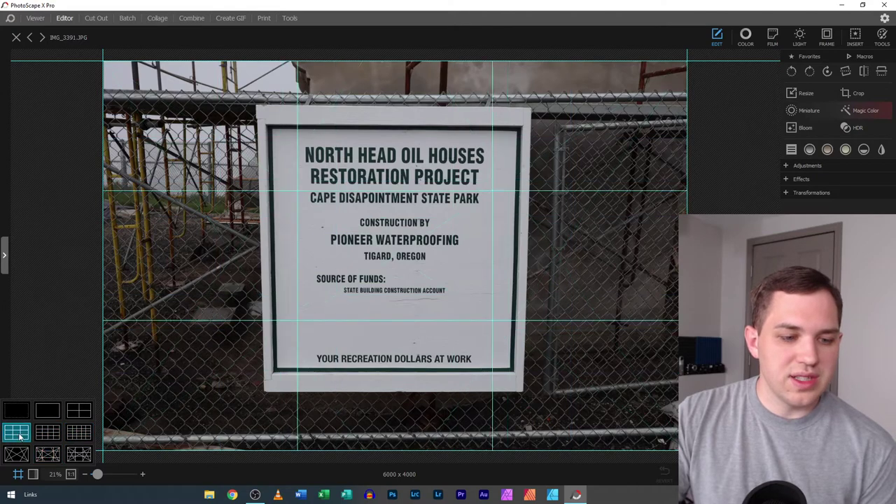
pyautogui.click(79, 411)
pyautogui.click(78, 454)
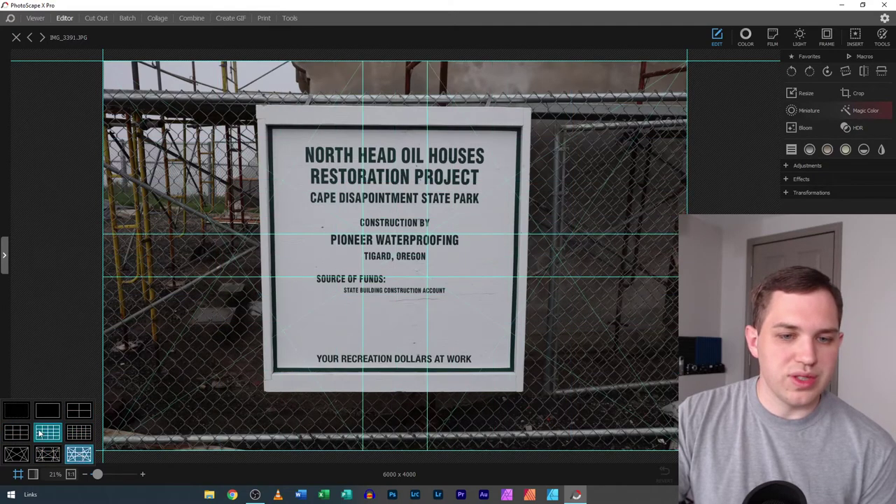
pyautogui.click(78, 432)
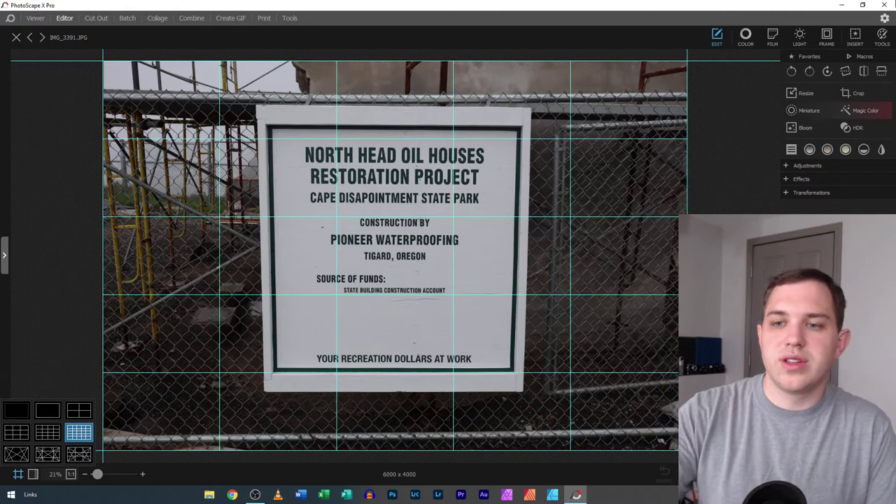
# - Try the Straighten angle adjustment on the sign photo, leaving Crop unused
pyautogui.click(852, 93)
pyautogui.click(884, 61)
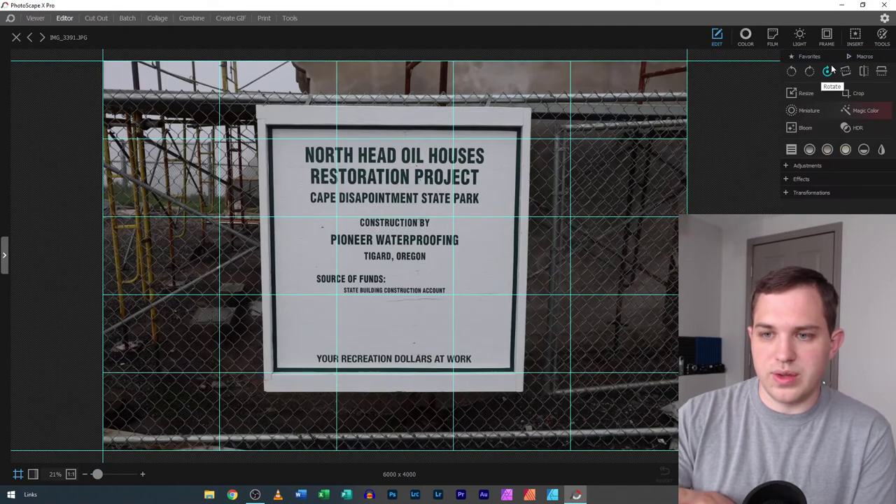
pyautogui.click(846, 71)
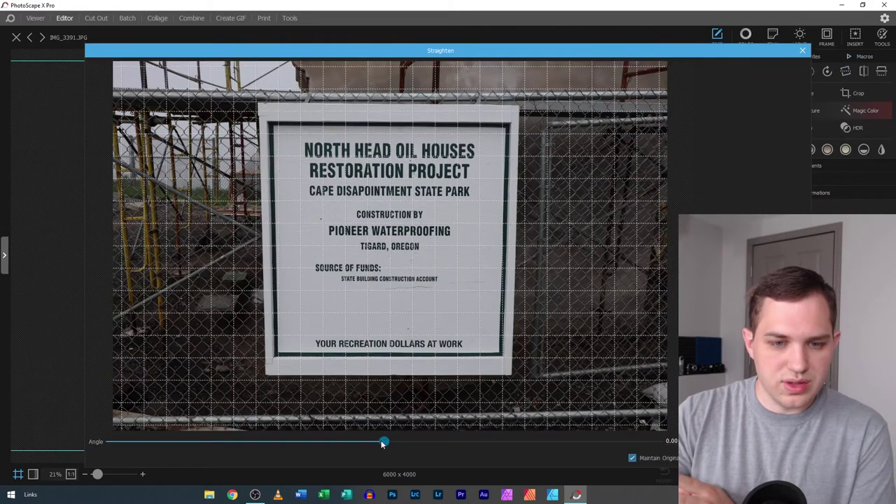
pyautogui.moveTo(367, 441); pyautogui.dragTo(389, 441)
pyautogui.press('Return')
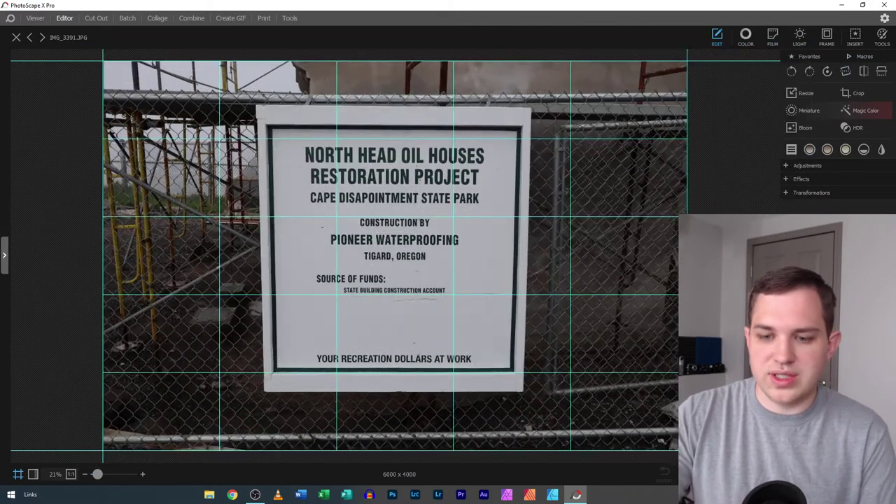
# - Try a Perspective correction on the sign photo with the horizontal value at -12
pyautogui.click(787, 167)
pyautogui.click(786, 166)
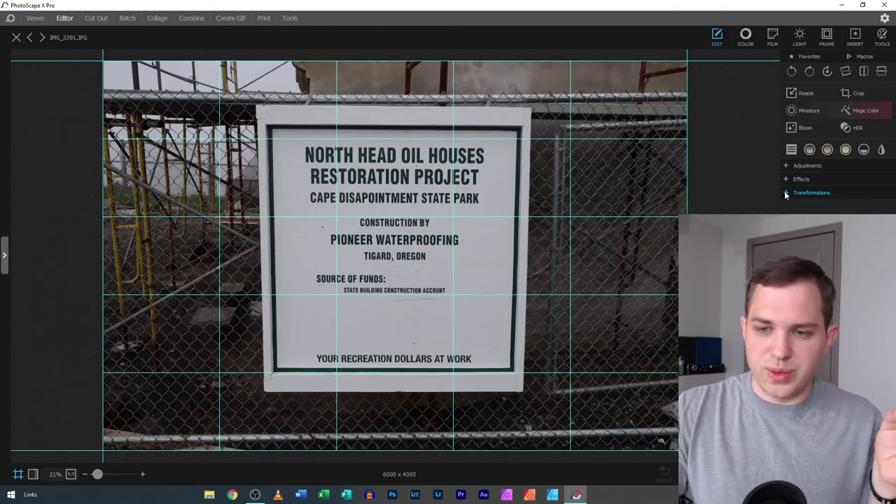
pyautogui.click(785, 194)
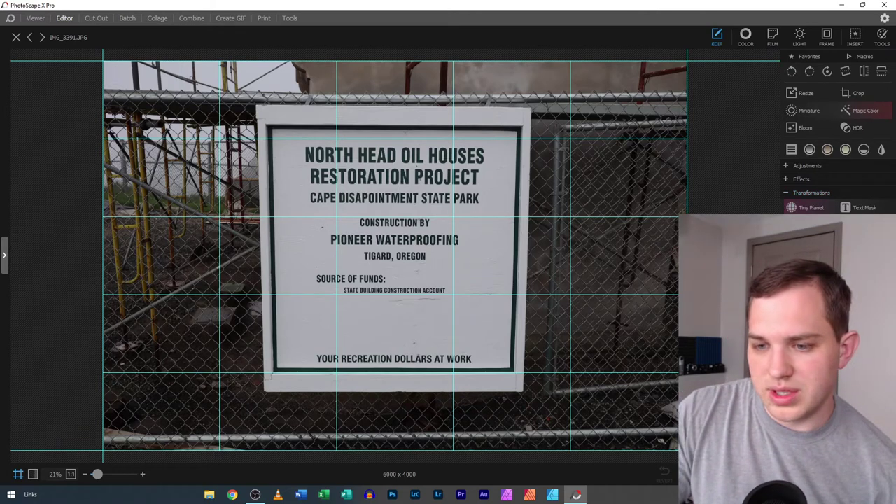
pyautogui.click(805, 225)
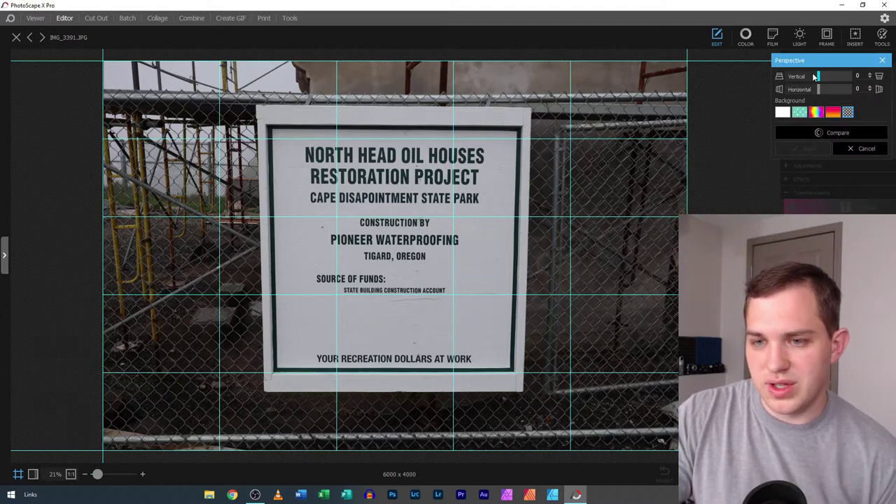
pyautogui.moveTo(820, 79)
pyautogui.mouseDown()
pyautogui.moveTo(804, 77)
pyautogui.moveTo(826, 81)
pyautogui.moveTo(812, 93)
pyautogui.mouseUp()
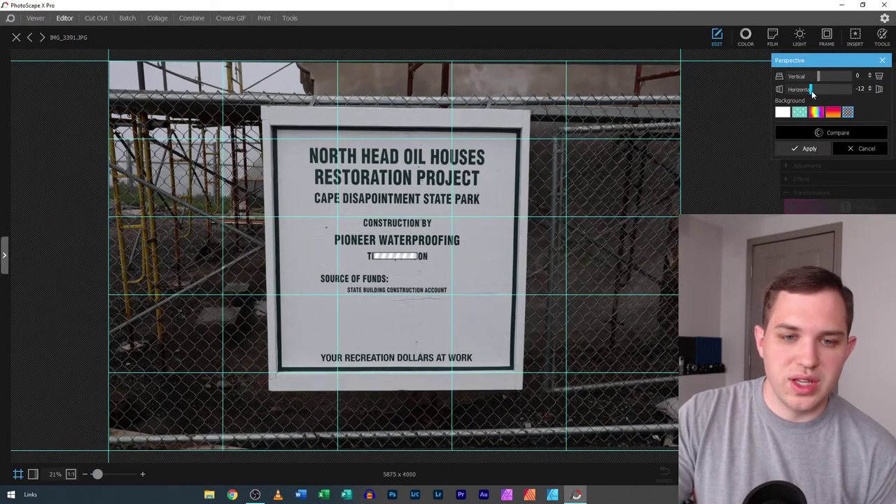
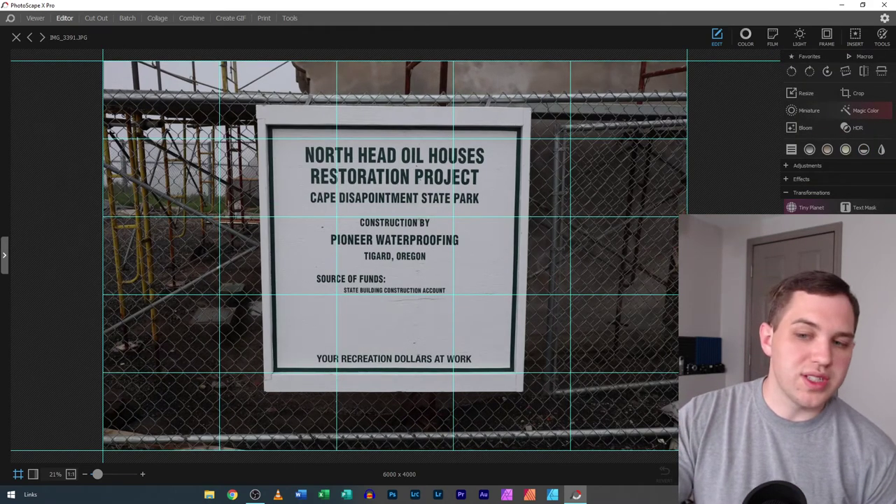
# - Preview the sign photo as 3D objects, trying the flat circle, cone, cube and sphere shapes, and close without applying
pyautogui.click(806, 225)
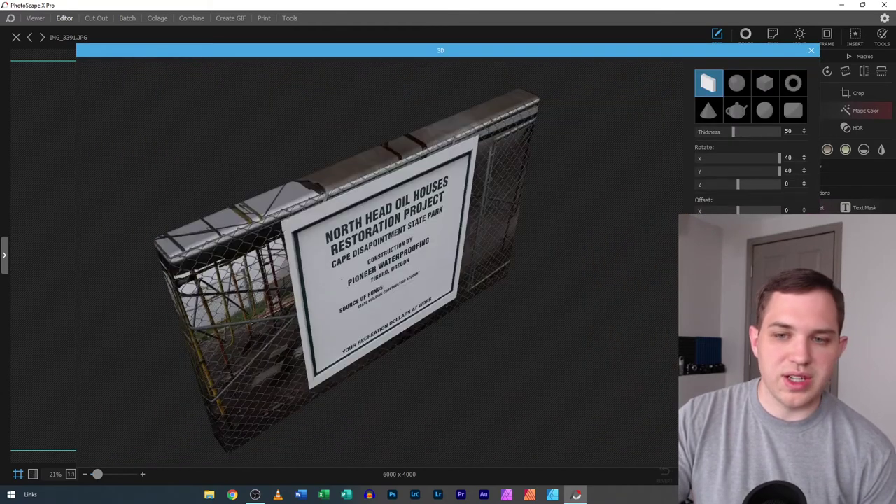
pyautogui.click(763, 111)
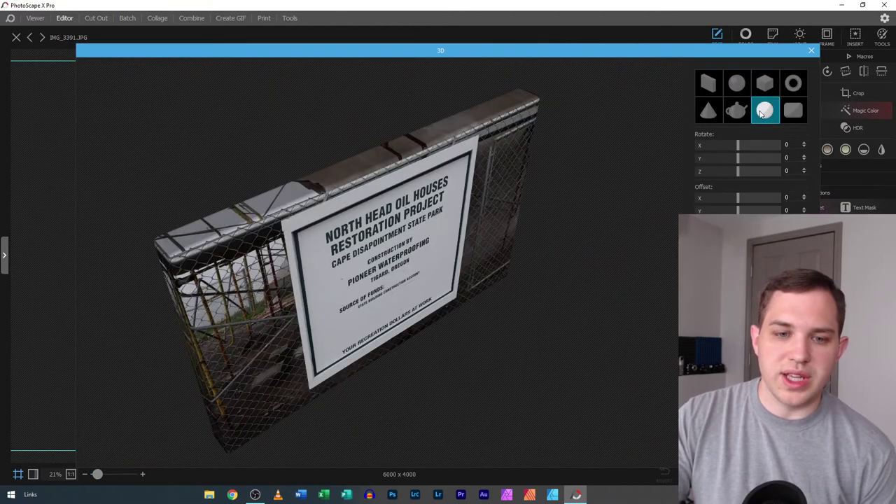
pyautogui.click(713, 114)
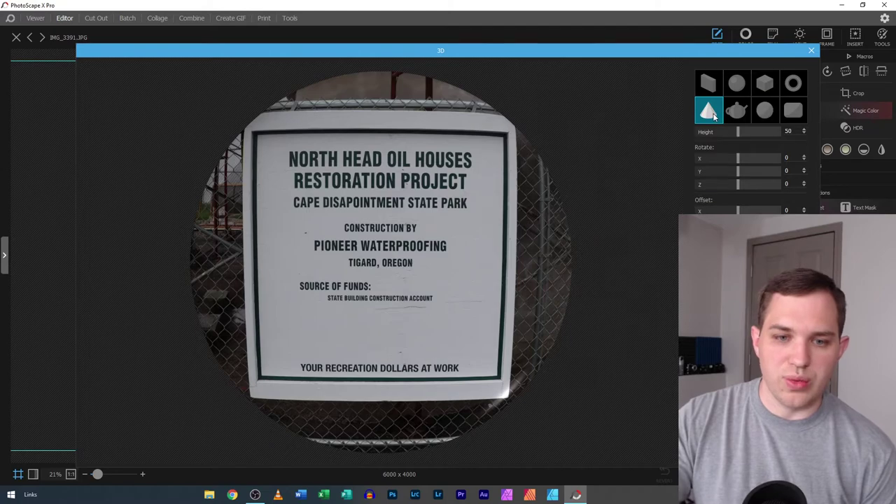
pyautogui.click(766, 85)
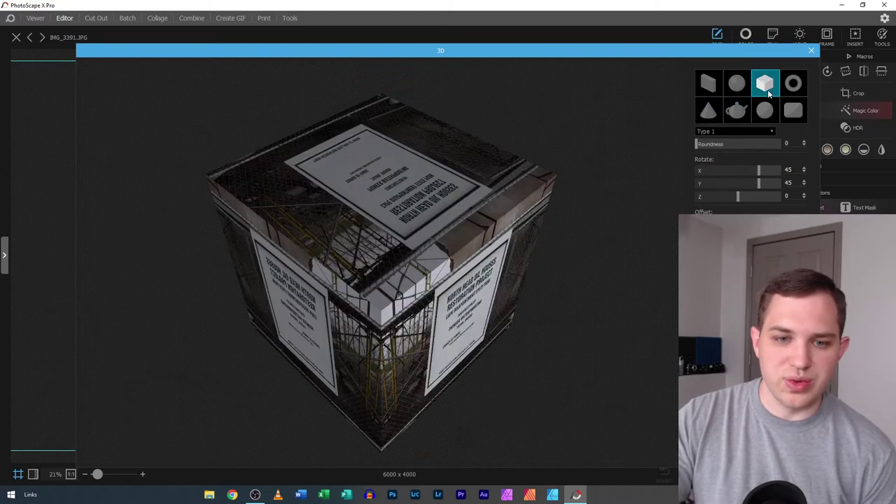
pyautogui.click(744, 84)
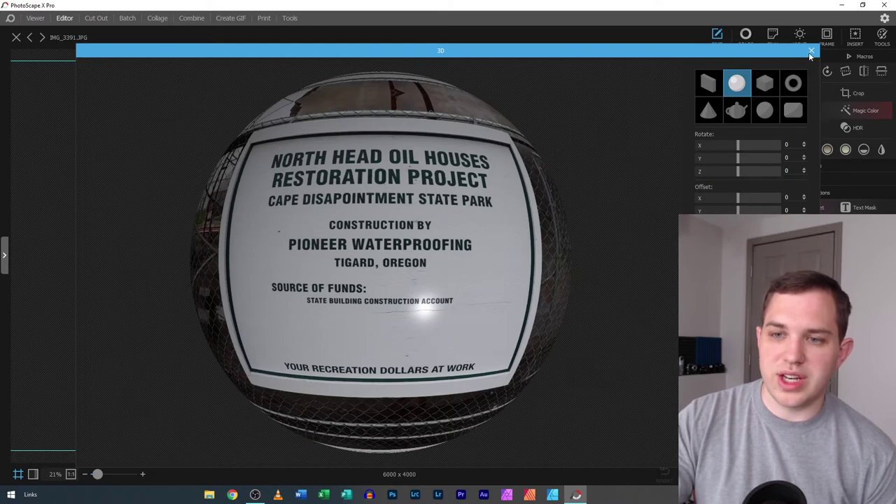
pyautogui.click(811, 53)
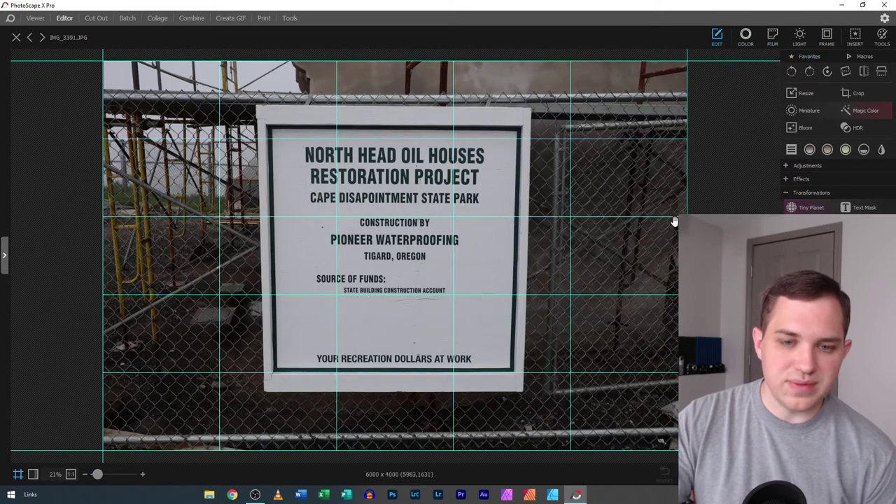
# - Set the guide overlay to the outer border lines only
pyautogui.click(18, 474)
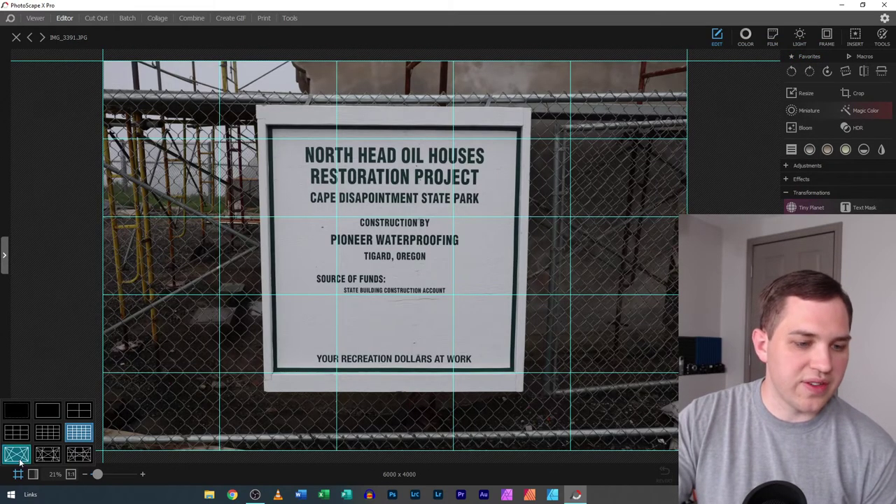
pyautogui.click(46, 411)
pyautogui.click(255, 494)
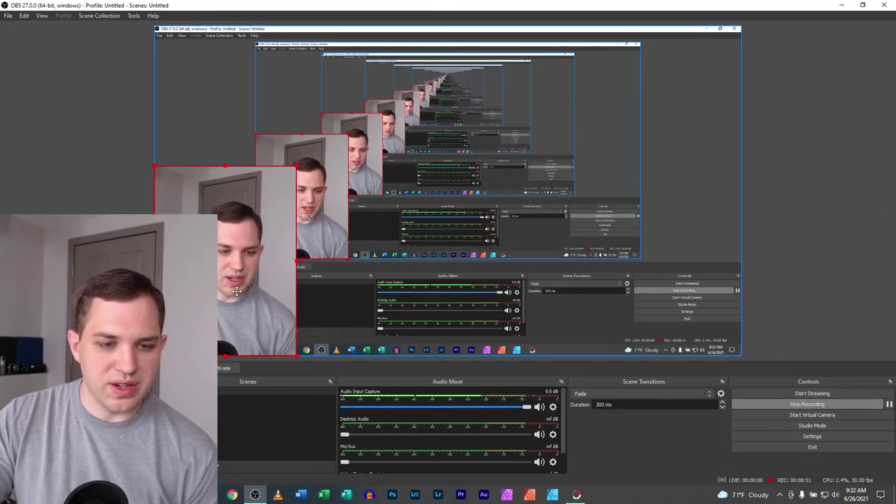
pyautogui.click(255, 494)
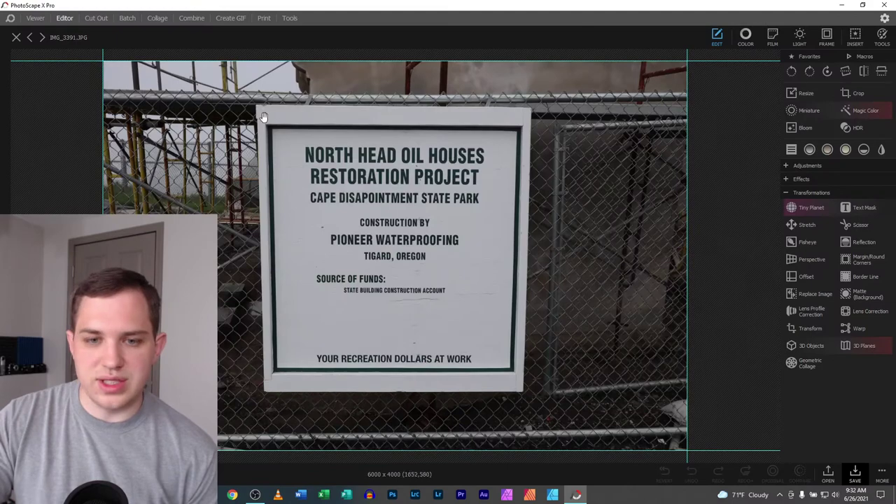
# - Close the photo and reopen IMG_3391.JPG from the Viewer in the Editor
pyautogui.click(16, 38)
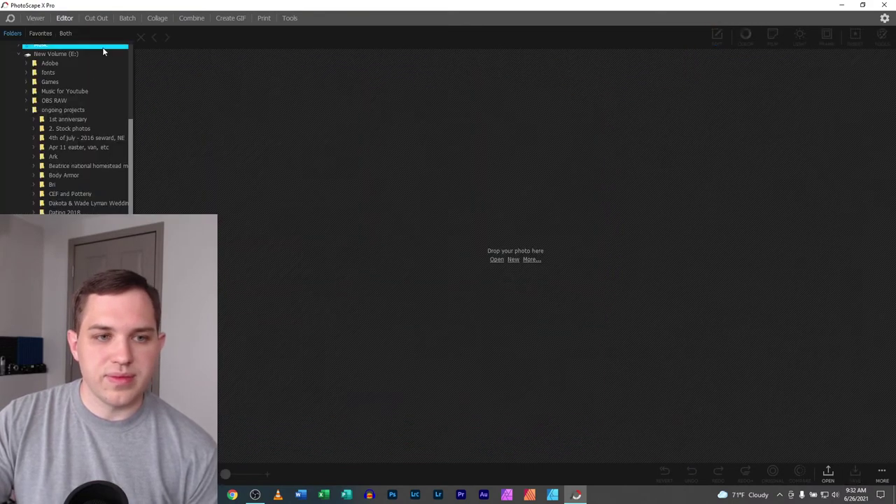
pyautogui.click(36, 19)
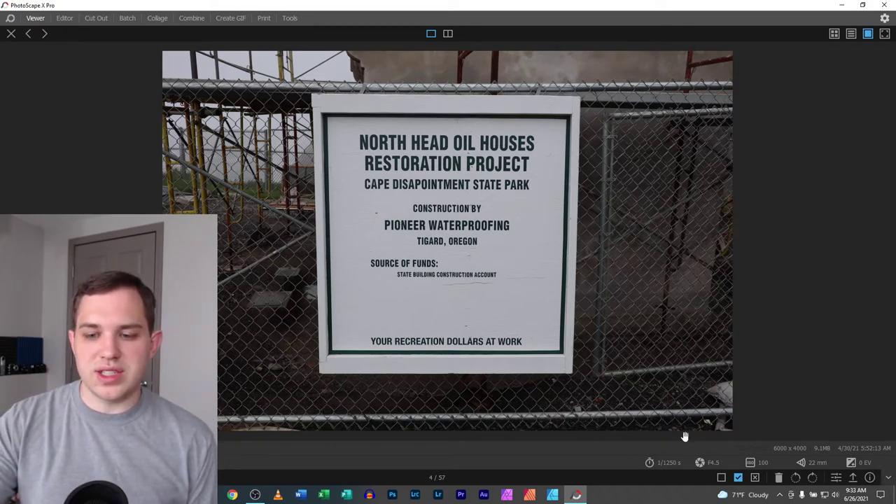
pyautogui.click(836, 478)
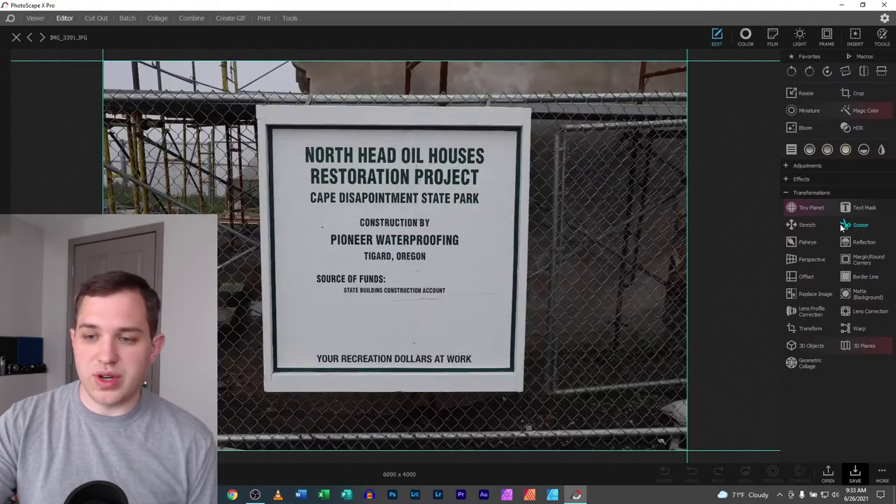
# - Crop the photo around the sign to about 4735 x 3157, keeping the original aspect ratio
pyautogui.click(865, 95)
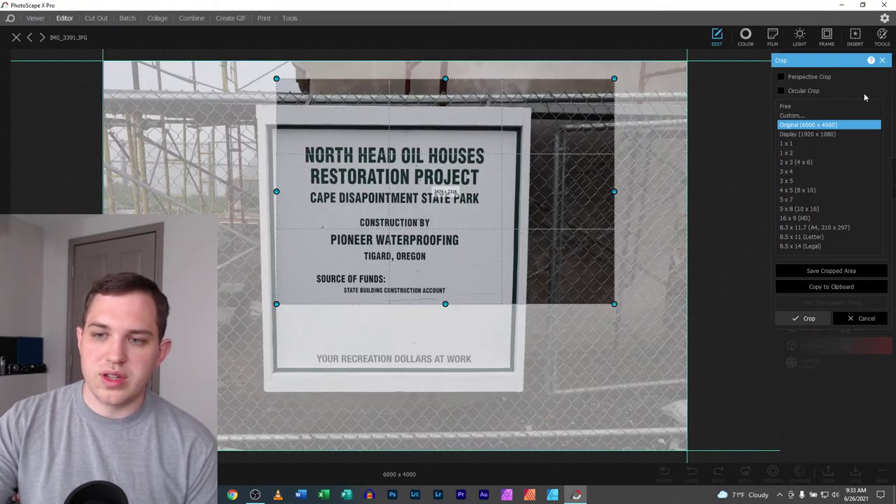
pyautogui.moveTo(456, 200); pyautogui.dragTo(335, 199)
pyautogui.moveTo(493, 303); pyautogui.dragTo(553, 392)
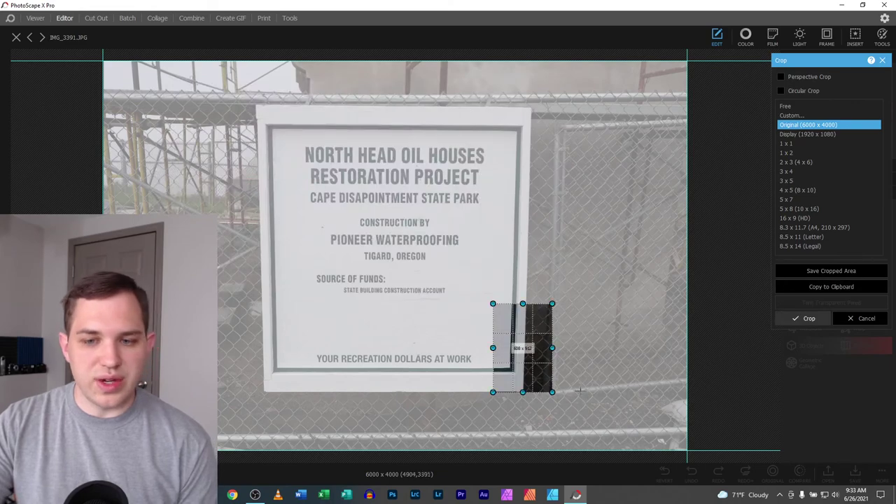
pyautogui.click(790, 125)
pyautogui.moveTo(181, 93); pyautogui.dragTo(644, 402)
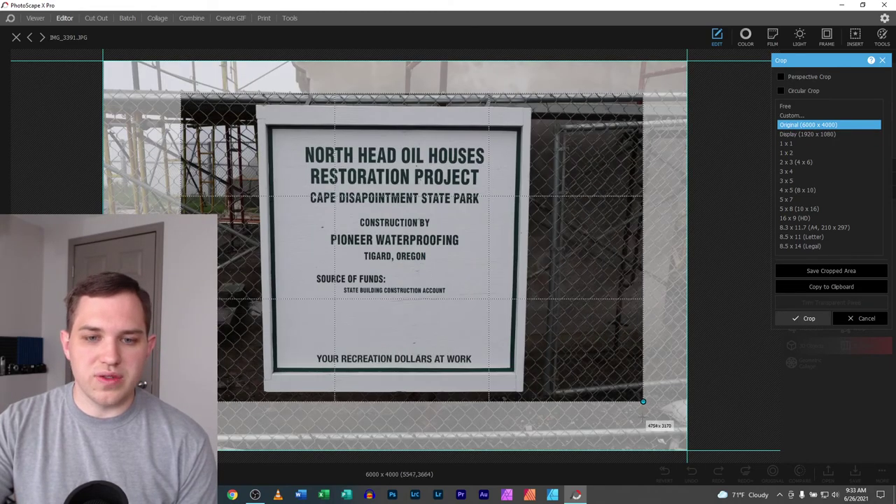
pyautogui.moveTo(570, 372); pyautogui.dragTo(553, 380)
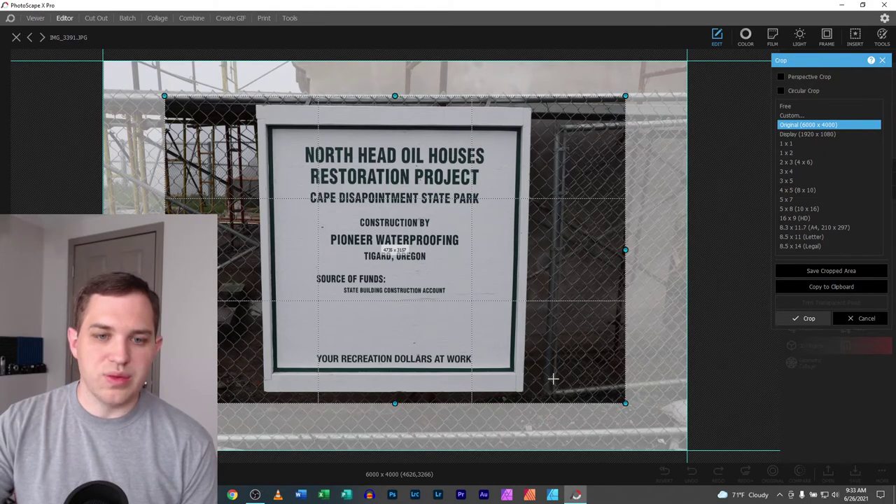
pyautogui.press('Return')
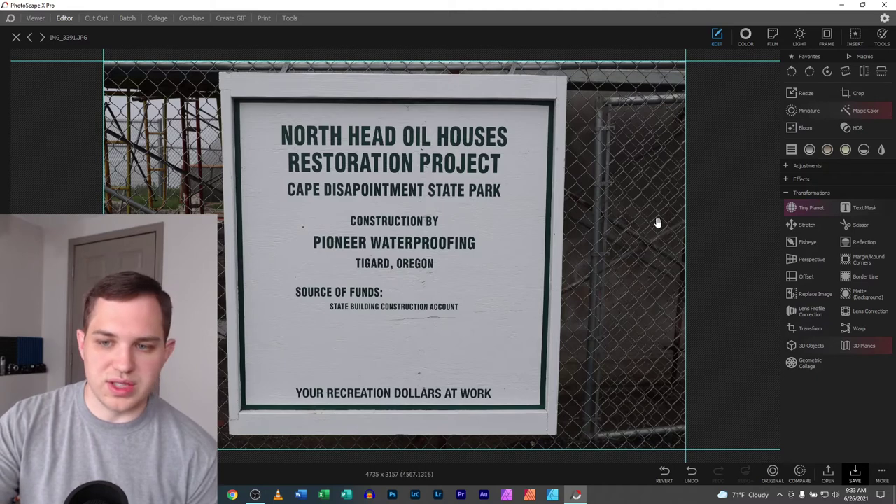
# - Preview Magic Color on the cropped photo with both values at 50 and skin tones protected, and cancel it
pyautogui.click(851, 95)
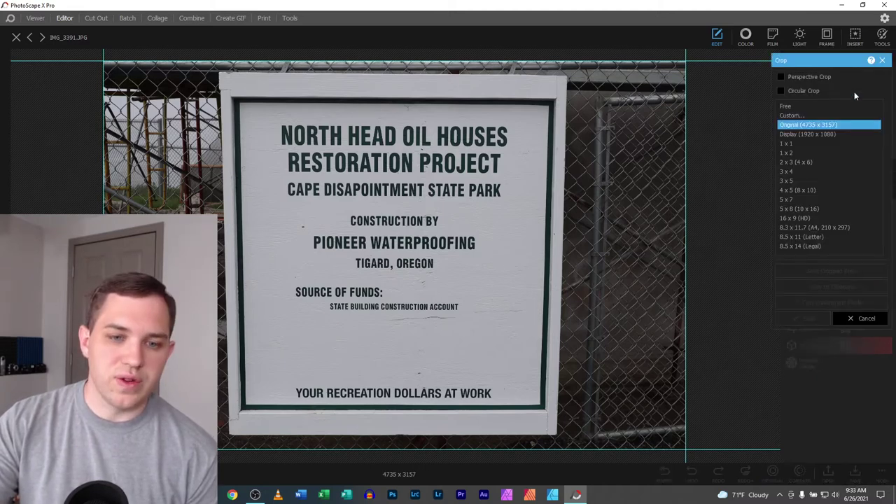
pyautogui.click(883, 61)
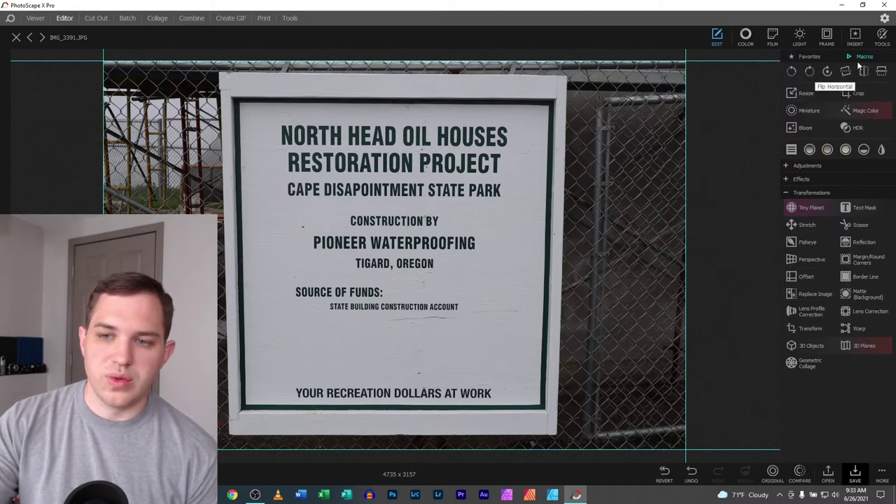
pyautogui.click(861, 110)
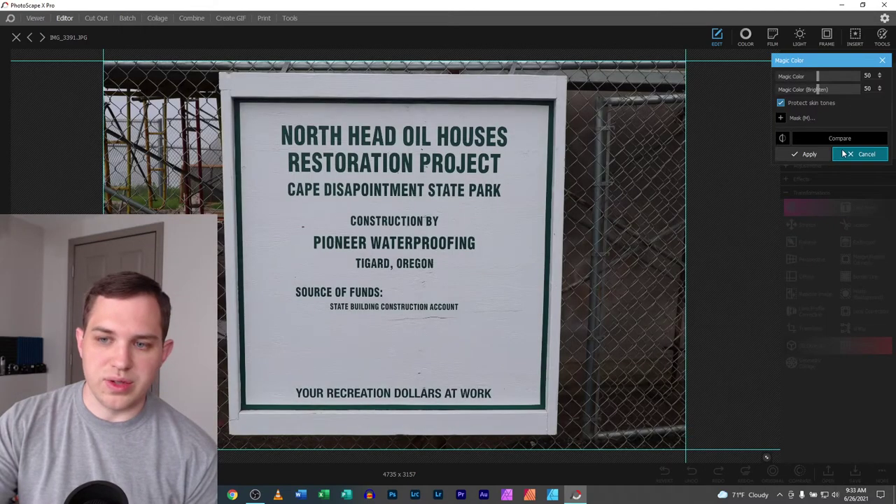
pyautogui.click(844, 153)
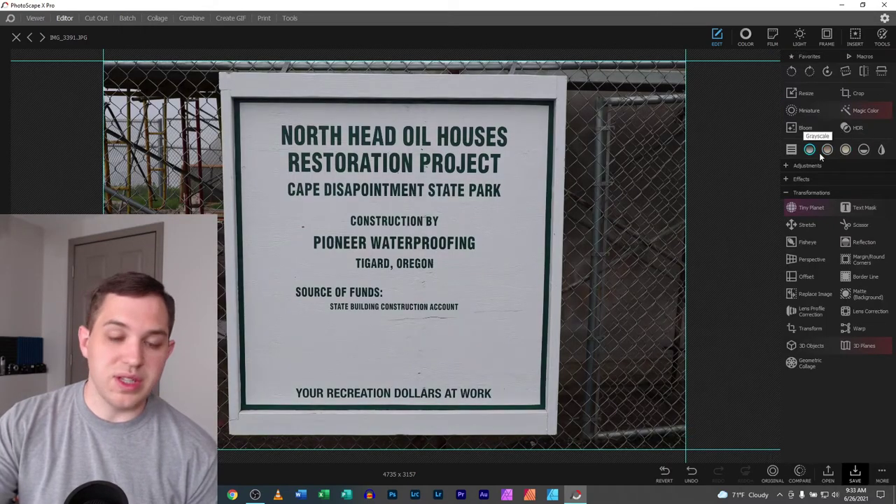
# - Preview Enhance Document on the sign photo with the Black & White Document, Color Document and Text types, and cancel it
pyautogui.click(787, 167)
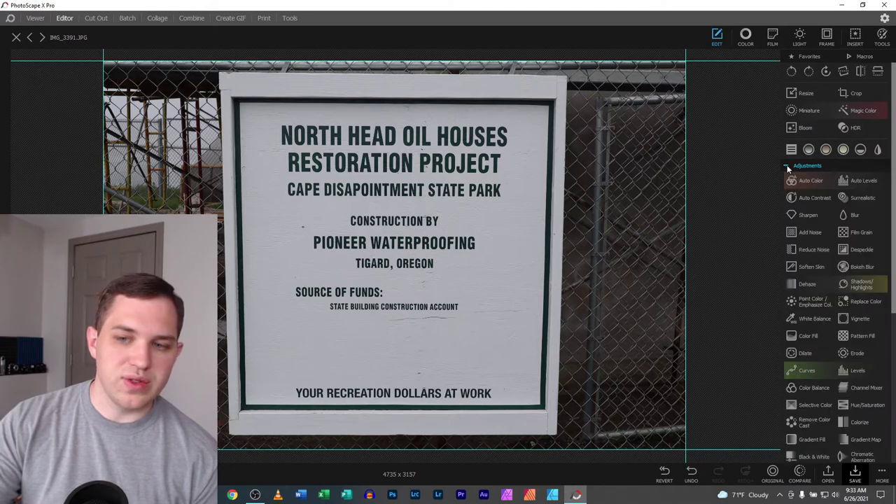
pyautogui.scroll(-2, 816, 336)
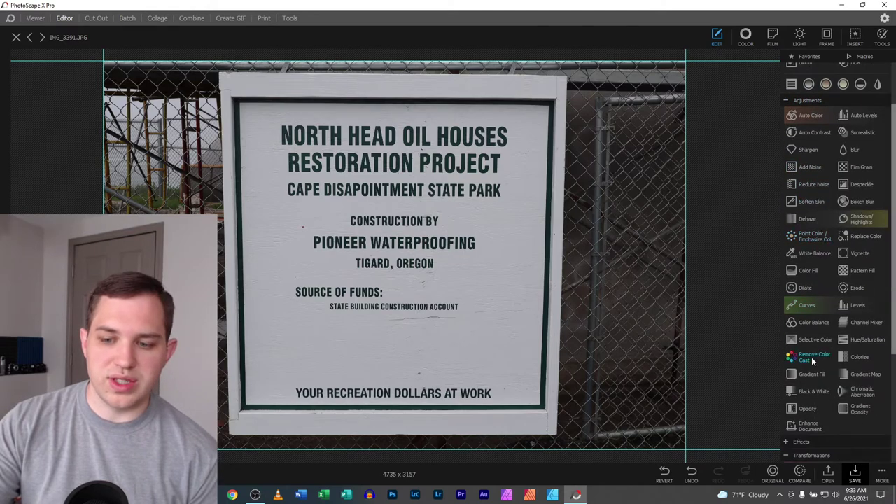
pyautogui.click(801, 426)
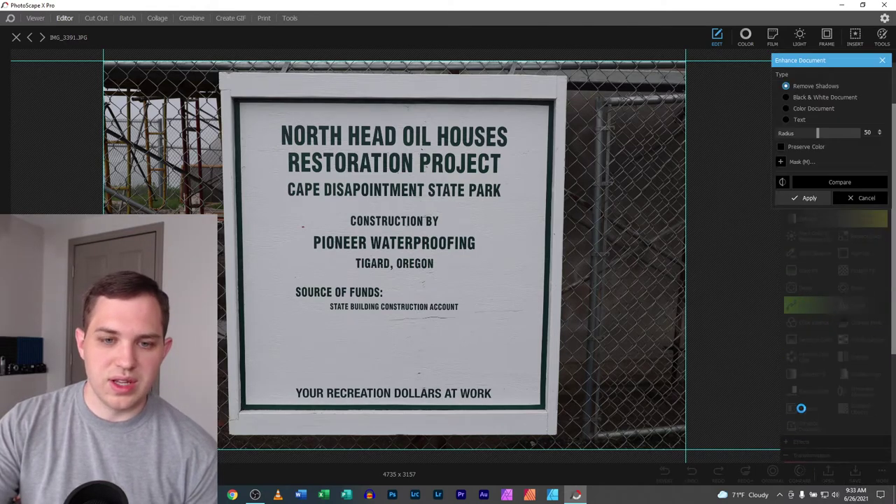
pyautogui.click(787, 98)
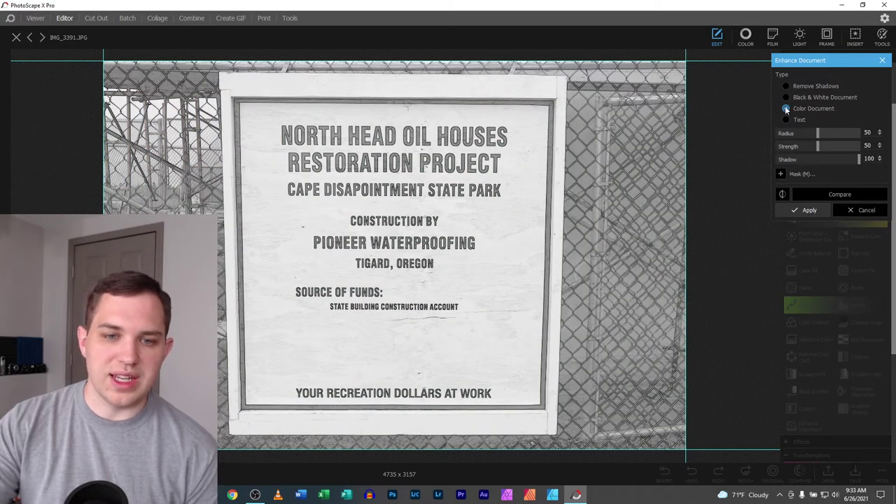
pyautogui.click(785, 119)
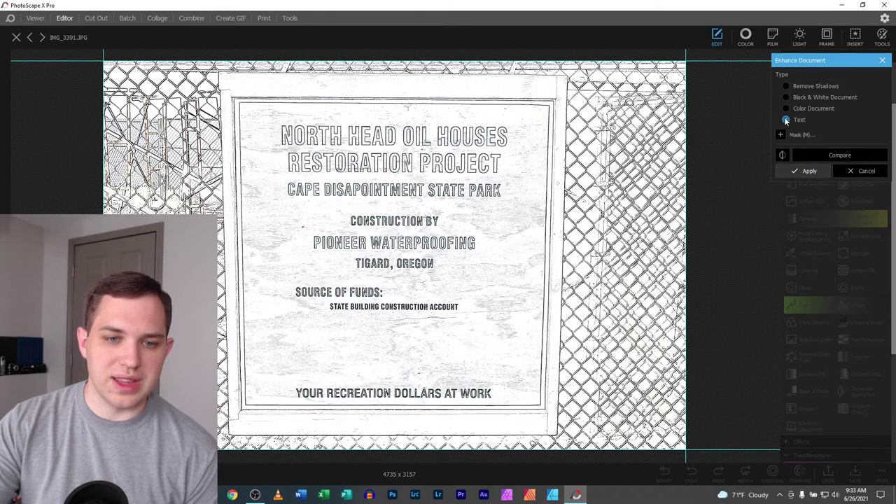
pyautogui.click(863, 172)
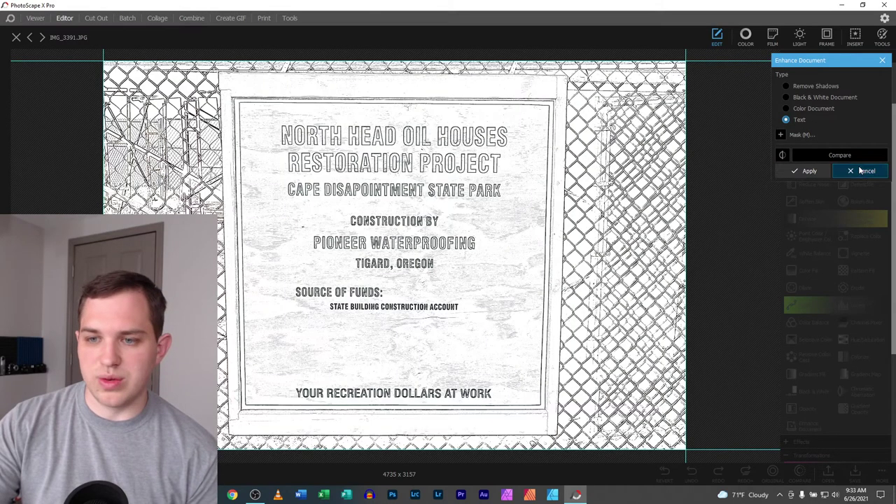
# - Close the cropped sign photo IMG_3391.JPG in the Editor and return to the Viewer
pyautogui.click(42, 37)
pyautogui.click(502, 213)
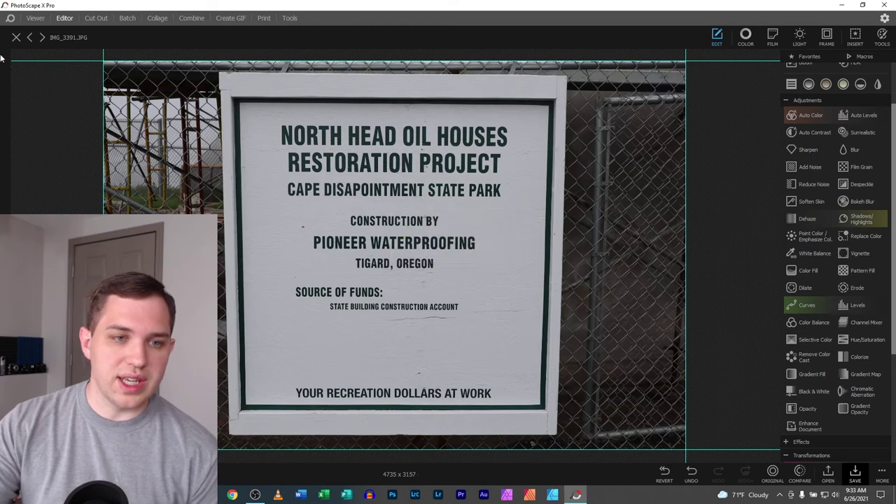
pyautogui.click(15, 38)
pyautogui.click(454, 255)
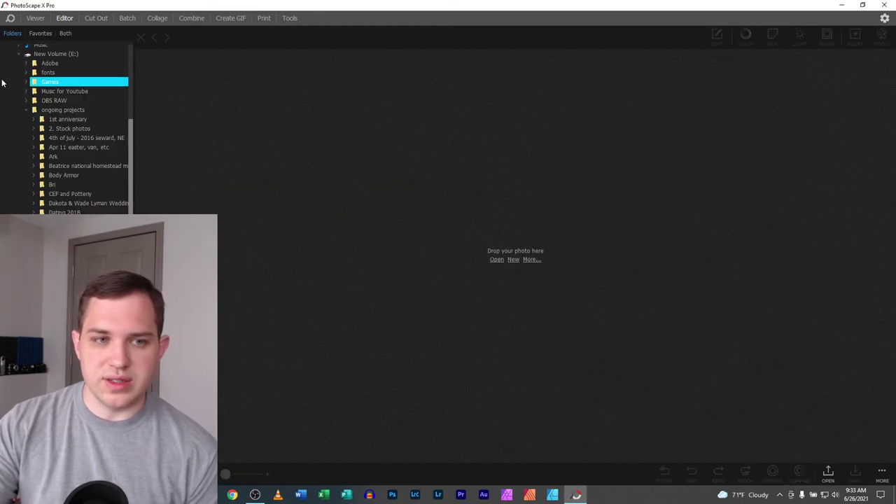
pyautogui.click(32, 21)
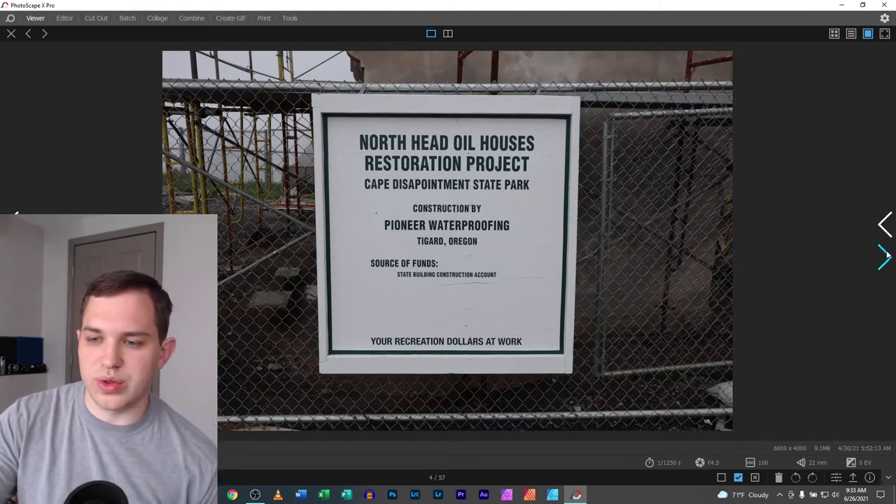
# - View the next photo of the scaffolded building and inspect its metal roof up close
pyautogui.click(887, 258)
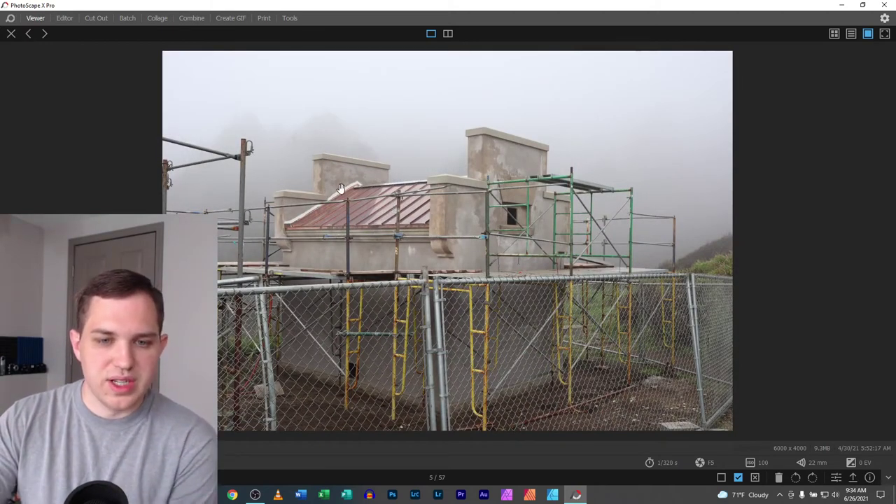
pyautogui.scroll(5, 341, 313)
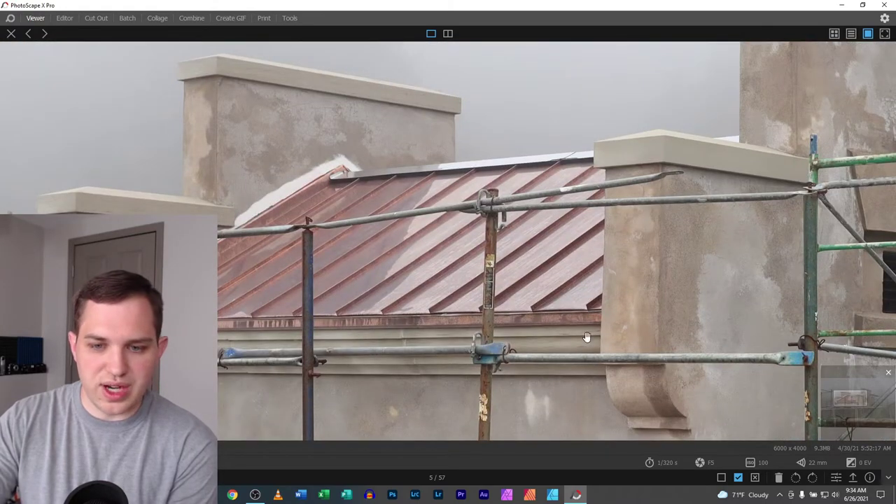
pyautogui.scroll(-5, 205, 441)
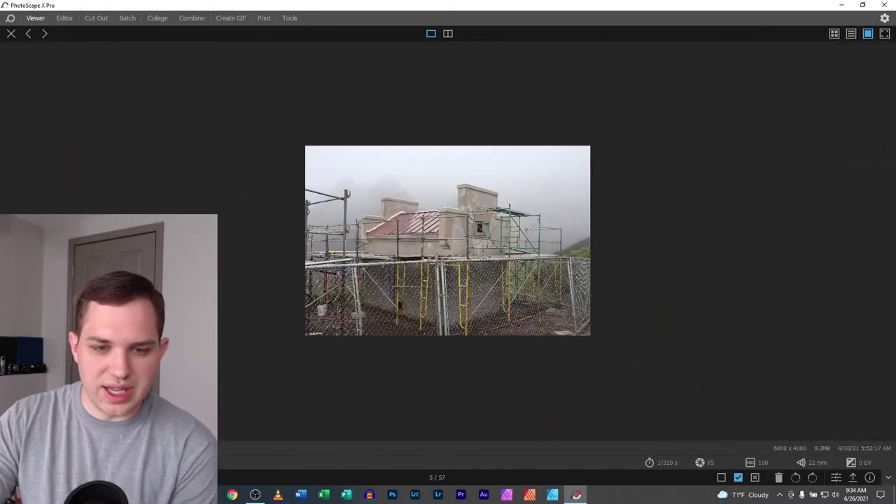
# - Advance to the portrait lighthouse photo IMG_3393.JPG, check its details up close, and open it in the Editor
pyautogui.press('Right')
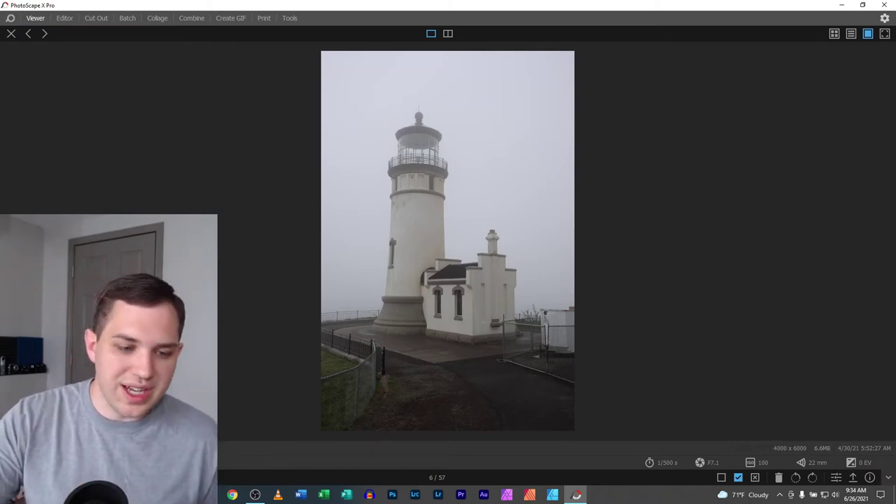
pyautogui.scroll(5, 273, 172)
pyautogui.moveTo(273, 172); pyautogui.dragTo(334, 162)
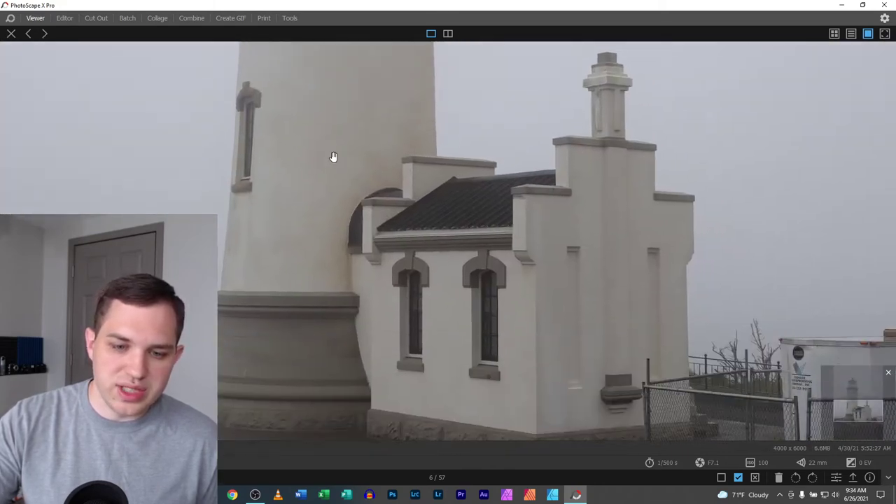
pyautogui.scroll(-5, 335, 162)
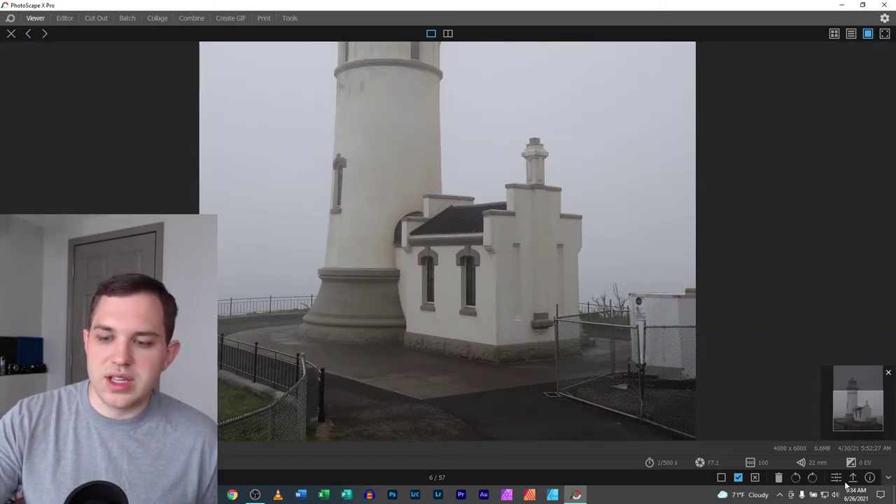
pyautogui.click(836, 477)
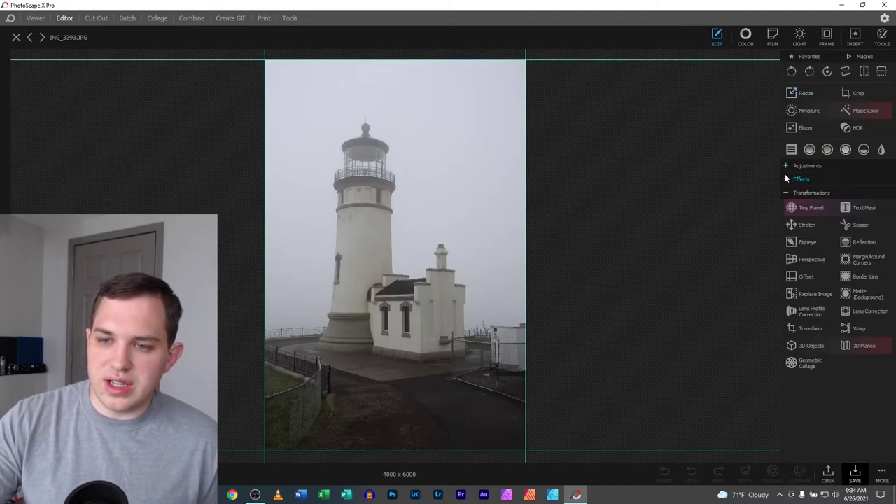
# - Preview Dehaze on the lighthouse photo, compare it with the original, and set the amount to 43
pyautogui.click(787, 179)
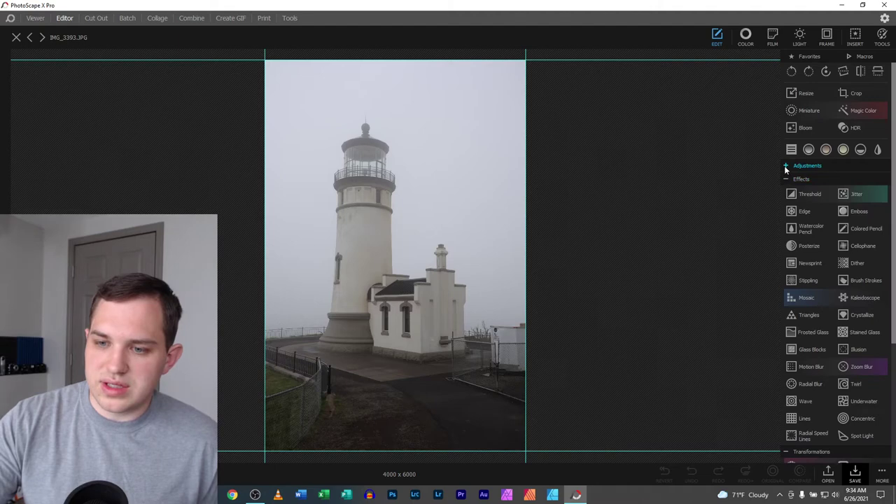
pyautogui.click(787, 166)
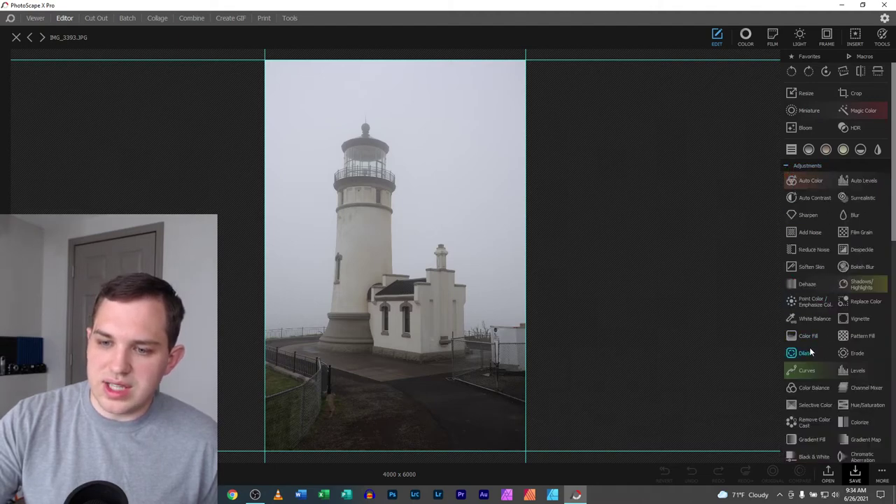
pyautogui.scroll(-1, 821, 434)
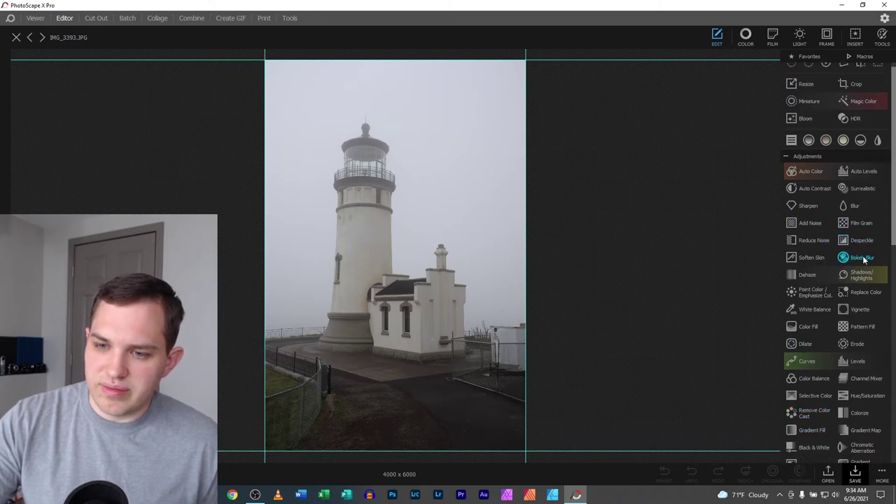
pyautogui.scroll(-1, 854, 364)
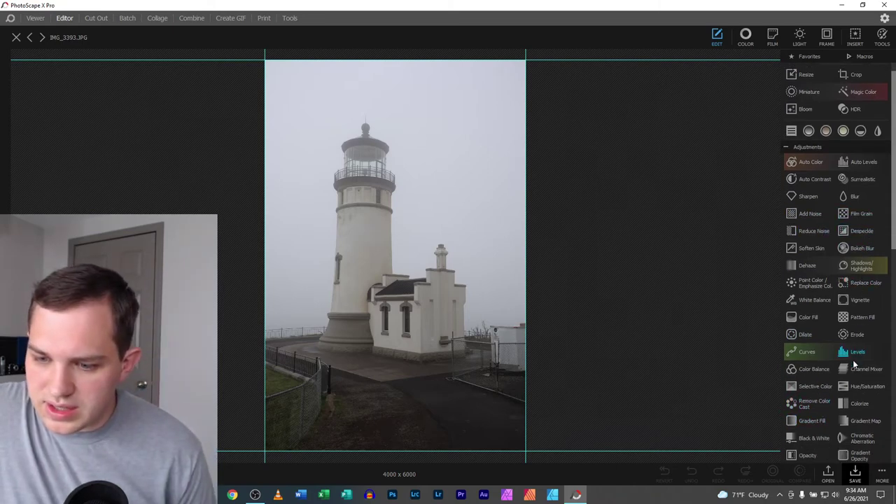
pyautogui.scroll(-1, 853, 362)
pyautogui.scroll(-1, 837, 430)
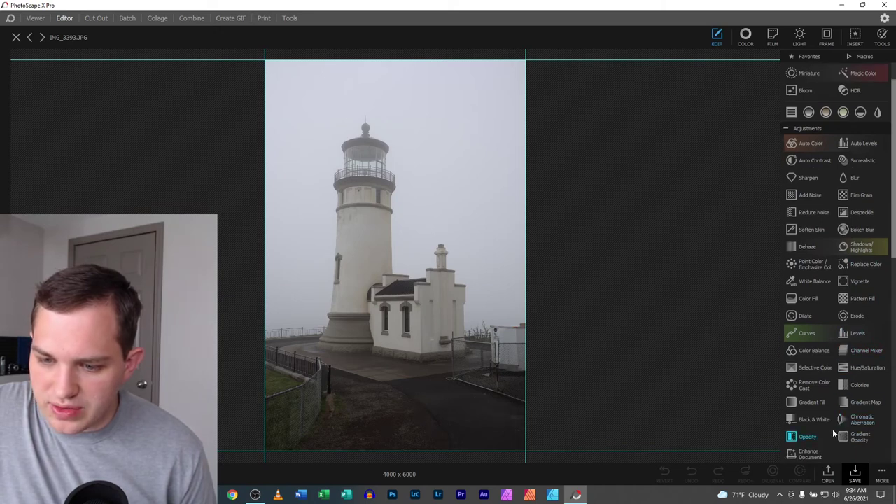
pyautogui.scroll(2, 837, 433)
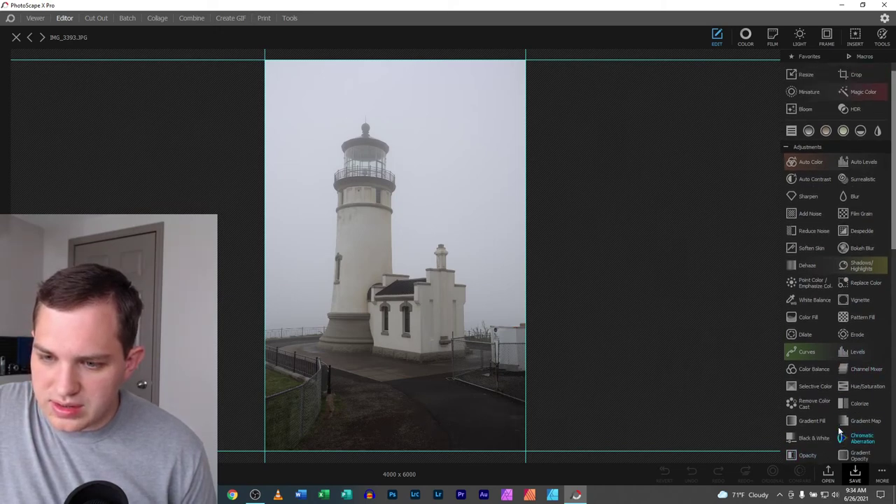
pyautogui.click(807, 269)
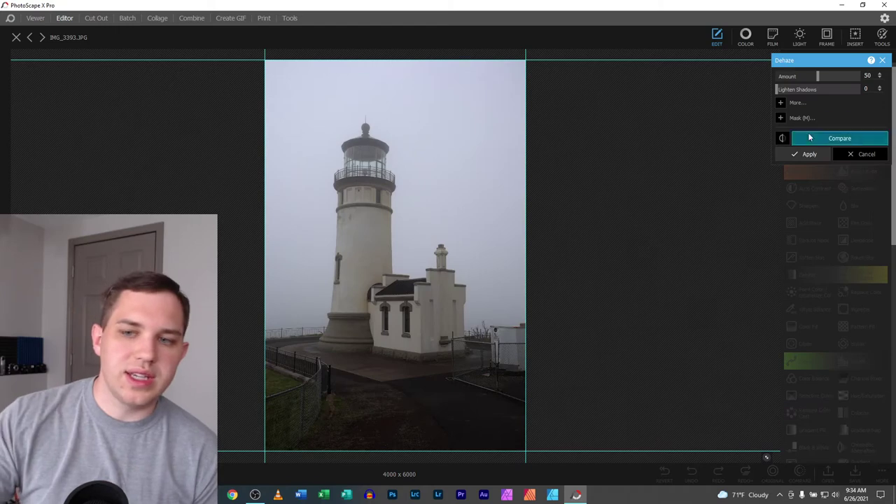
pyautogui.click(811, 140)
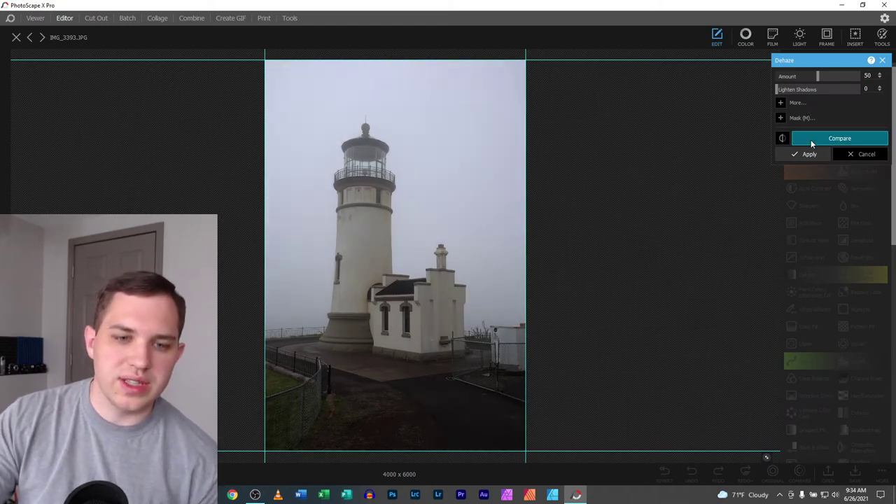
pyautogui.moveTo(818, 75)
pyautogui.mouseDown()
pyautogui.moveTo(845, 79)
pyautogui.moveTo(813, 75)
pyautogui.mouseUp()
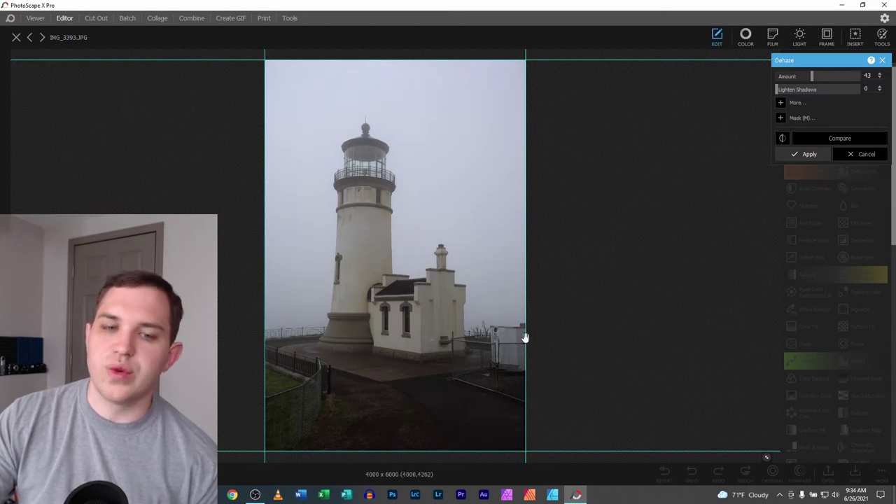
# - Inspect the Dehaze preview around the lighthouse's lantern room up close, and cancel the adjustment
pyautogui.scroll(3, 395, 255)
pyautogui.moveTo(290, 266); pyautogui.dragTo(294, 388)
pyautogui.moveTo(304, 270); pyautogui.dragTo(306, 354)
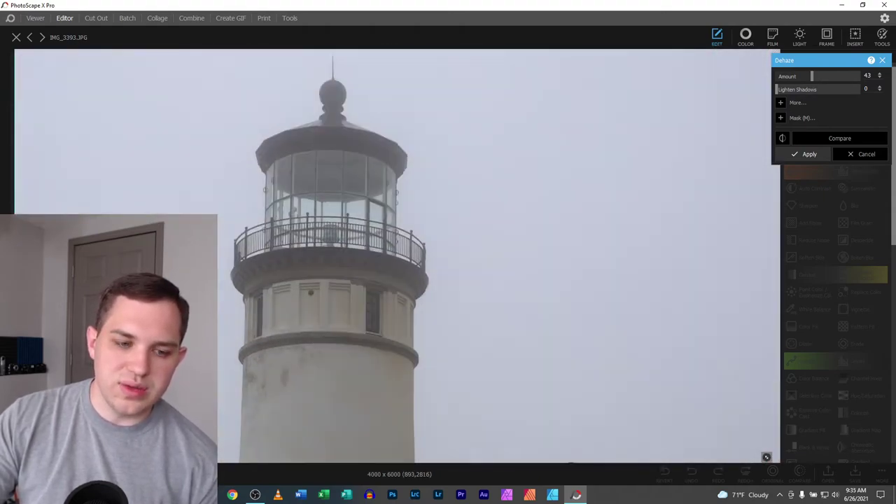
pyautogui.scroll(-3, 702, 278)
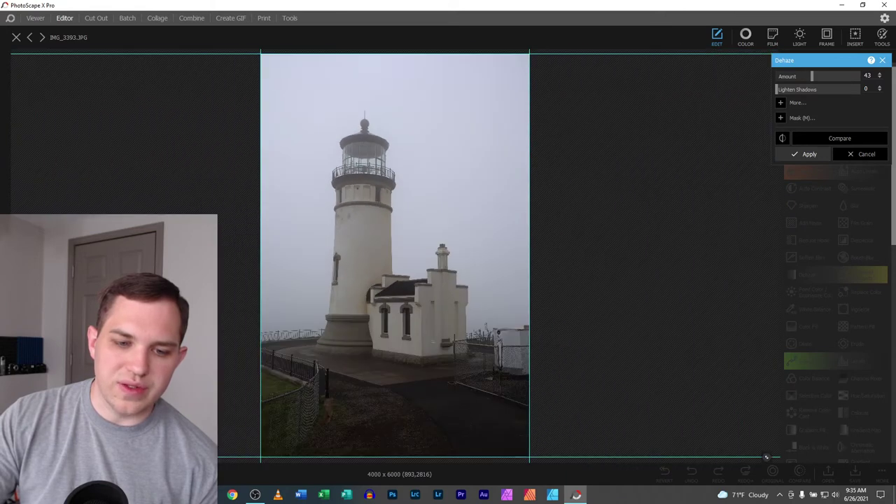
pyautogui.click(862, 156)
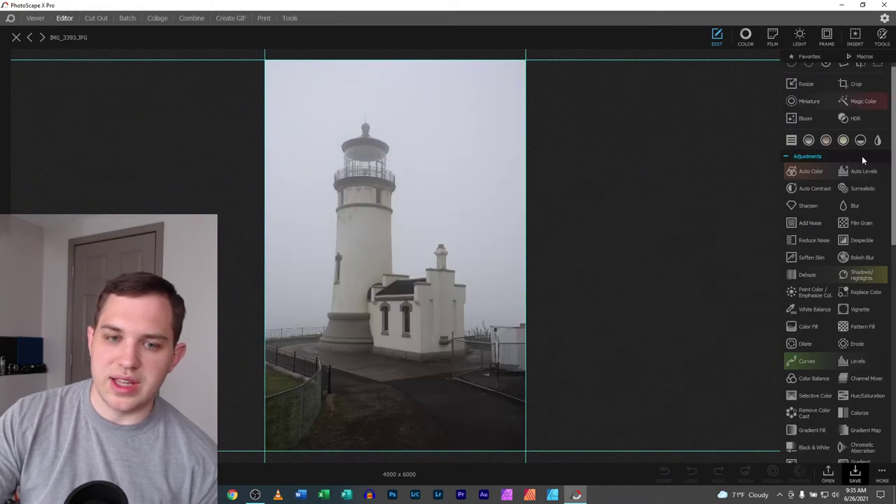
# - Close the lighthouse photo in the Editor and reopen it full size from the Viewer's thumbnail grid
pyautogui.click(18, 39)
pyautogui.click(35, 17)
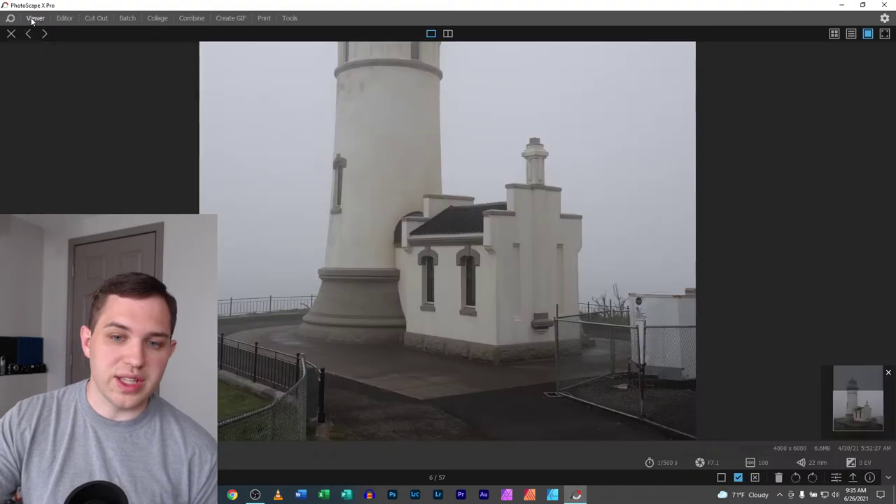
pyautogui.click(11, 33)
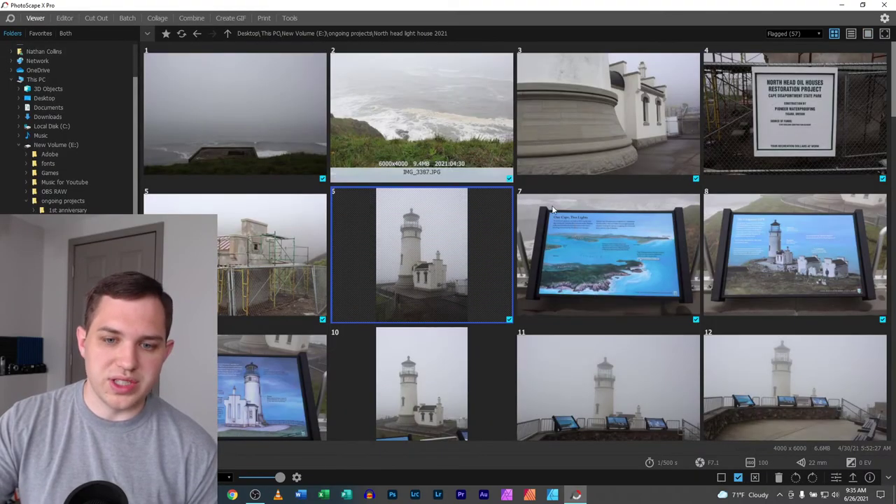
pyautogui.doubleClick(441, 255)
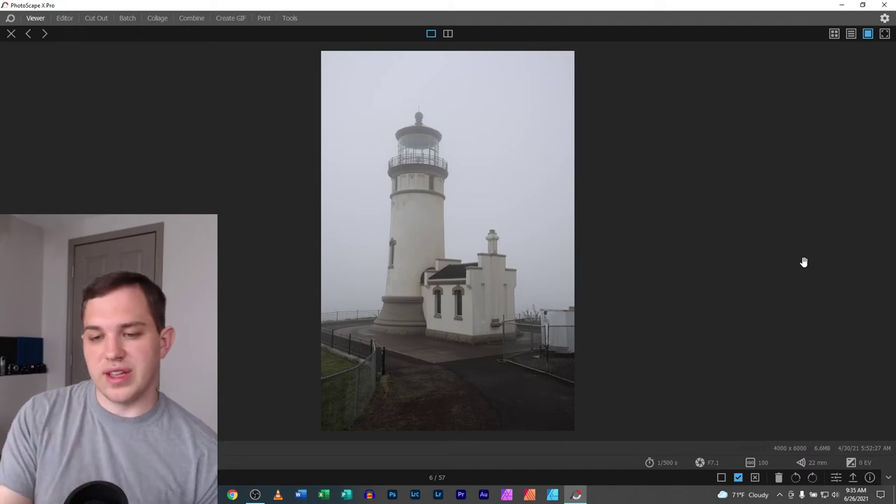
# - Browse forward through the information panel photos to the foggy lighthouse shot with three panels along the stone wall
pyautogui.click(884, 257)
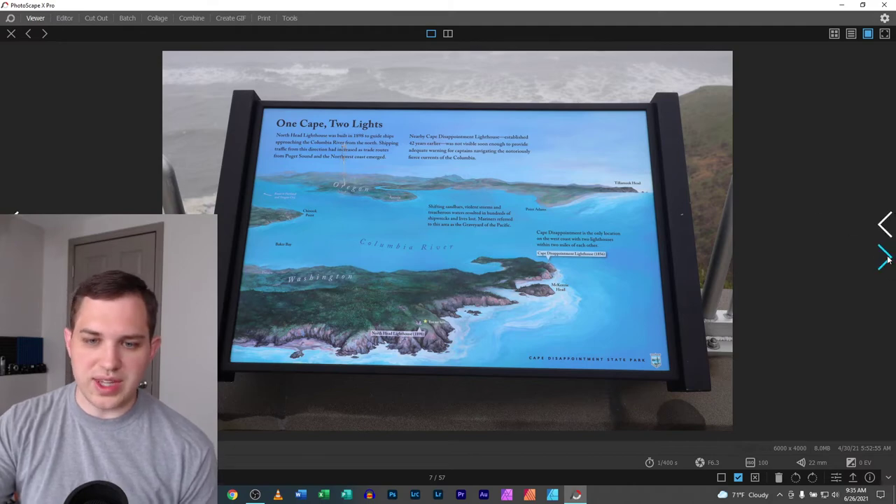
pyautogui.click(886, 258)
pyautogui.click(886, 258)
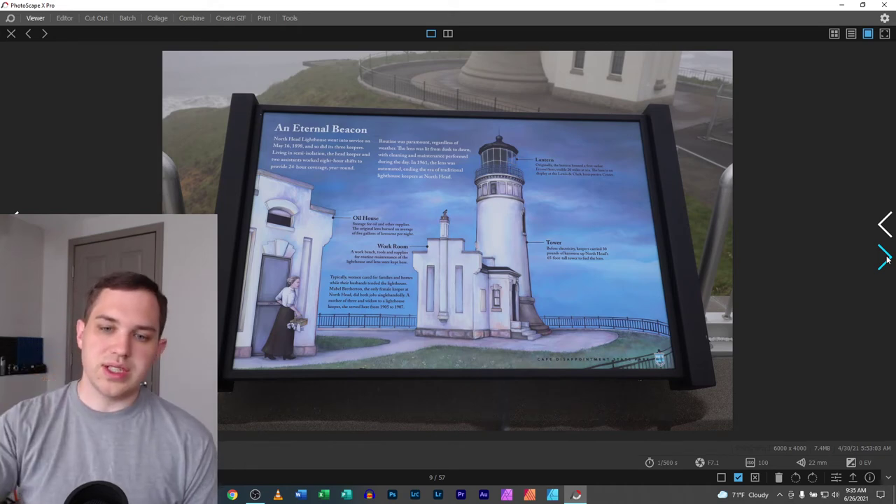
pyautogui.click(886, 259)
pyautogui.click(886, 259)
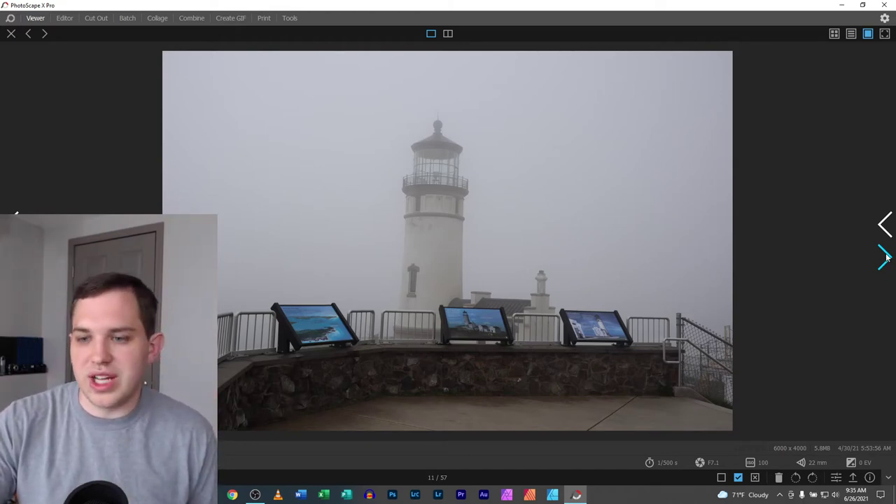
pyautogui.click(886, 255)
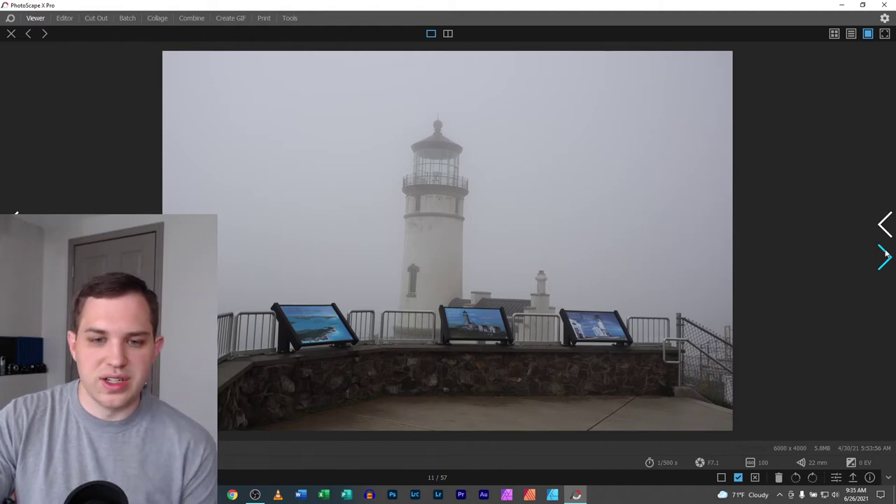
# - Browse forward to the bench's memorial plaque photo and examine its inscription up close
pyautogui.click(886, 254)
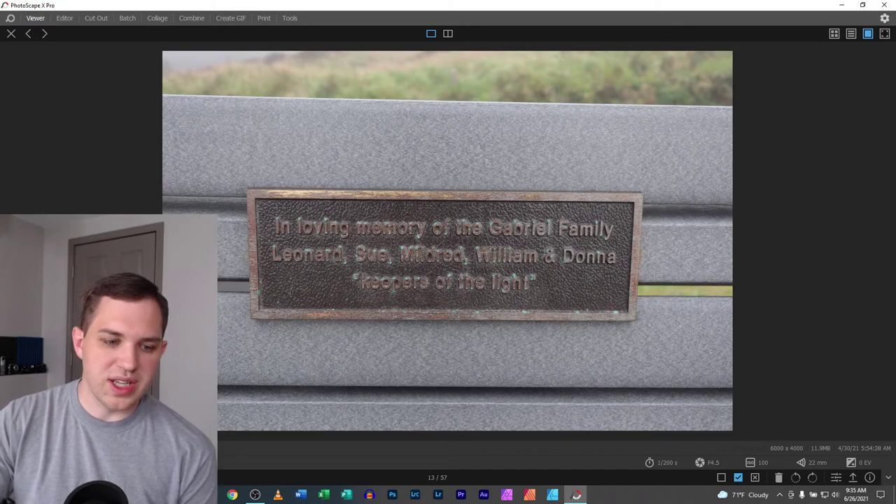
pyautogui.scroll(2, 311, 395)
pyautogui.moveTo(380, 386); pyautogui.dragTo(404, 358)
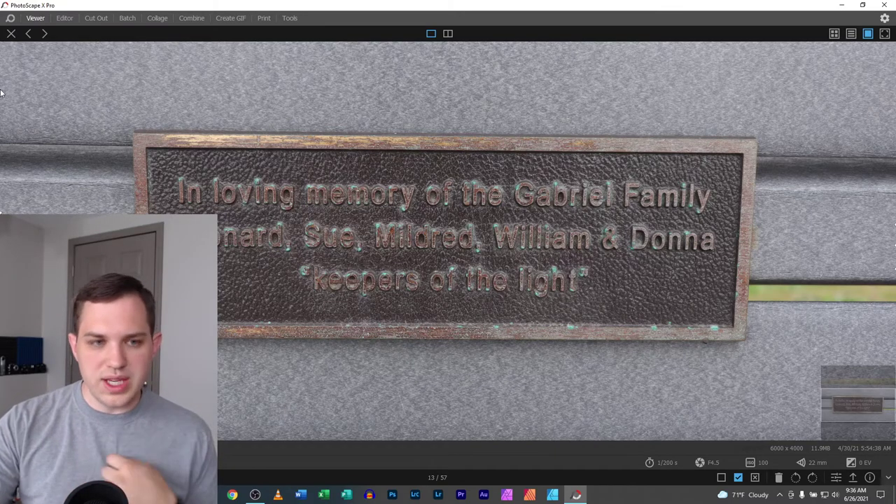
# - Return to the thumbnail grid, reopen the plaque photo, and browse forward to compare the foggy lighthouse shot with the clearer one after it
pyautogui.click(11, 35)
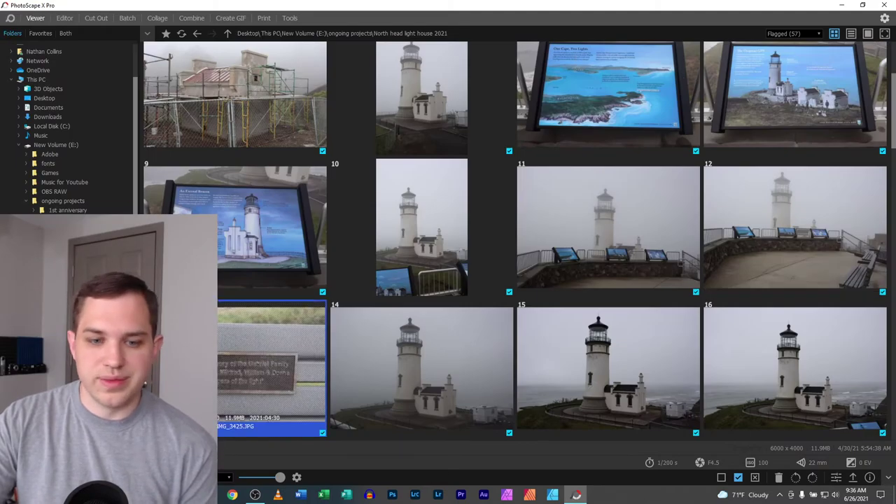
pyautogui.doubleClick(241, 342)
pyautogui.press('Right')
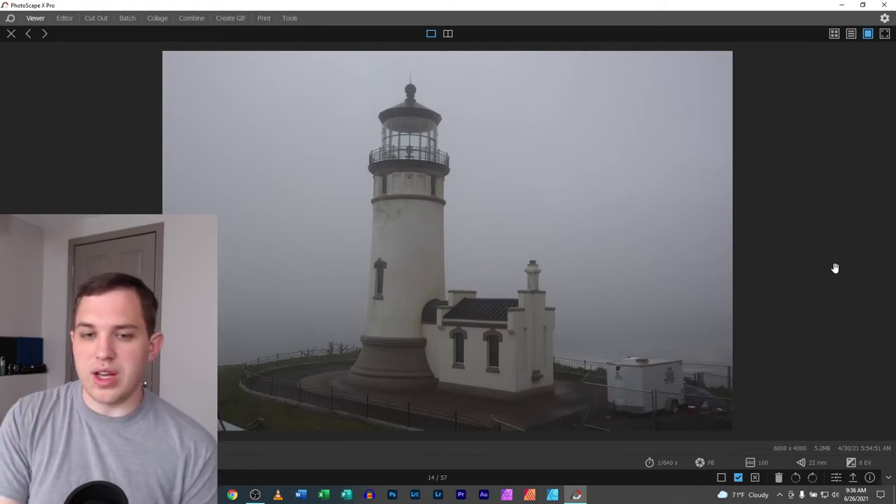
pyautogui.press('Right')
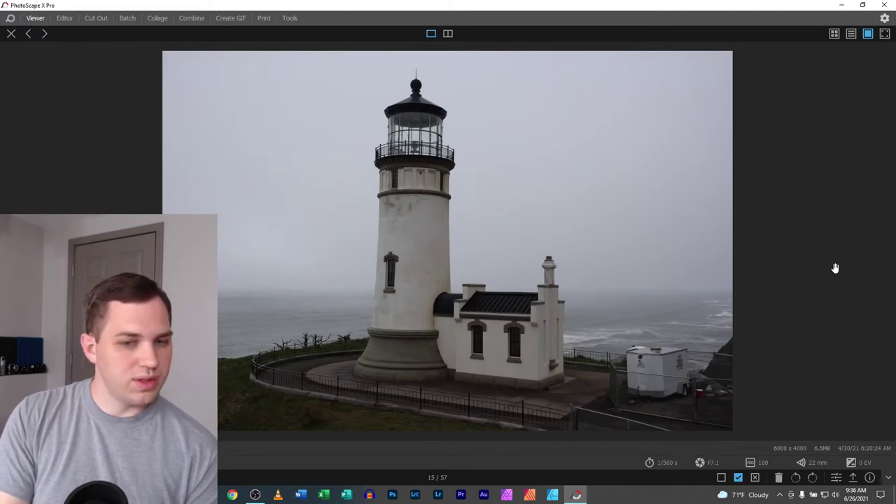
pyautogui.press('Left')
pyautogui.press('Right')
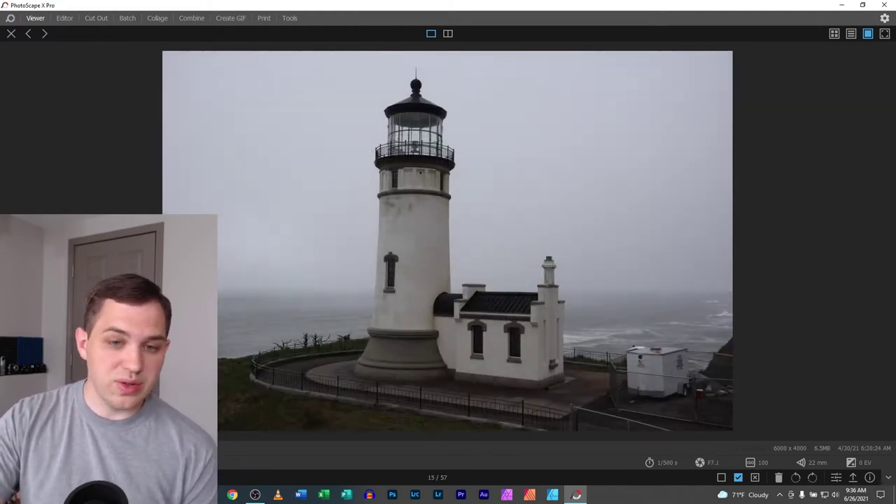
# - Inspect the clearer lighthouse photo up close, from the lantern room and gallery railing down to the tower's window
pyautogui.click(400, 185)
pyautogui.moveTo(334, 114); pyautogui.dragTo(348, 292)
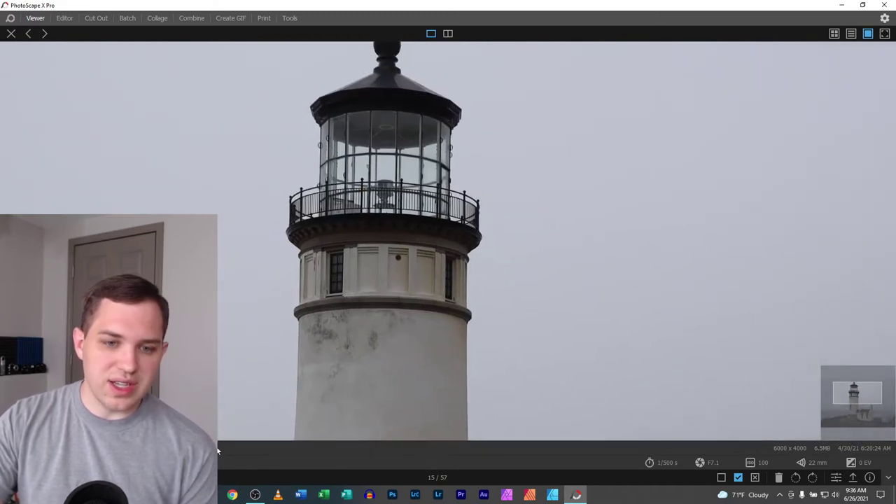
pyautogui.hotkey('ctrl', '=')
pyautogui.hotkey('ctrl', '=')
pyautogui.moveTo(211, 101)
pyautogui.mouseDown()
pyautogui.moveTo(241, 136)
pyautogui.moveTo(293, 250)
pyautogui.moveTo(319, 405)
pyautogui.moveTo(322, 102)
pyautogui.mouseUp()
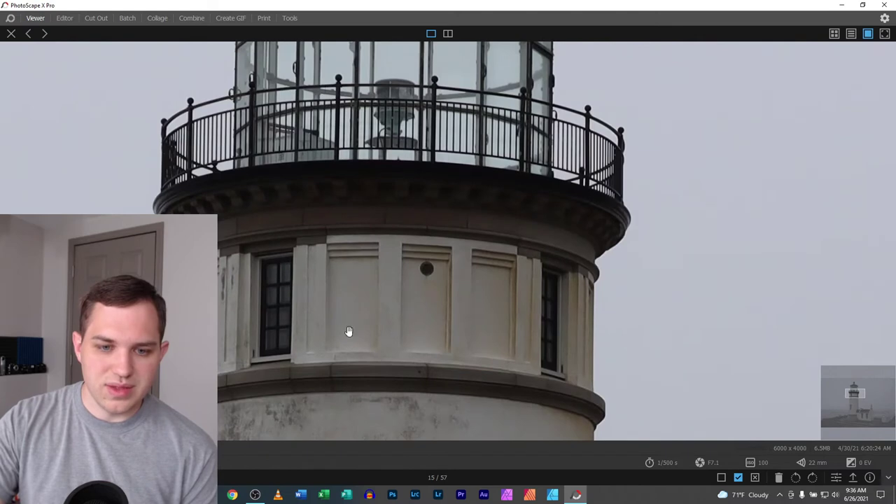
pyautogui.moveTo(346, 323); pyautogui.dragTo(342, 122)
pyautogui.moveTo(350, 294); pyautogui.dragTo(382, 94)
pyautogui.moveTo(376, 397)
pyautogui.mouseDown()
pyautogui.moveTo(376, 318)
pyautogui.moveTo(334, 138)
pyautogui.mouseUp()
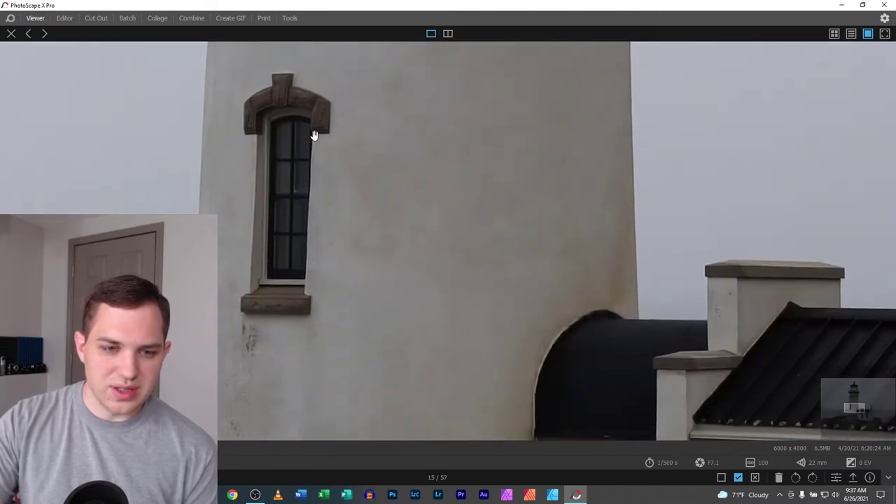
# - Examine the attached building's black metal roof and arched windows up close, and return to the whole lighthouse photo
pyautogui.moveTo(364, 355)
pyautogui.mouseDown()
pyautogui.moveTo(364, 247)
pyautogui.moveTo(390, 145)
pyautogui.mouseUp()
pyautogui.moveTo(504, 271); pyautogui.dragTo(220, 274)
pyautogui.moveTo(588, 230); pyautogui.dragTo(271, 241)
pyautogui.moveTo(382, 156); pyautogui.dragTo(562, 480)
pyautogui.moveTo(571, 252); pyautogui.dragTo(582, 250)
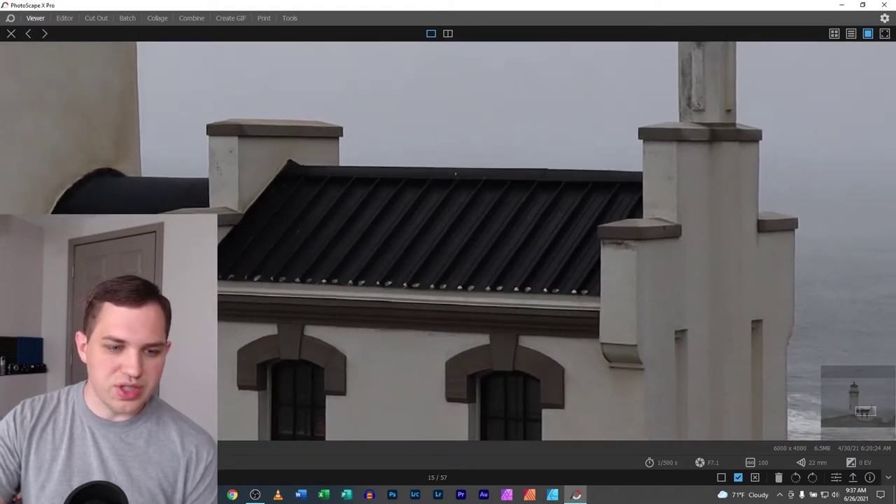
pyautogui.click(582, 251)
pyautogui.scroll(2, 449, 240)
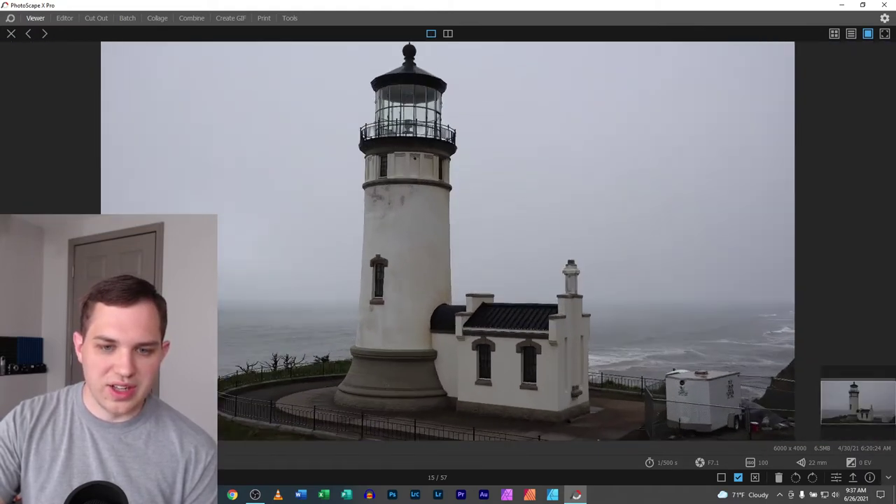
pyautogui.scroll(-3, 448, 240)
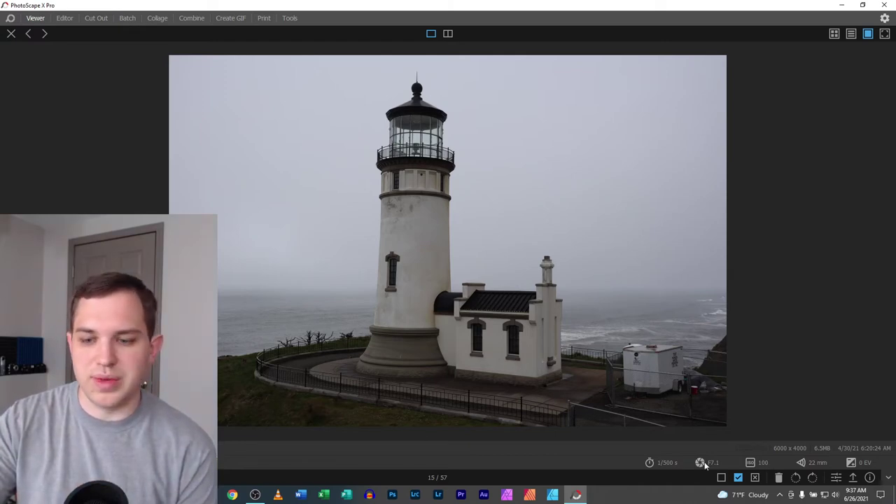
# - Look closer at the tower, attached building and fenced trailer, and fit the whole photo in view again
pyautogui.press('XF86MonBrightnessUp')
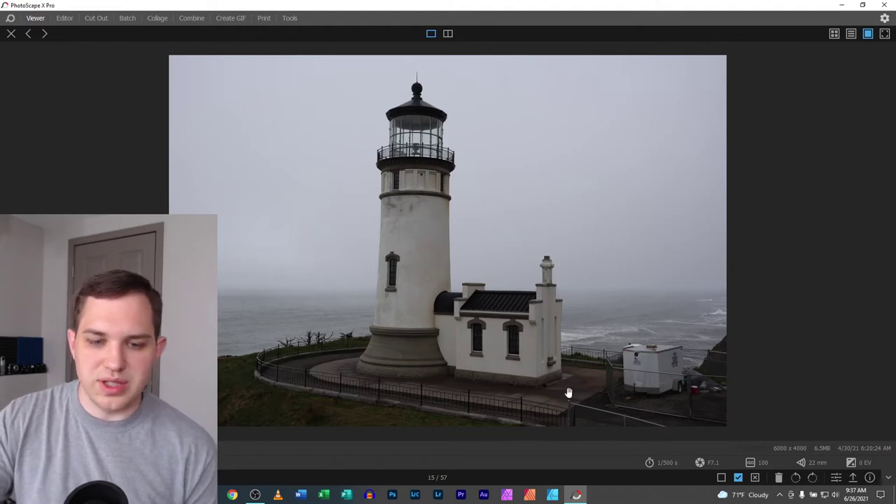
pyautogui.scroll(3, 702, 366)
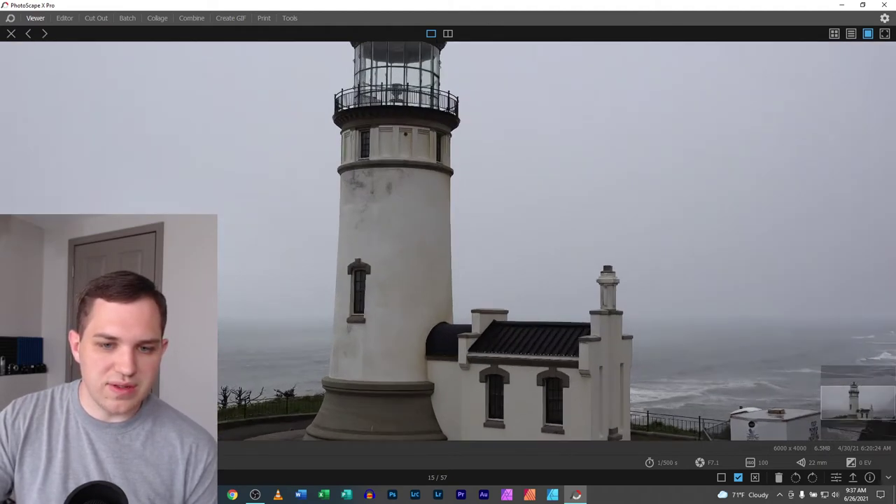
pyautogui.scroll(-2, 703, 366)
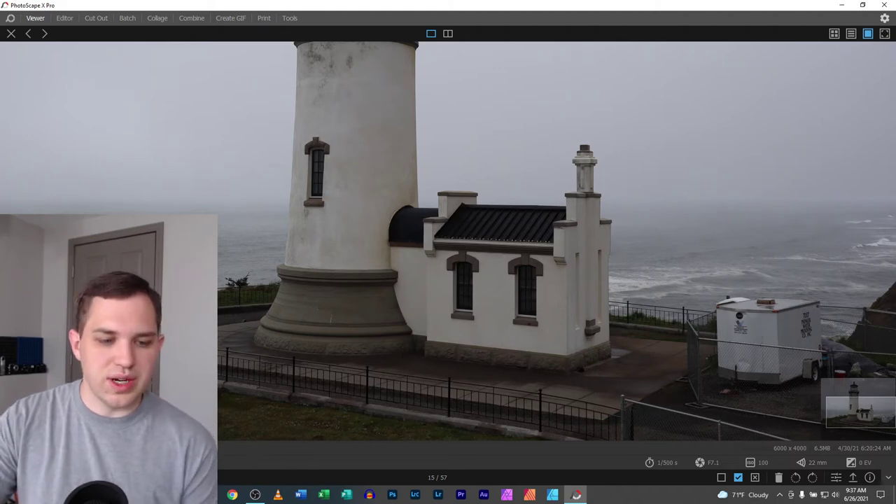
pyautogui.hotkey('ctrl', '0')
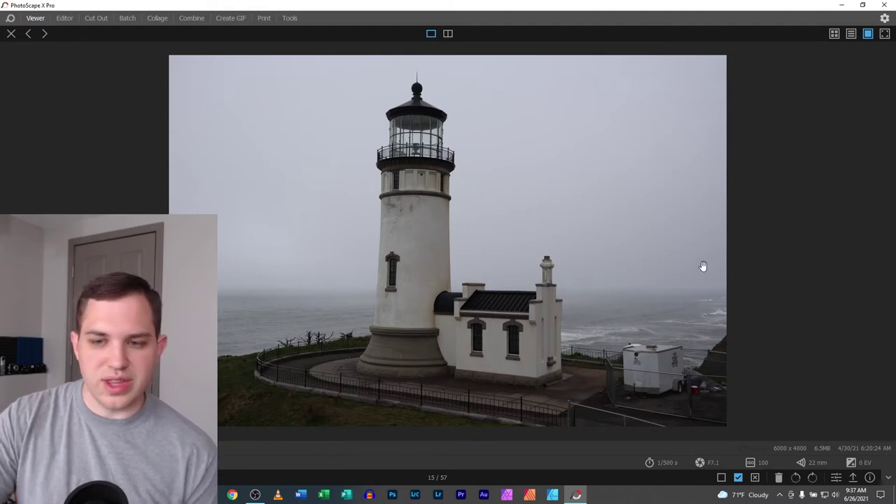
# - Browse forward to the photo of the tower's stone base beside the white wall and inspect its block joints up close
pyautogui.click(887, 259)
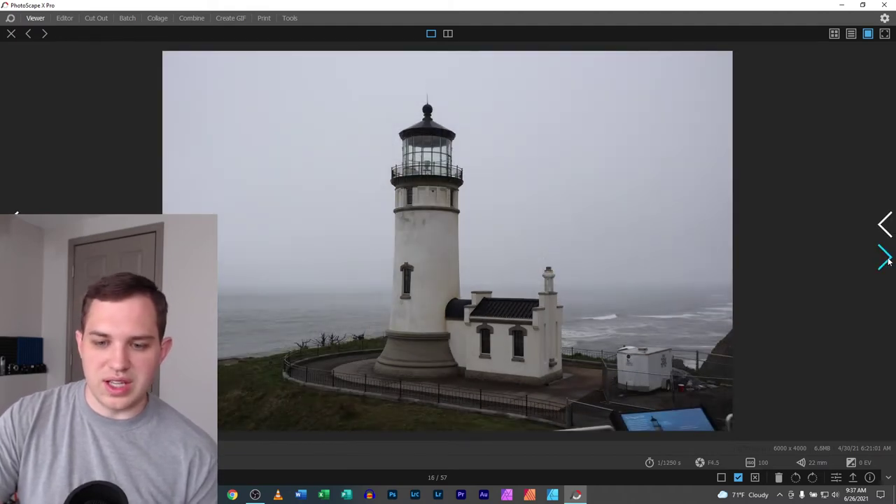
pyautogui.click(887, 259)
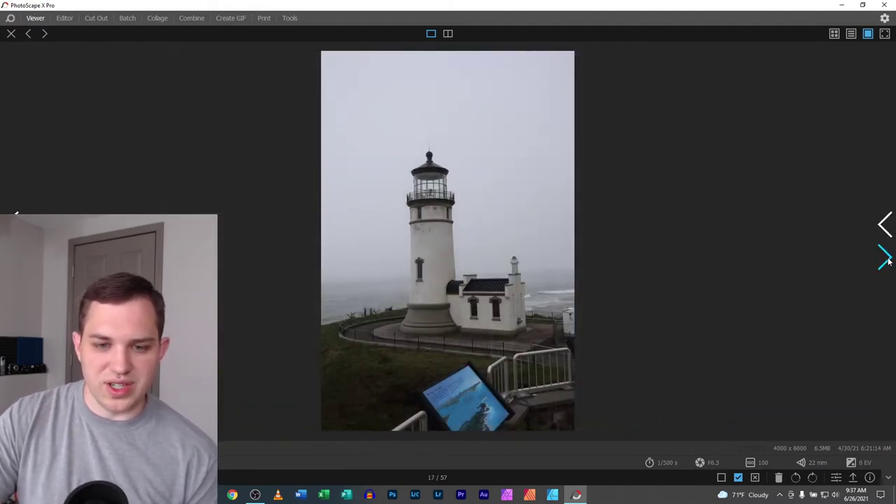
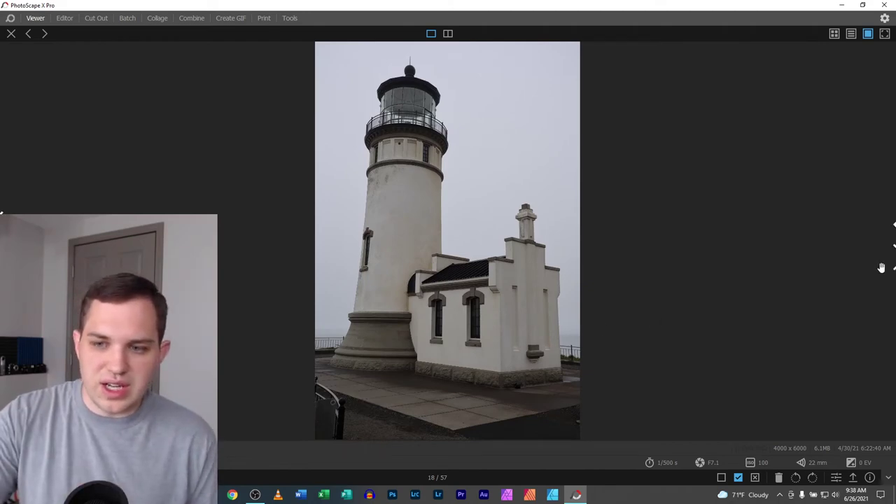
pyautogui.click(886, 259)
pyautogui.click(887, 260)
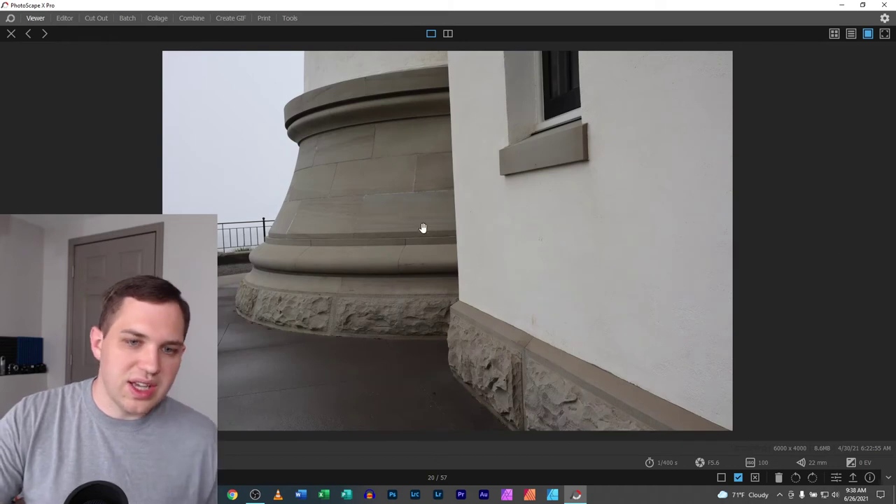
pyautogui.scroll(3, 452, 189)
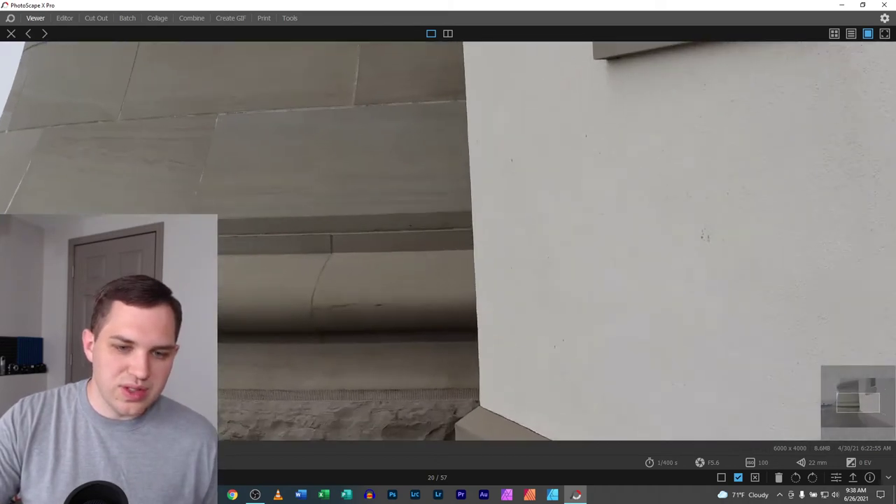
pyautogui.moveTo(166, 194); pyautogui.dragTo(397, 293)
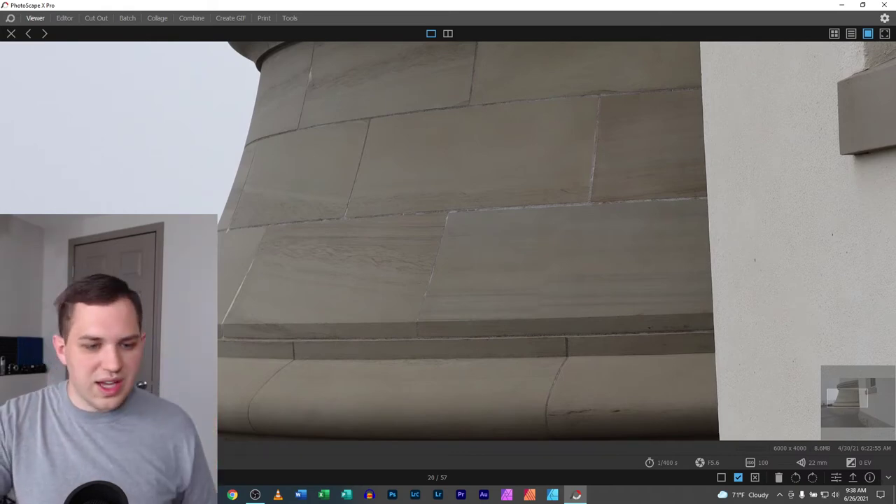
pyautogui.scroll(-3, 452, 241)
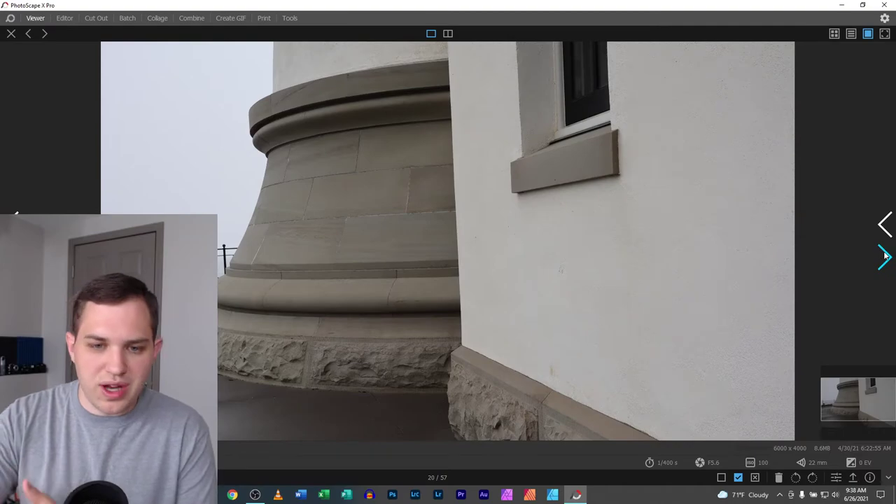
# - Browse forward past the window with the CLOSED sign to the close-up of the tower base's curved stone molding
pyautogui.click(885, 257)
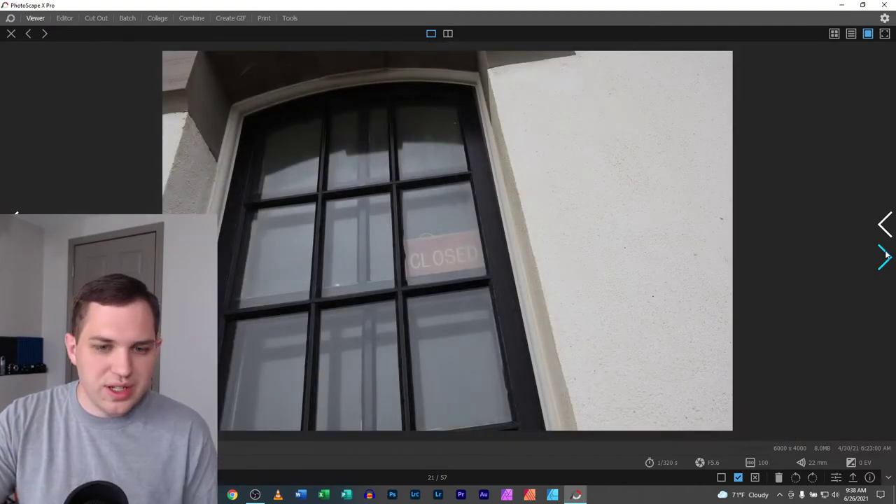
pyautogui.click(885, 256)
pyautogui.click(886, 257)
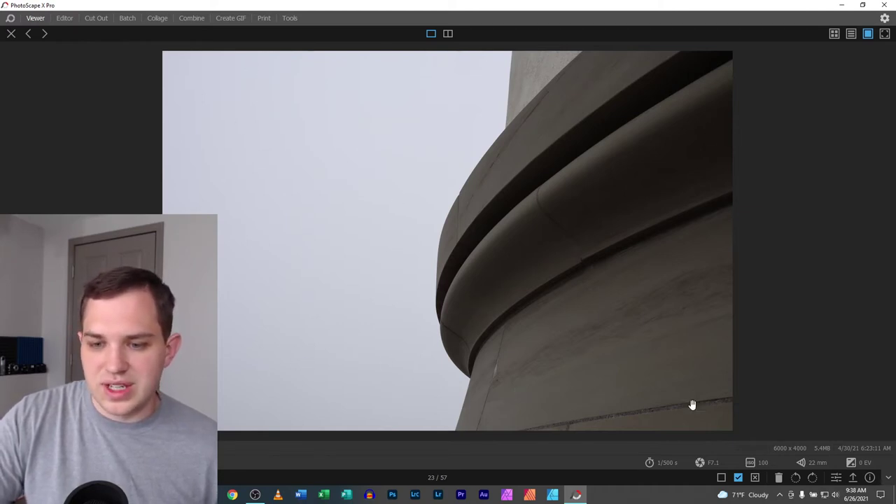
# - Browse forward to the photo of a hand against the stone wall and examine the mortar joint up close
pyautogui.moveTo(886, 252)
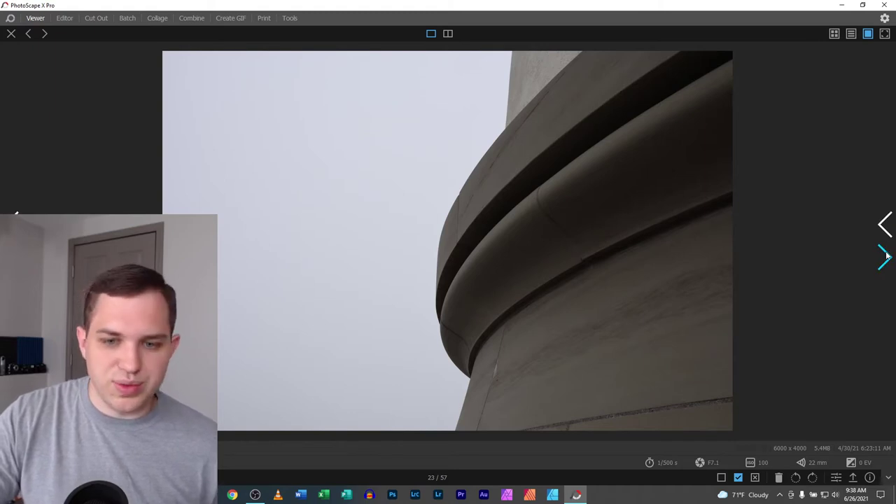
pyautogui.click(885, 256)
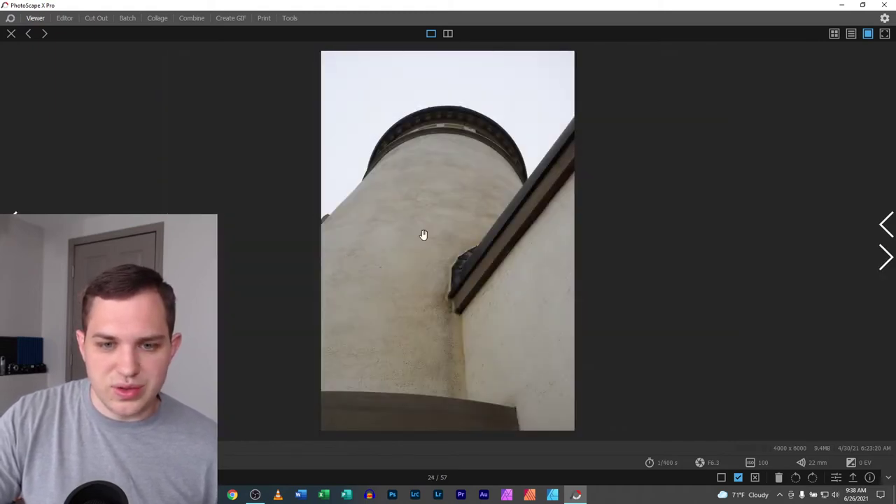
pyautogui.click(886, 256)
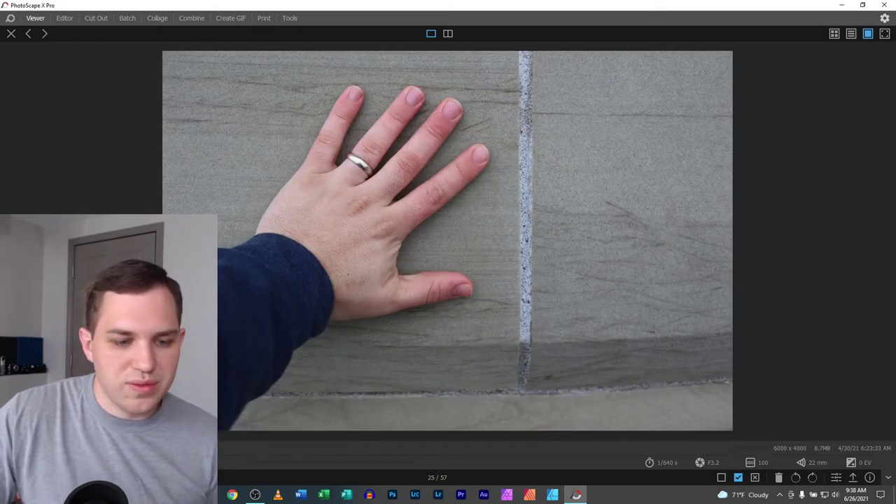
pyautogui.scroll(2, 440, 316)
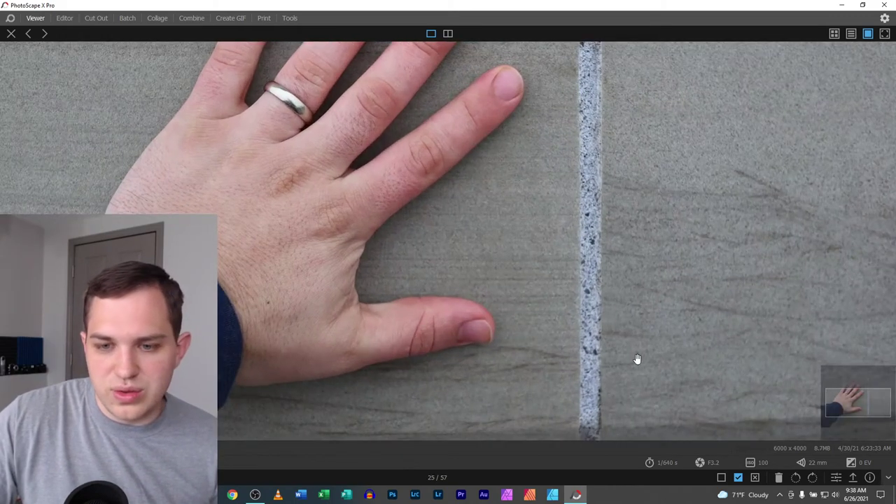
pyautogui.scroll(-2, 336, 423)
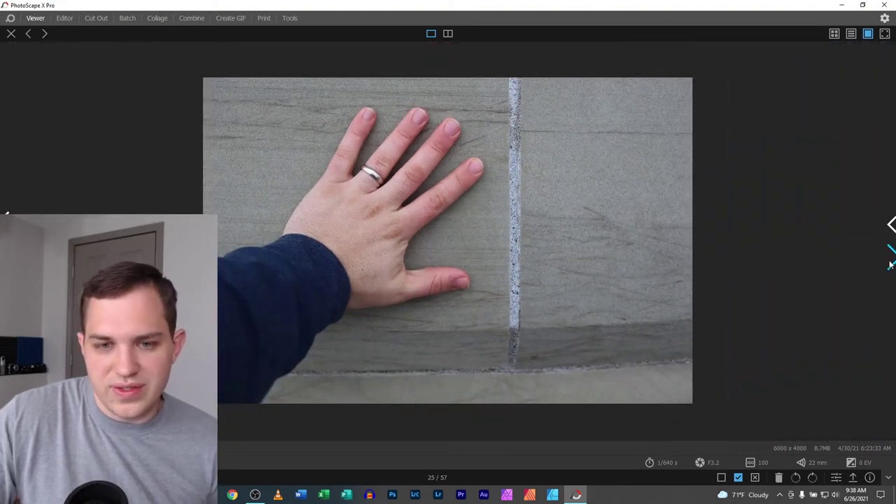
# - Examine the Corps of Engineers survey mark photo up close, and advance to the front view of the tower's stone base
pyautogui.click(887, 257)
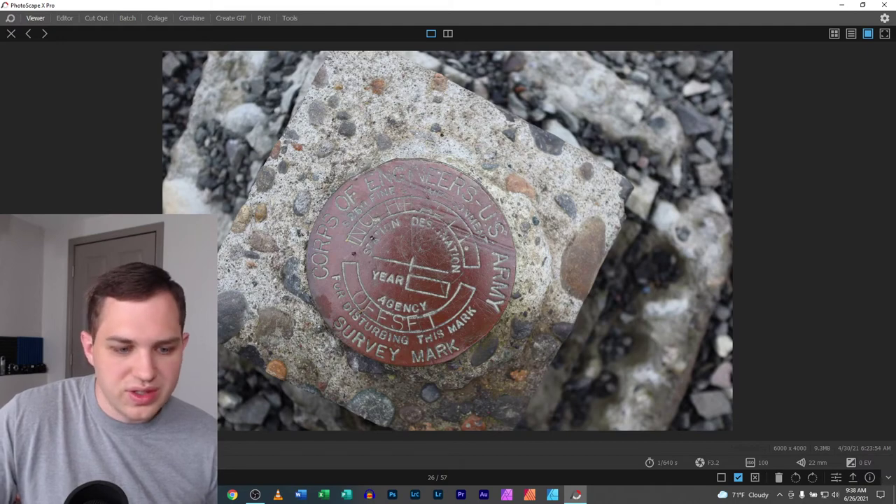
pyautogui.scroll(4, 447, 332)
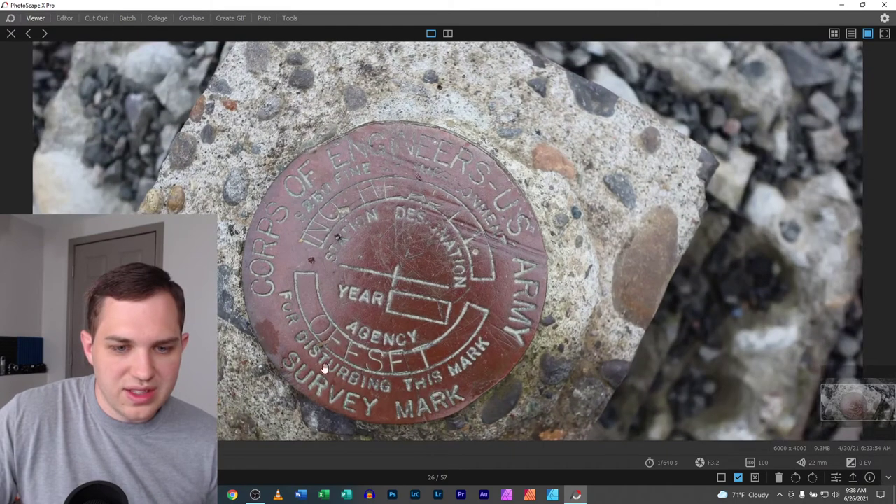
pyautogui.scroll(-5, 446, 332)
pyautogui.scroll(3, 446, 333)
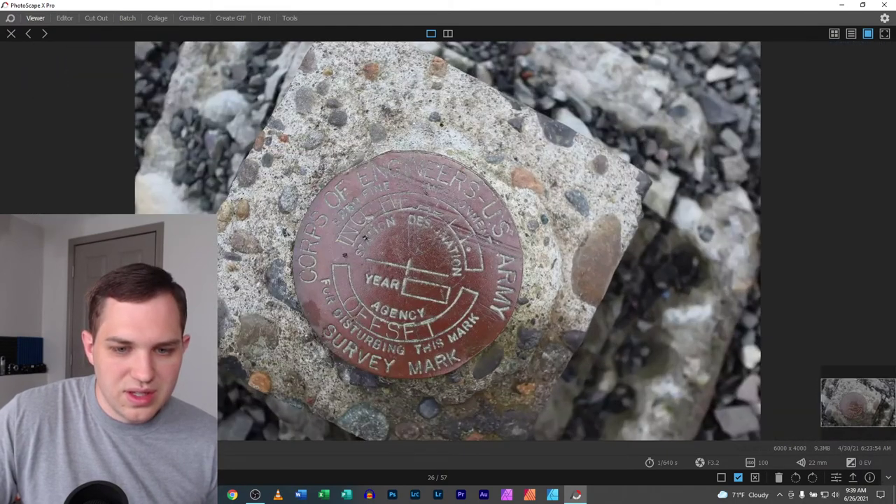
pyautogui.click(884, 253)
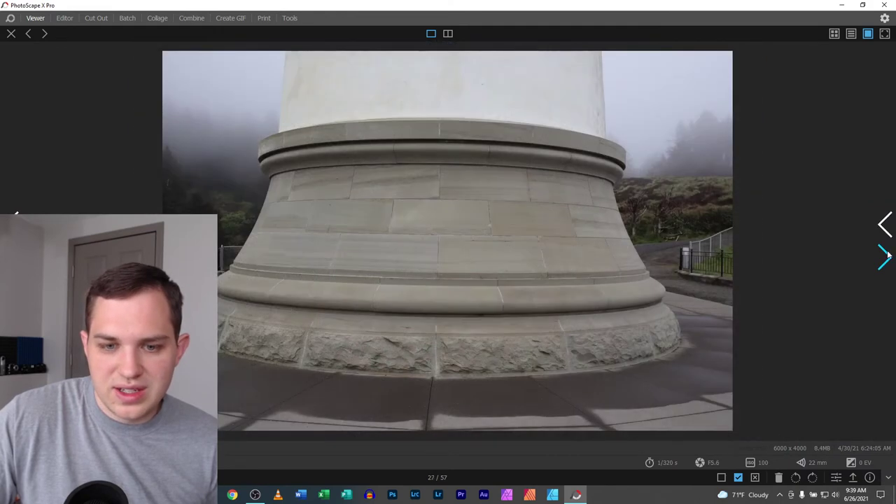
pyautogui.moveTo(885, 256)
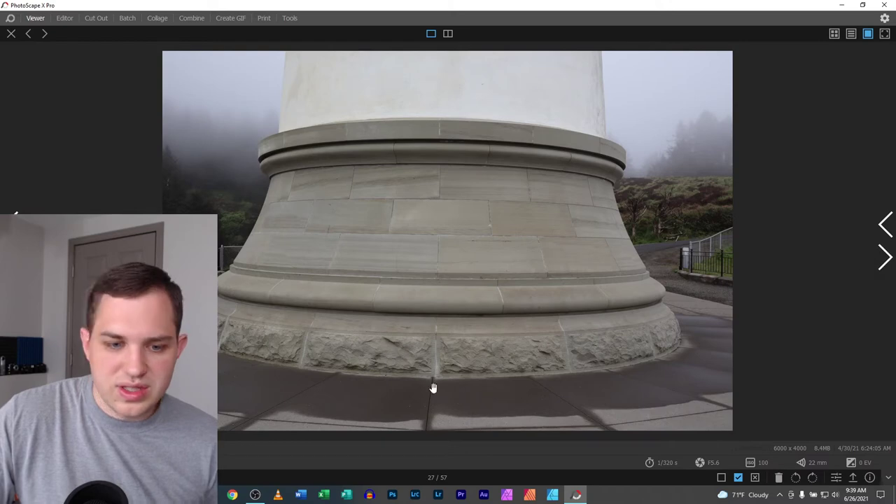
# - Open the photo of the tower's stone base in the Editor and straighten it with a value of -1.53
pyautogui.click(837, 478)
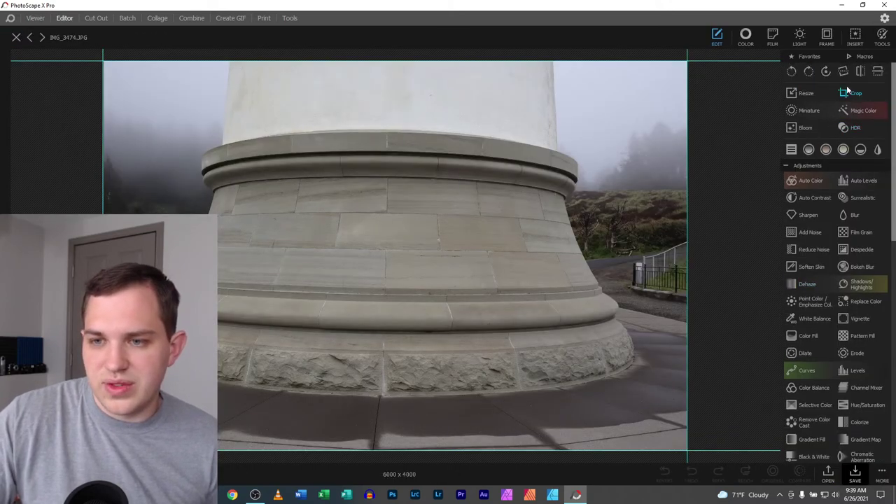
pyautogui.click(844, 73)
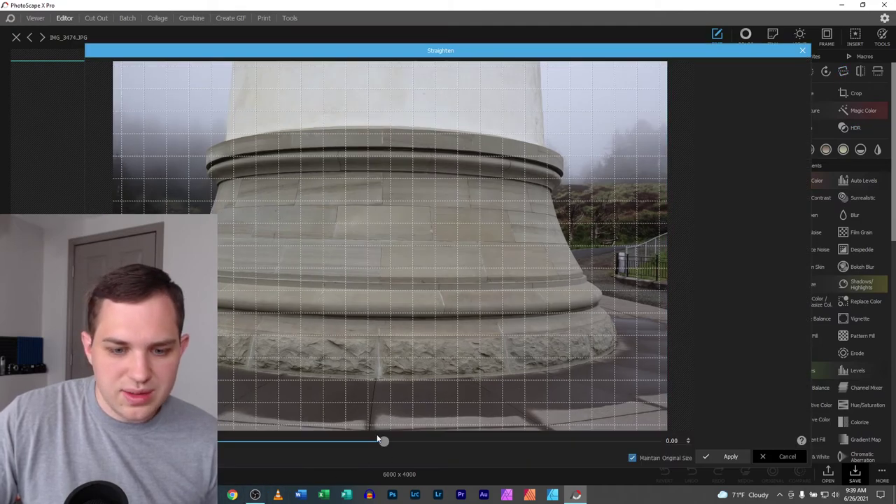
pyautogui.moveTo(350, 443)
pyautogui.mouseDown()
pyautogui.moveTo(326, 444)
pyautogui.moveTo(356, 442)
pyautogui.mouseUp()
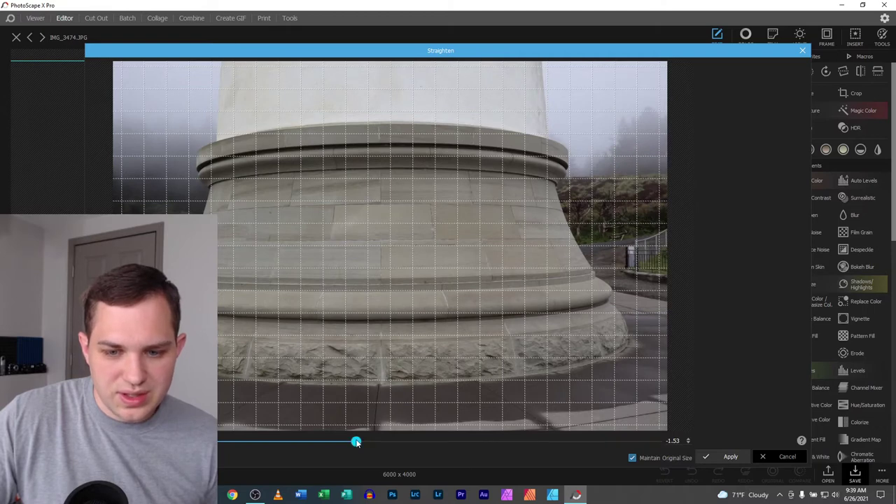
pyautogui.click(743, 461)
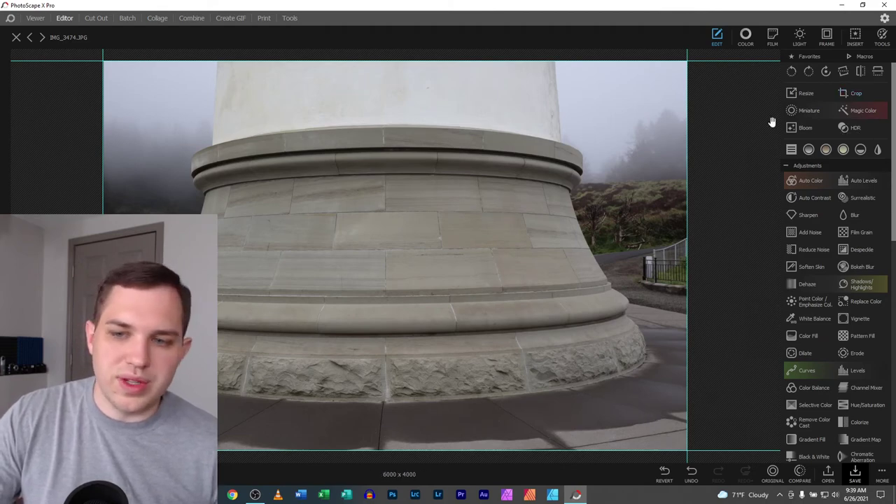
# - Crop the straightened tower base photo to 5893 x 3929 at its original aspect ratio, trimming its lower right edges
pyautogui.click(850, 93)
pyautogui.moveTo(80, 63); pyautogui.dragTo(757, 499)
pyautogui.moveTo(707, 478); pyautogui.dragTo(676, 443)
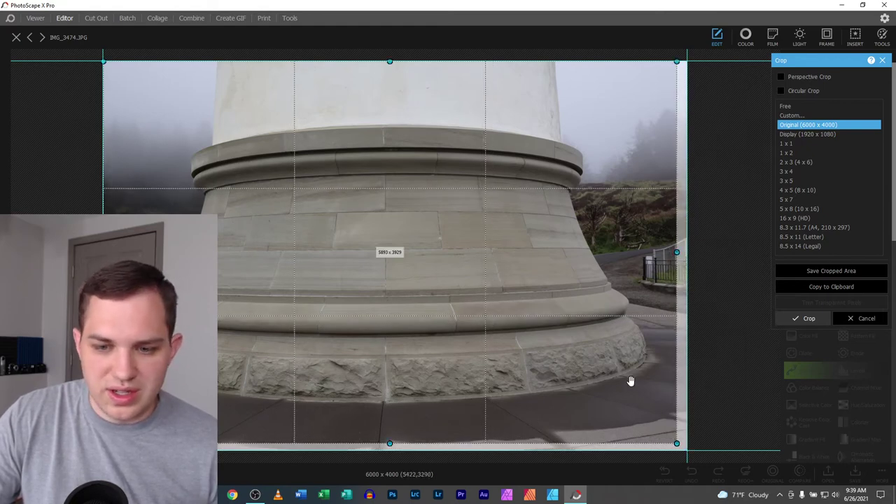
pyautogui.doubleClick(477, 376)
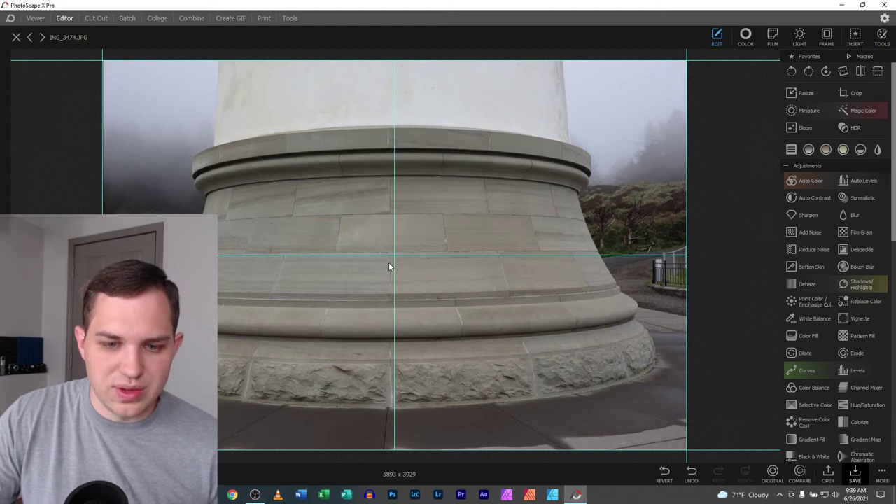
# - Crop the tower base photo slightly further to 5855 x 3904, keeping the original proportions
pyautogui.click(850, 94)
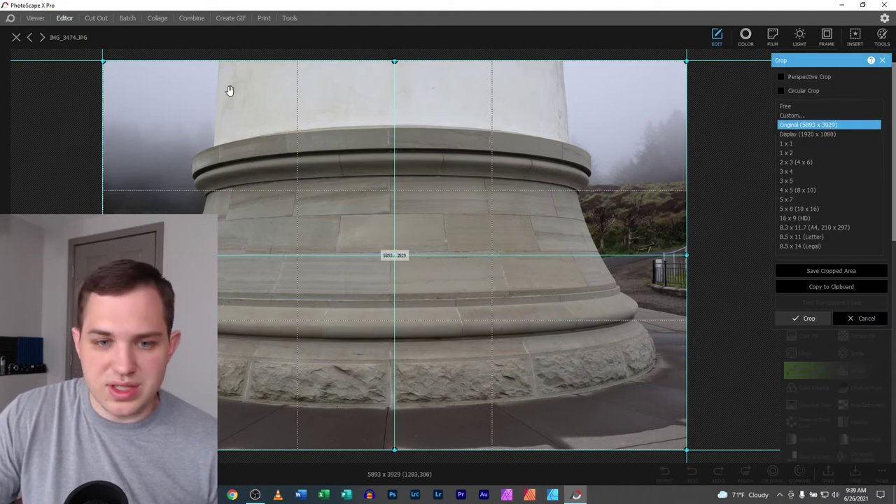
pyautogui.moveTo(686, 451); pyautogui.dragTo(683, 448)
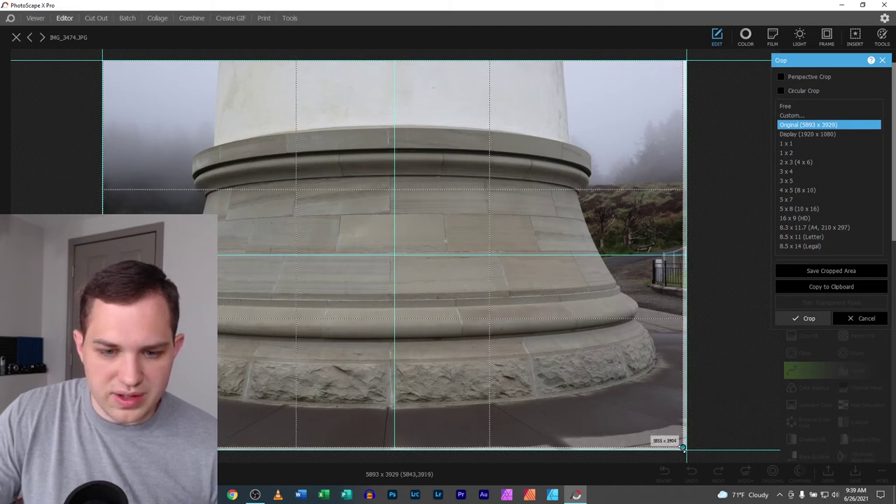
pyautogui.press('Return')
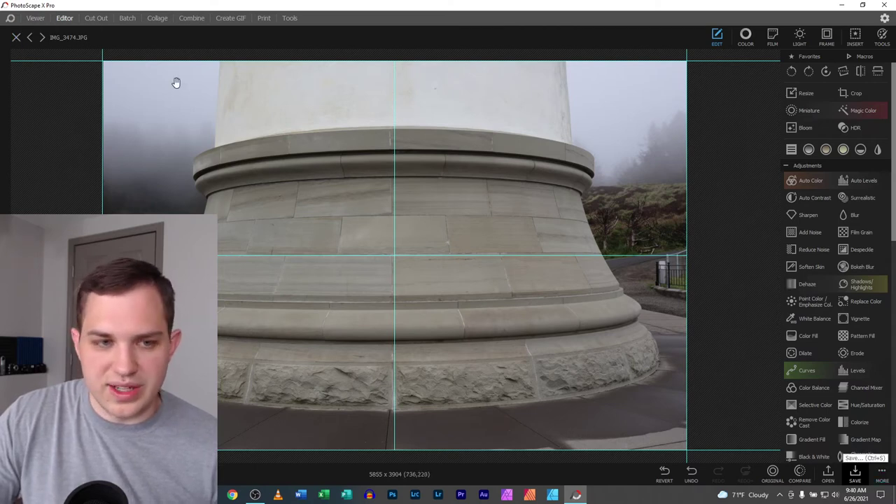
# - Close the edited tower base photo without saving and browse forward to the foggy sea cliff photo
pyautogui.click(21, 42)
pyautogui.click(447, 254)
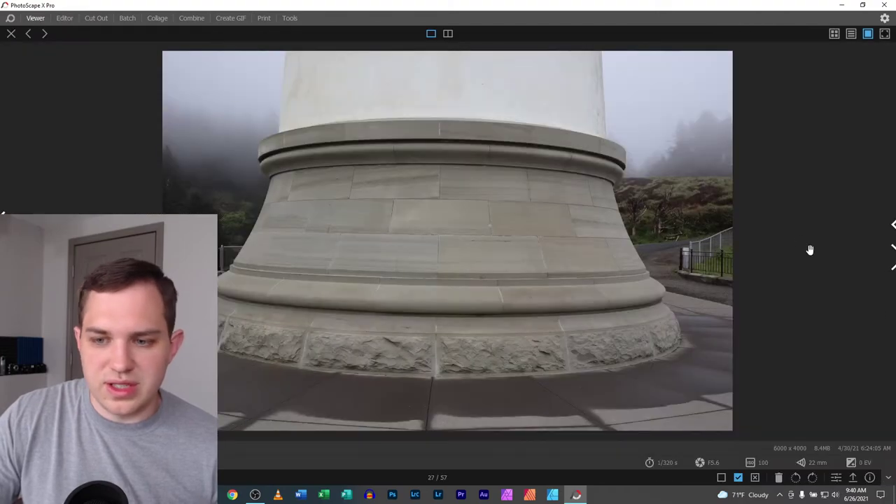
pyautogui.click(886, 260)
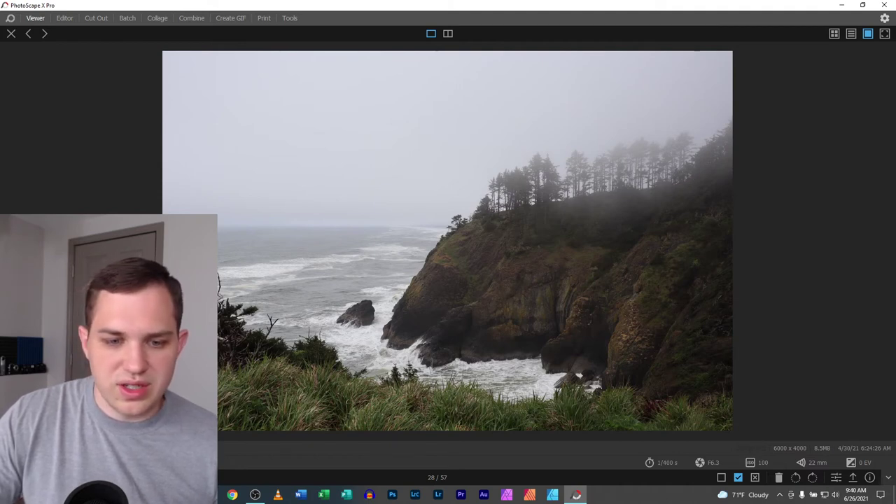
# - Open the foggy sea cliff photo in the Editor and preview the Gourmand film filter on it
pyautogui.click(837, 477)
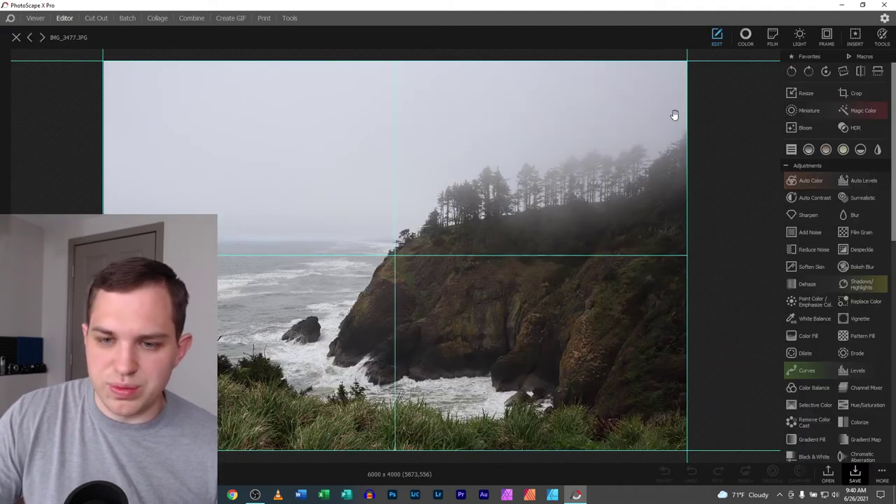
pyautogui.click(773, 36)
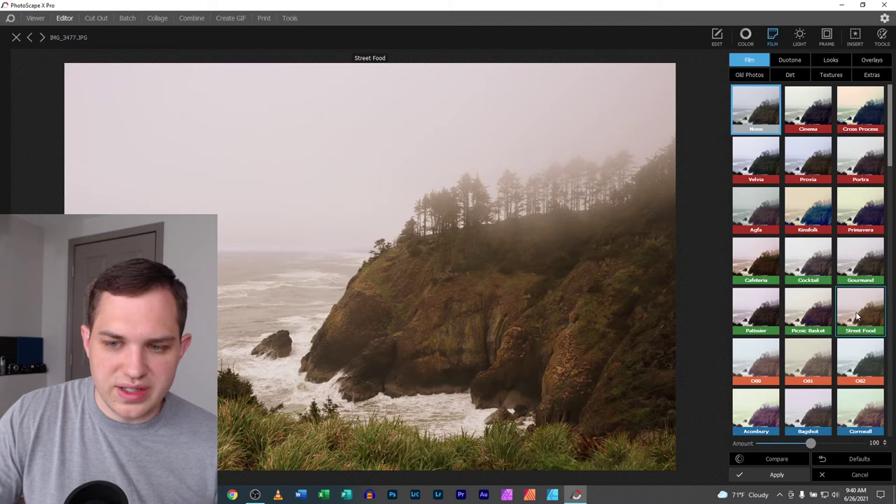
pyautogui.click(853, 265)
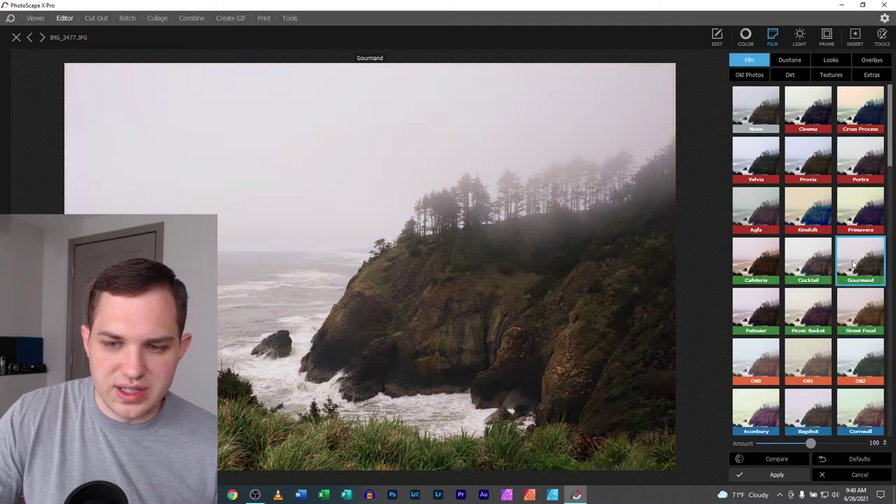
# - Compare the Gourmand filter with the original cliff photo several times, and cancel the filter
pyautogui.click(785, 459)
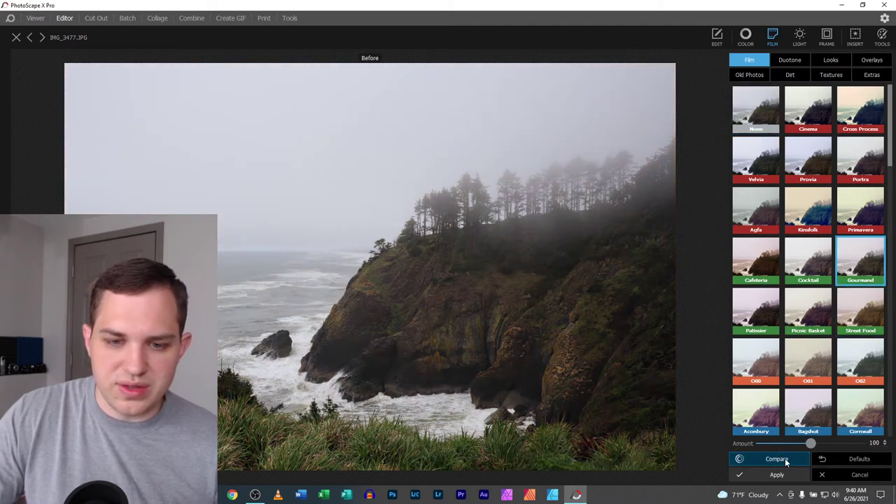
pyautogui.click(785, 458)
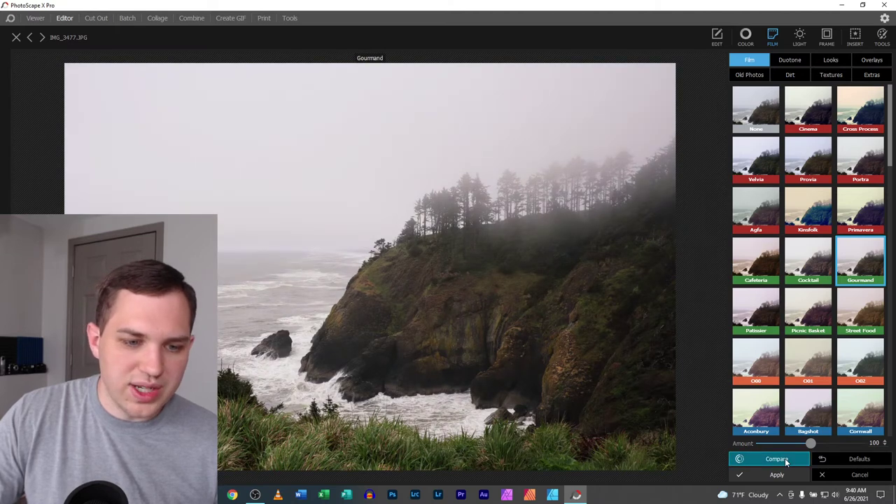
pyautogui.click(785, 458)
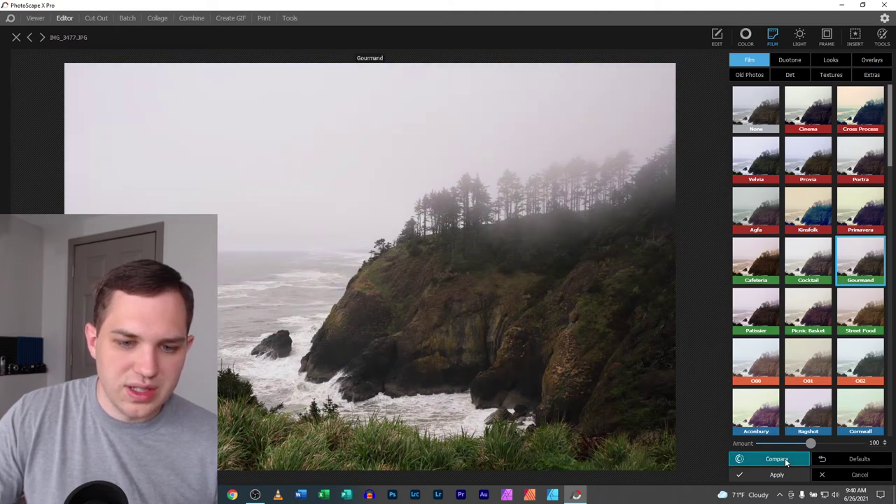
pyautogui.click(785, 458)
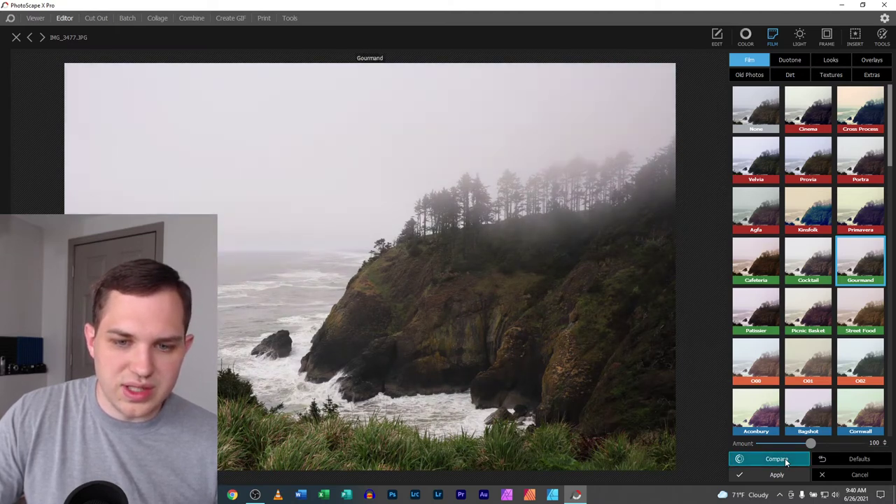
pyautogui.click(784, 459)
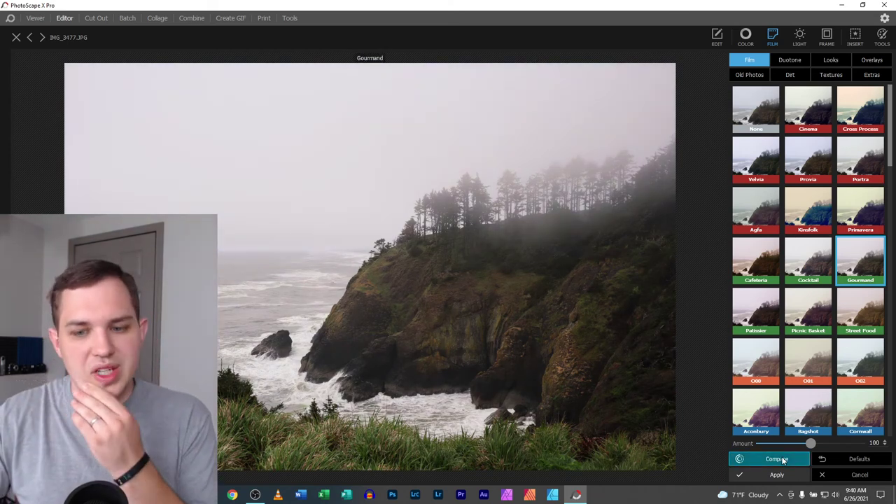
pyautogui.click(784, 460)
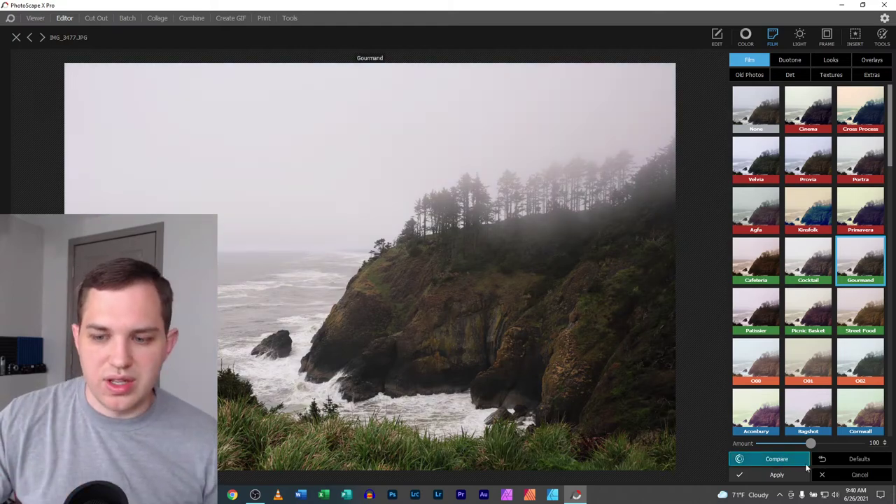
pyautogui.click(861, 476)
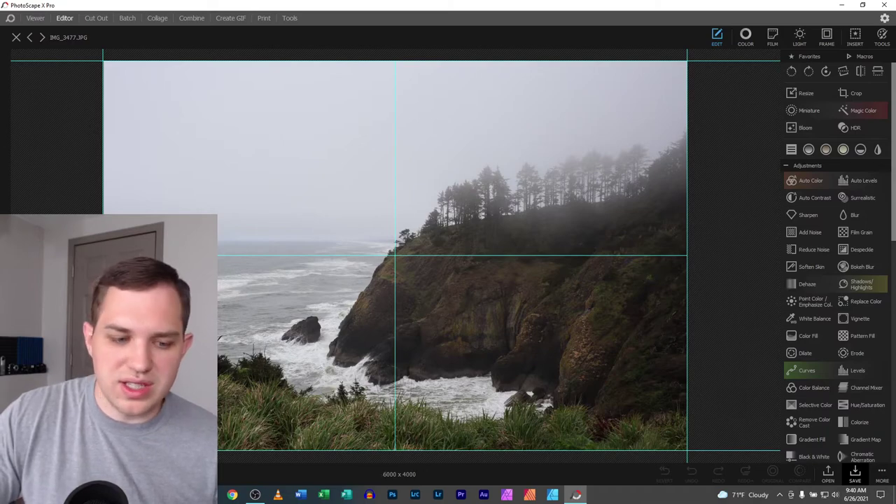
# - Examine the foggy trees on the cliff up close and close the photo to return to the Viewer
pyautogui.hotkey('ctrl', '=')
pyautogui.moveTo(614, 206); pyautogui.dragTo(408, 281)
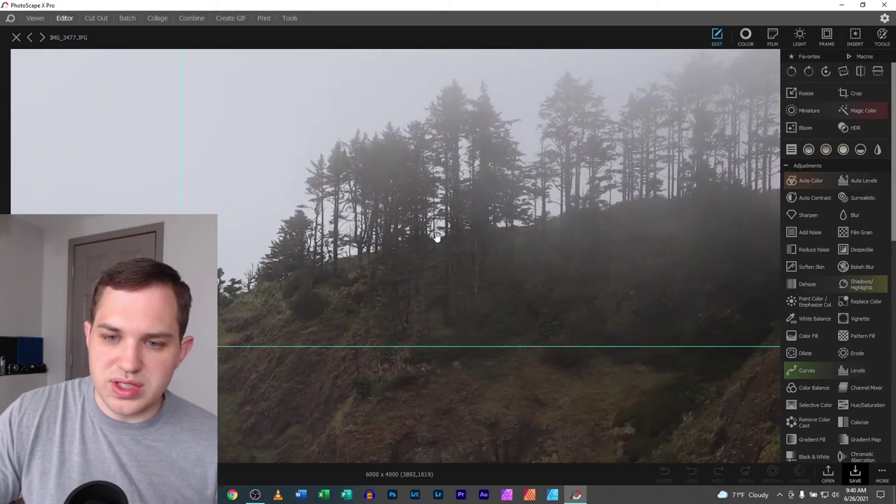
pyautogui.hotkey('ctrl', '-')
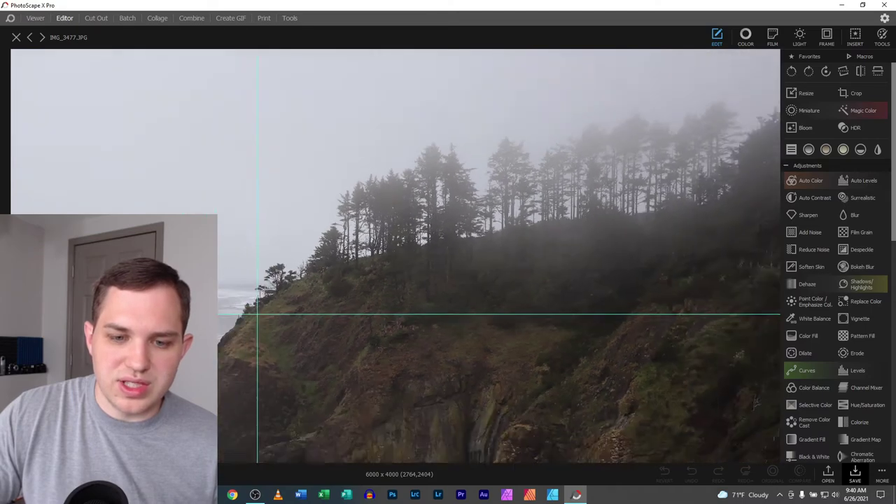
pyautogui.click(13, 38)
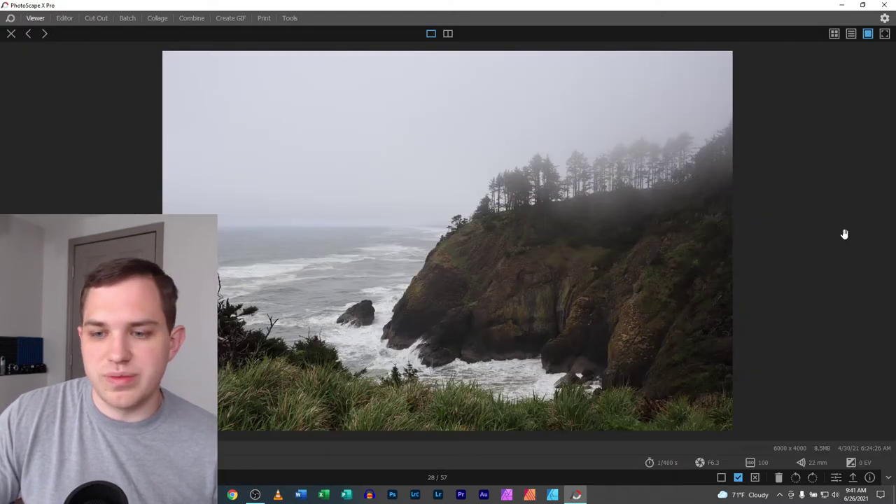
# - Browse forward past the entrance door photo to the two-window facade, and return to the entrance door photo
pyautogui.click(885, 257)
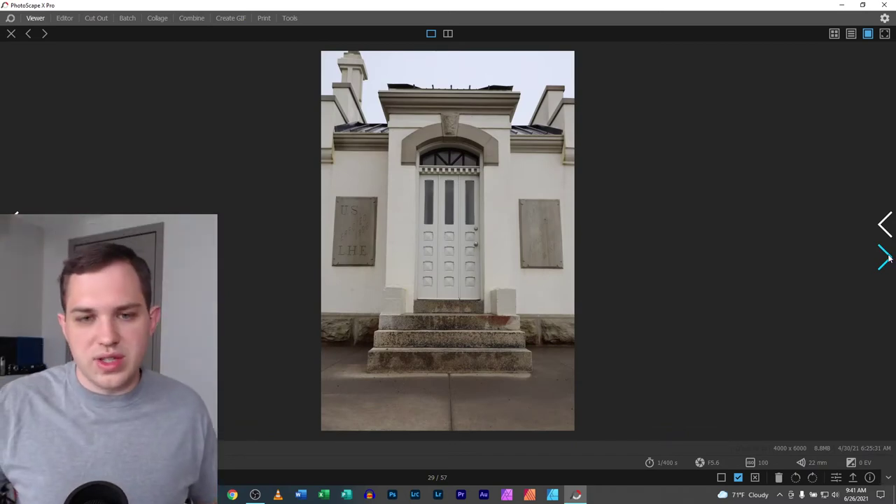
pyautogui.click(888, 258)
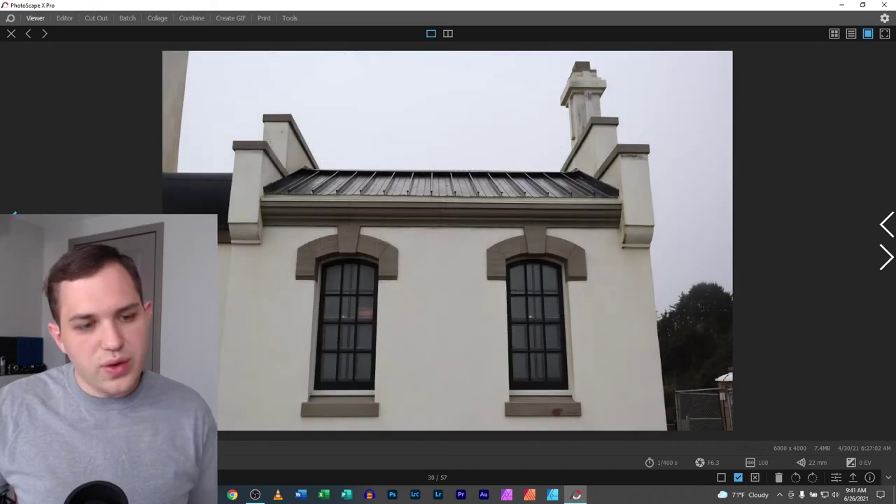
pyautogui.press('Left')
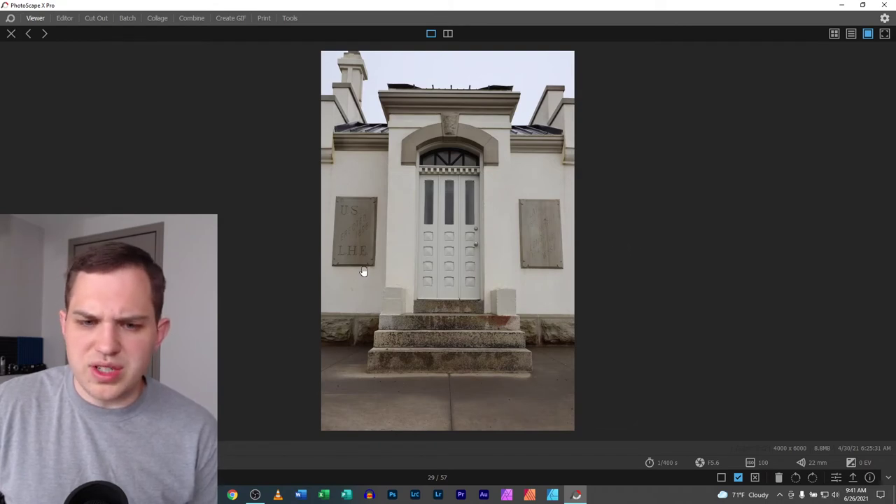
# - Inspect the door, carved stone plaques, keystone and cornice of the entrance photo up close, ending on the whole photo
pyautogui.hotkey('ctrl', '+')
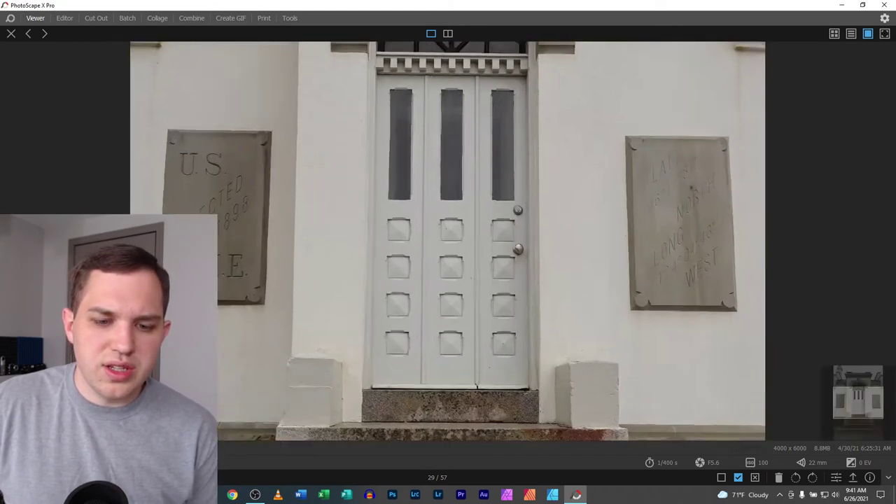
pyautogui.hotkey('ctrl', '-')
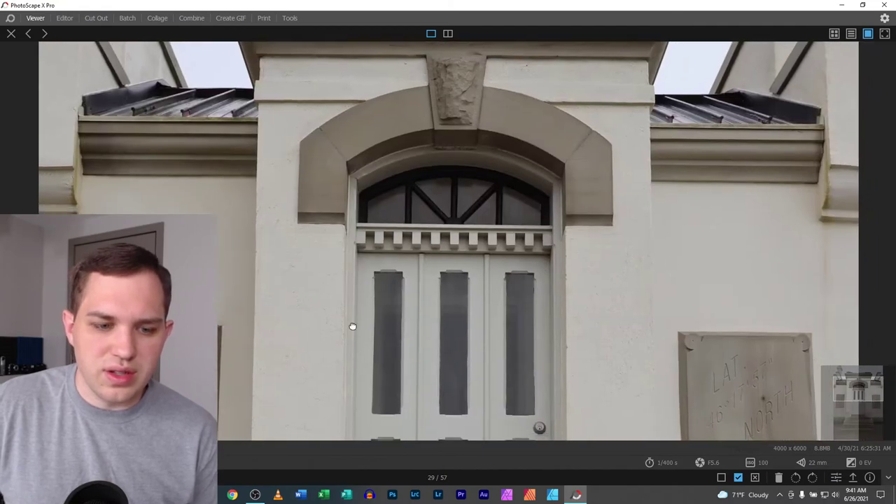
pyautogui.hotkey('ctrl', '+')
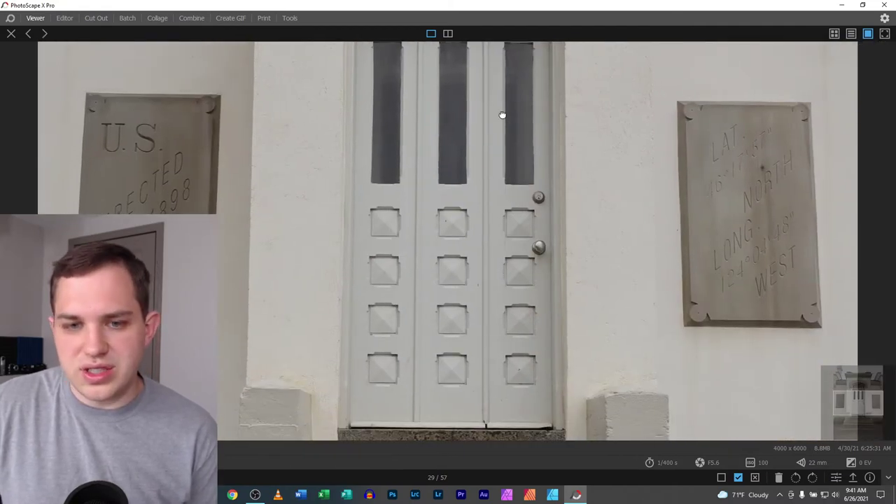
pyautogui.moveTo(503, 113); pyautogui.dragTo(516, 434)
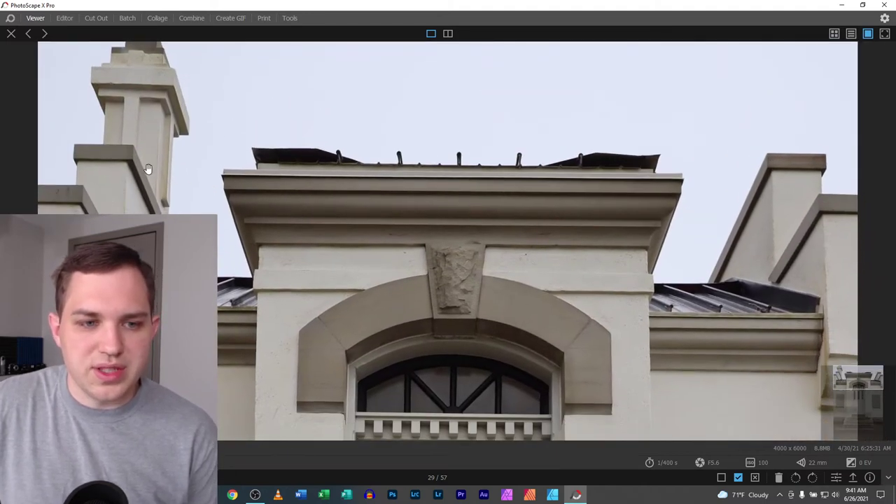
pyautogui.hotkey('ctrl', '0')
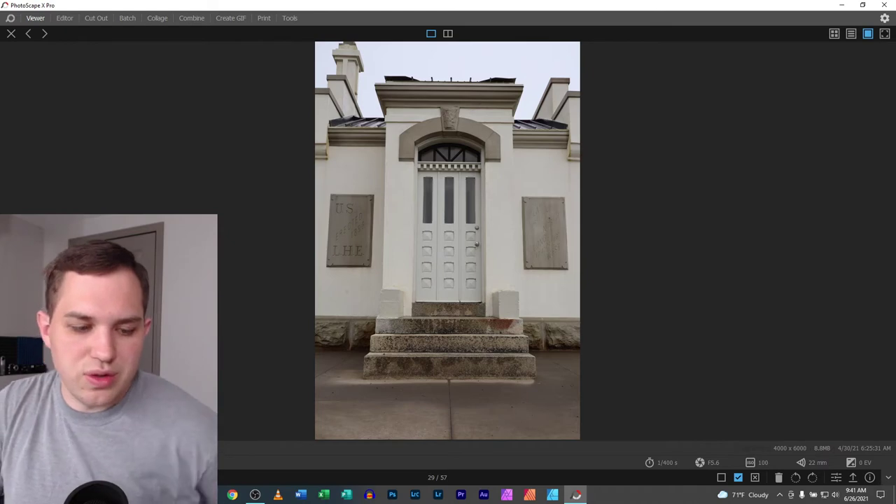
# - Browse forward to the facade photo with two arched windows and inspect the right window and its sill up close
pyautogui.moveTo(887, 263)
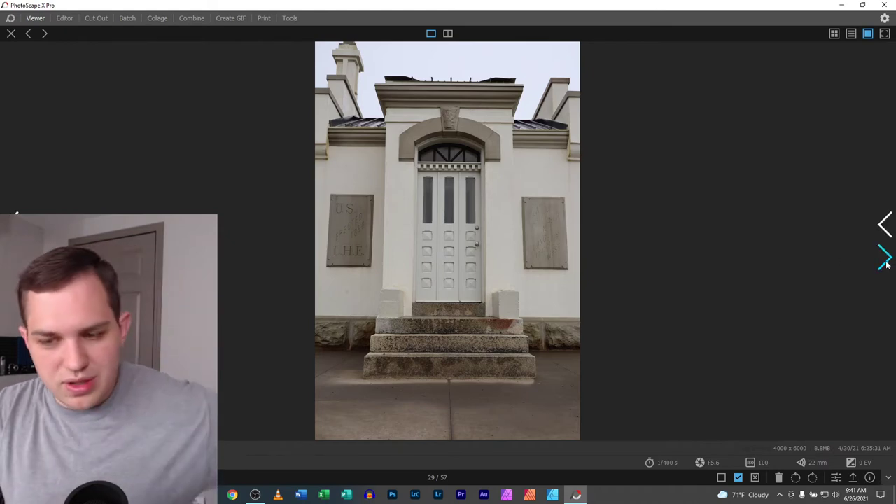
pyautogui.click(885, 259)
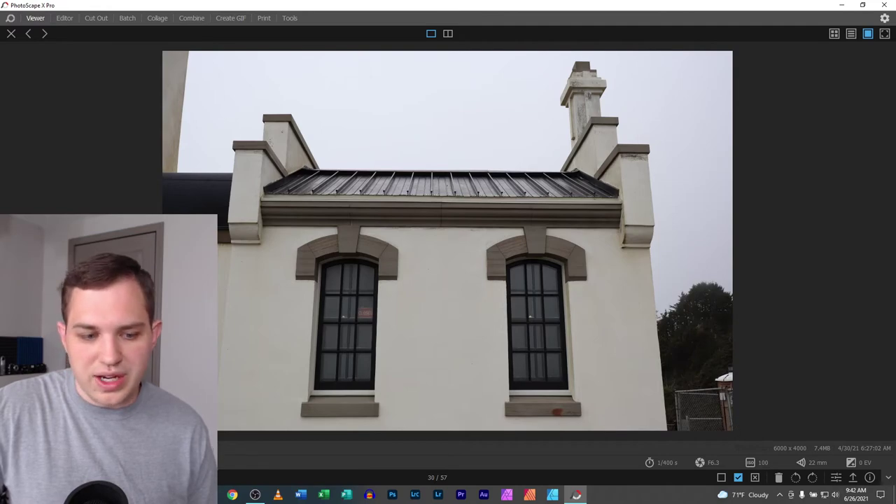
pyautogui.hotkey('ctrl', '+')
pyautogui.moveTo(881, 409); pyautogui.dragTo(889, 435)
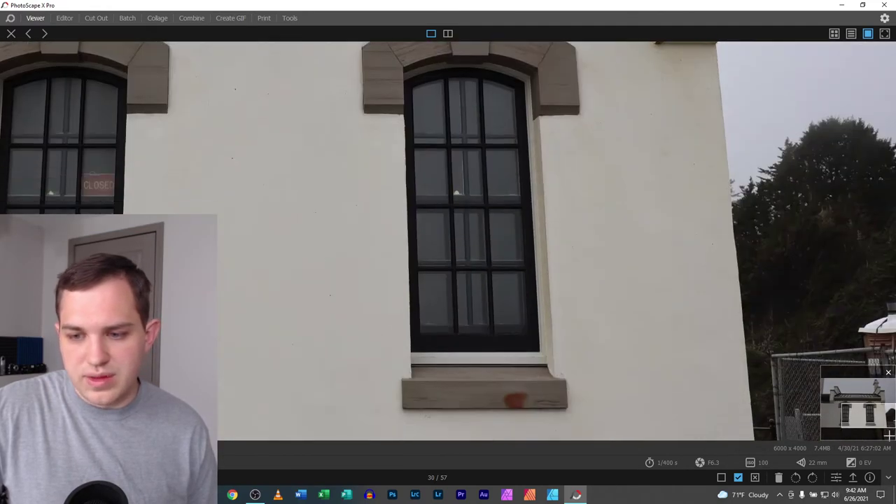
# - Fit the facade photo to the view and browse forward past the stone tower base and ocean photos to the lighthouse photo
pyautogui.moveTo(848, 368)
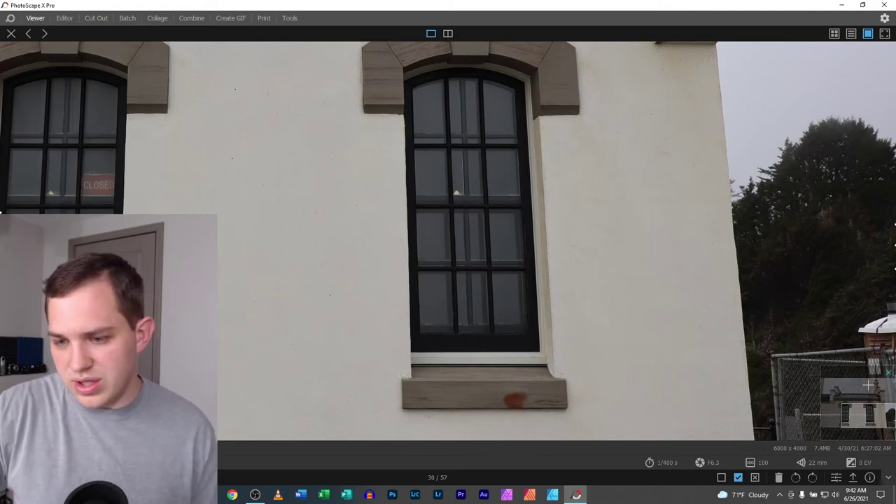
pyautogui.hotkey('ctrl', '0')
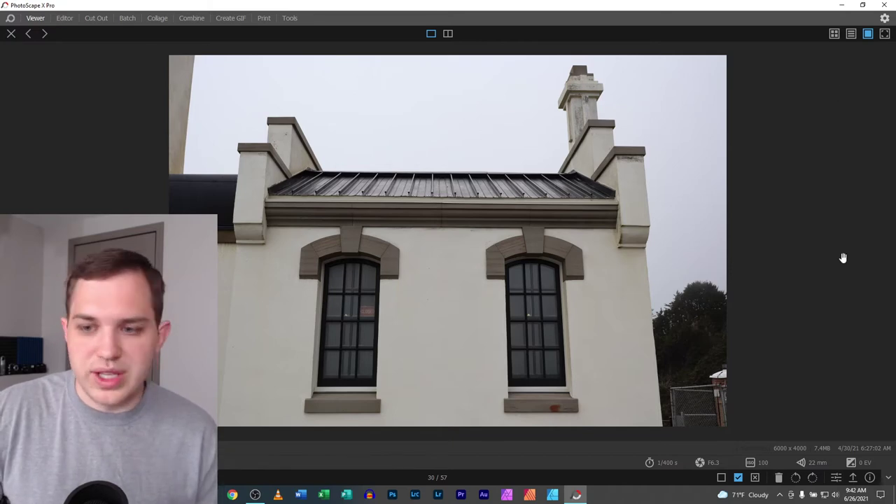
pyautogui.click(884, 258)
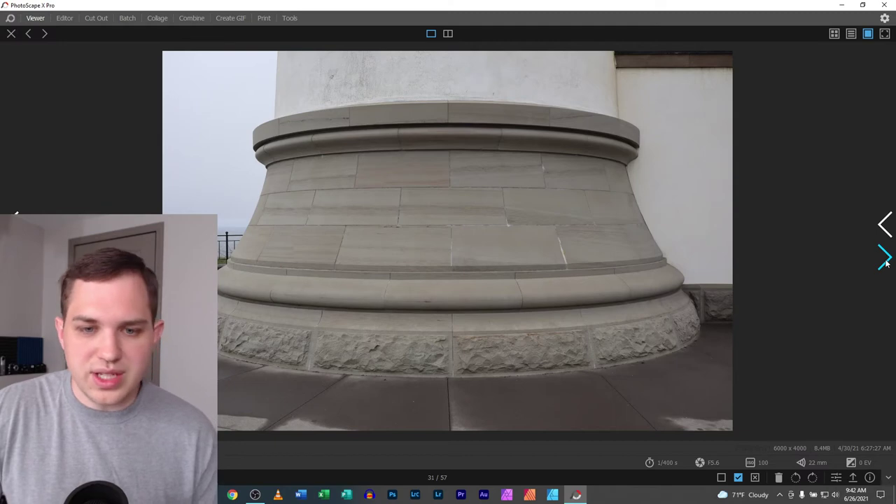
pyautogui.click(885, 258)
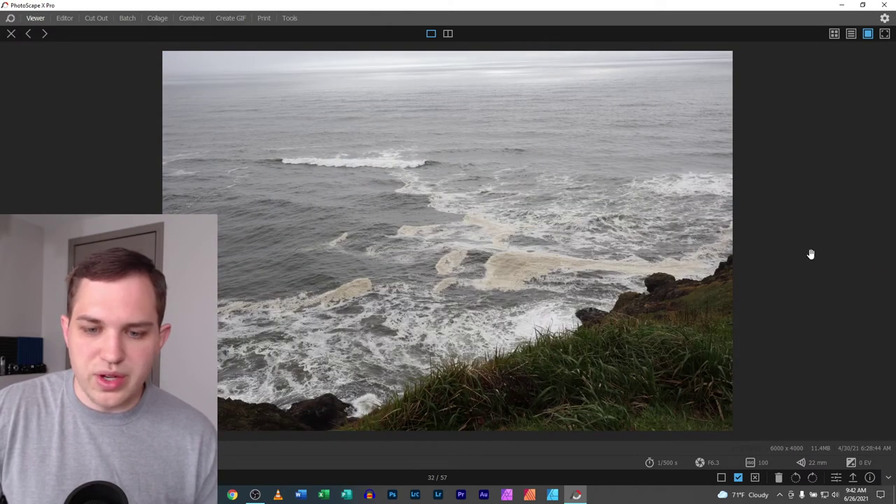
pyautogui.click(886, 259)
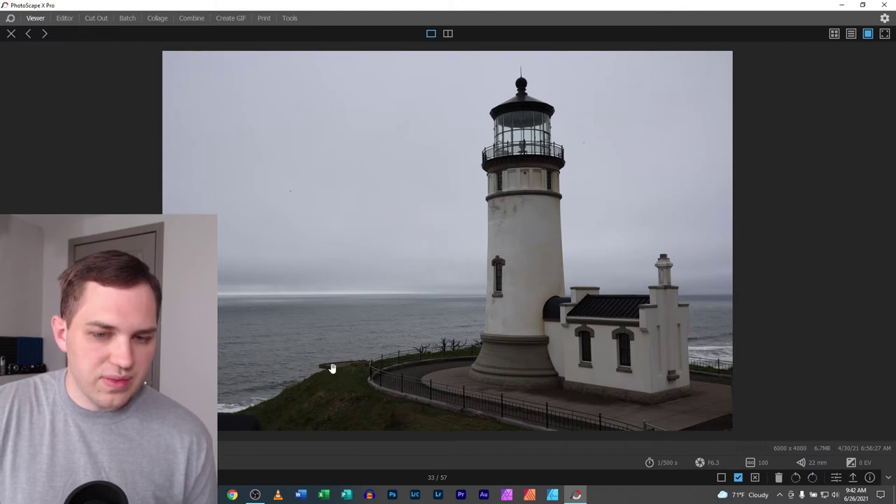
# - Open the lighthouse photo in the Editor and preview the film filters without applying one
pyautogui.click(836, 478)
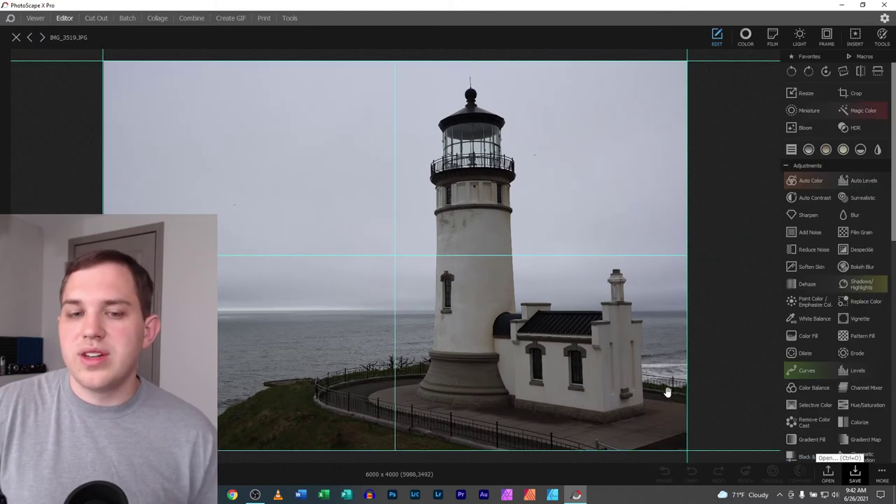
pyautogui.click(772, 35)
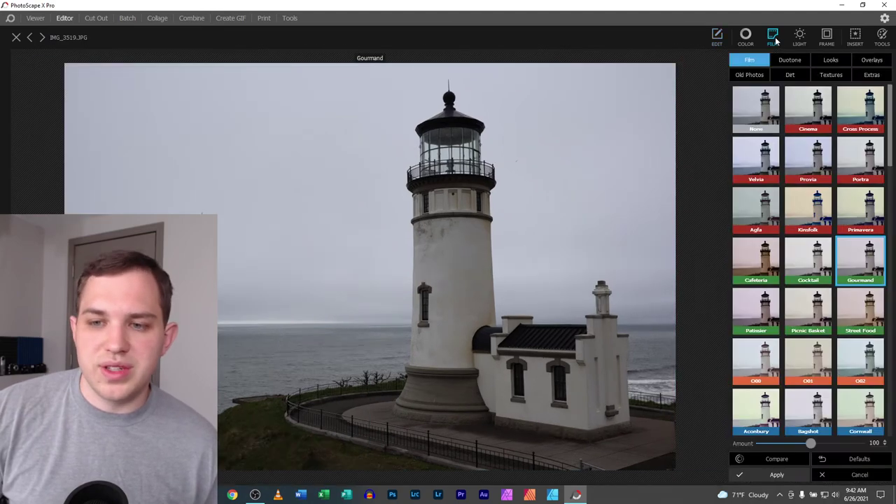
pyautogui.click(812, 110)
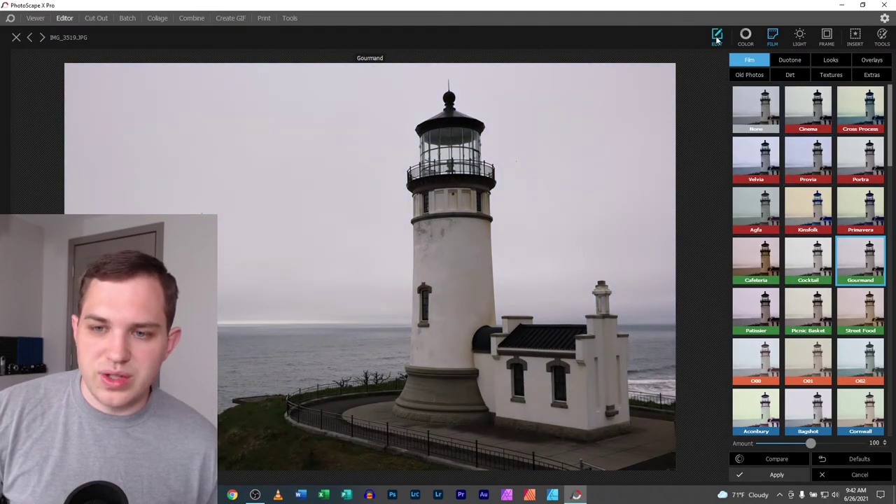
pyautogui.click(717, 36)
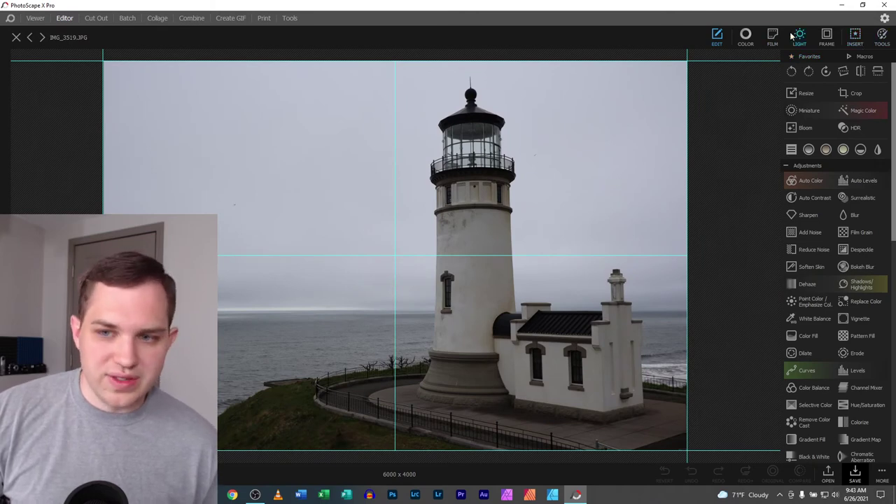
# - Look through the light effect categories and add light 001 from the Lights set to the lighthouse photo
pyautogui.click(801, 36)
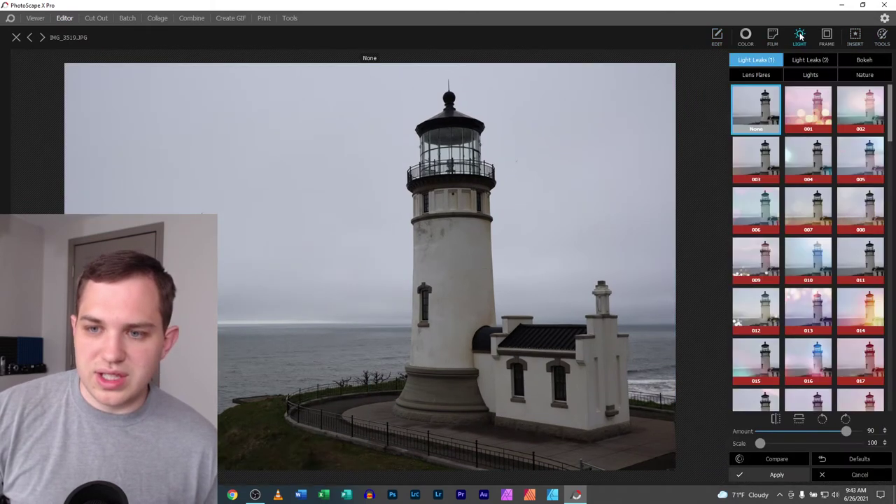
pyautogui.click(810, 60)
pyautogui.click(860, 61)
pyautogui.click(863, 75)
pyautogui.click(812, 74)
pyautogui.click(771, 74)
pyautogui.click(809, 75)
pyautogui.click(816, 94)
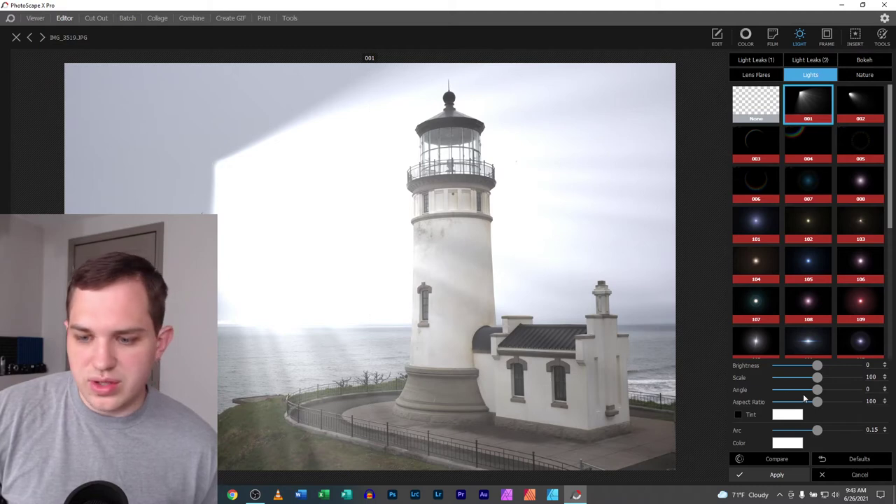
# - Shape the light into a beam shining from the lantern room, with angle 144 and aspect ratio 1000
pyautogui.moveTo(818, 391); pyautogui.dragTo(857, 403)
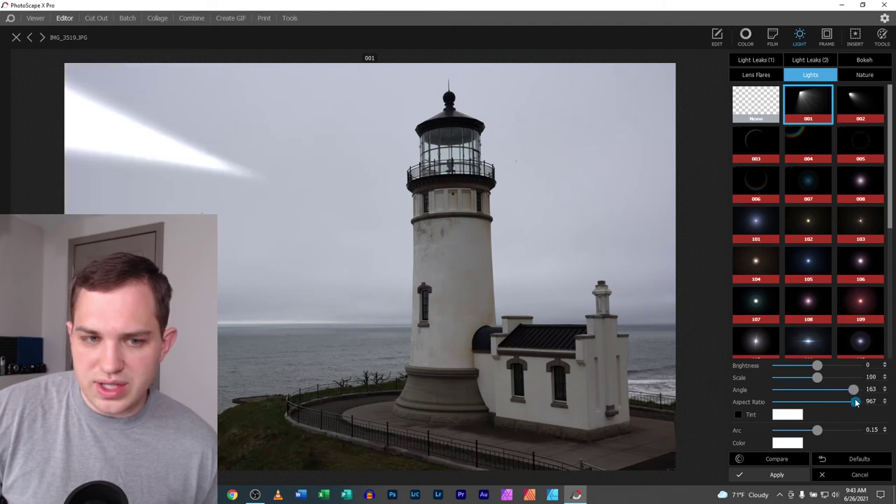
pyautogui.moveTo(300, 223); pyautogui.dragTo(527, 218)
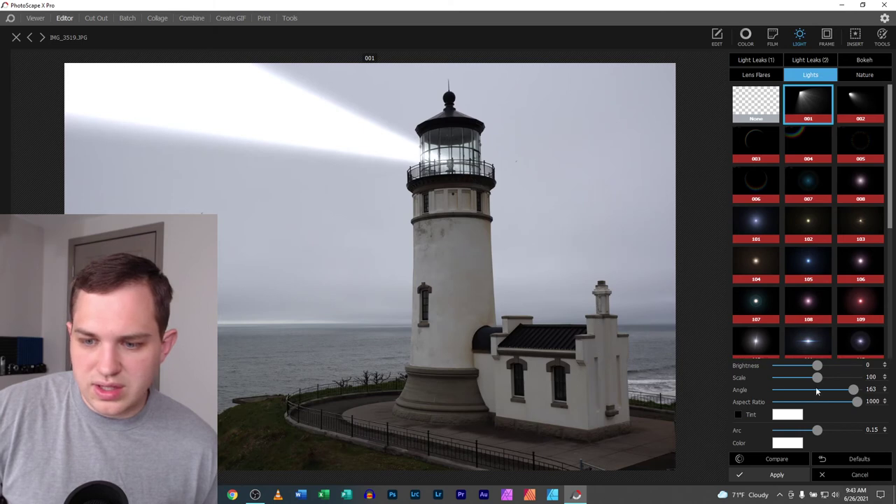
pyautogui.moveTo(832, 392); pyautogui.dragTo(850, 390)
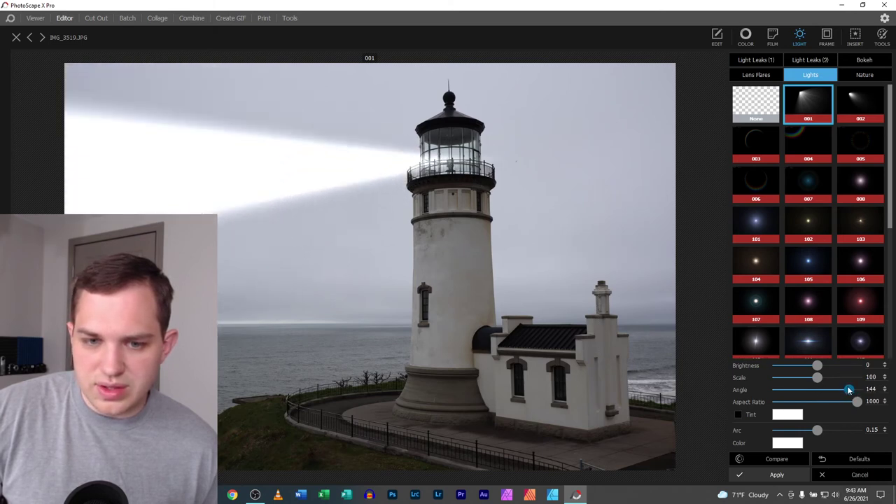
pyautogui.moveTo(444, 160)
pyautogui.mouseDown()
pyautogui.moveTo(368, 173)
pyautogui.moveTo(413, 179)
pyautogui.moveTo(435, 165)
pyautogui.mouseUp()
pyautogui.click(319, 344)
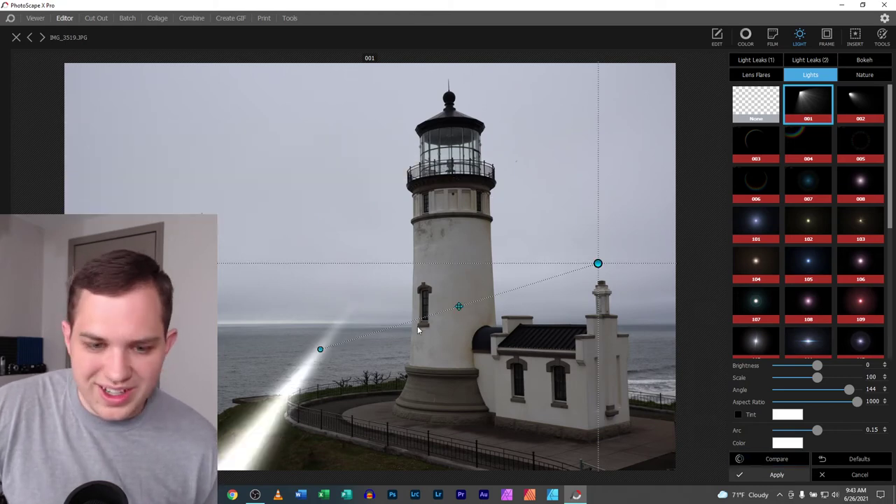
pyautogui.moveTo(320, 350); pyautogui.dragTo(439, 166)
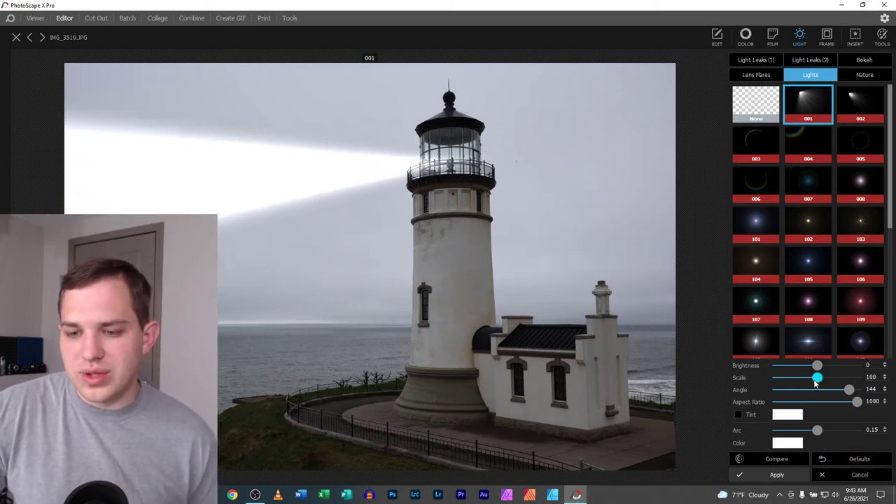
# - Set the light beam's brightness to -29, tint it orange (#ffff9900) and apply the effect
pyautogui.moveTo(818, 365)
pyautogui.mouseDown()
pyautogui.moveTo(775, 366)
pyautogui.moveTo(832, 365)
pyautogui.moveTo(805, 365)
pyautogui.mouseUp()
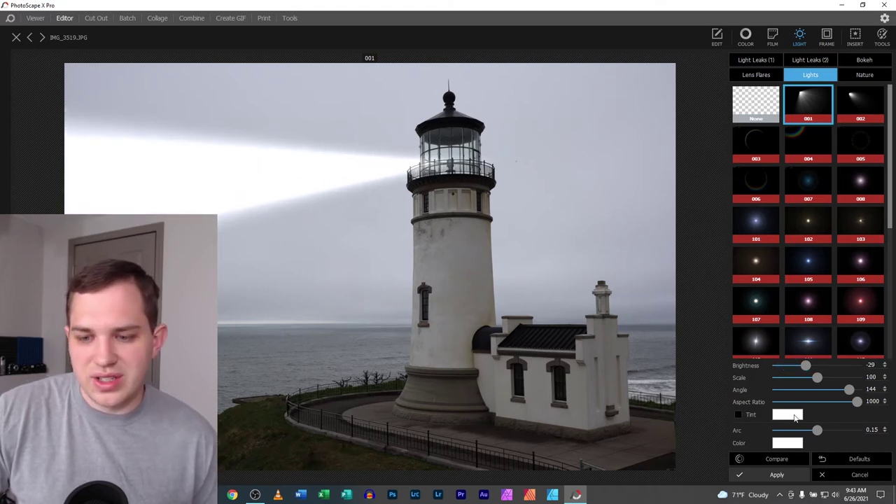
pyautogui.click(788, 416)
pyautogui.click(787, 280)
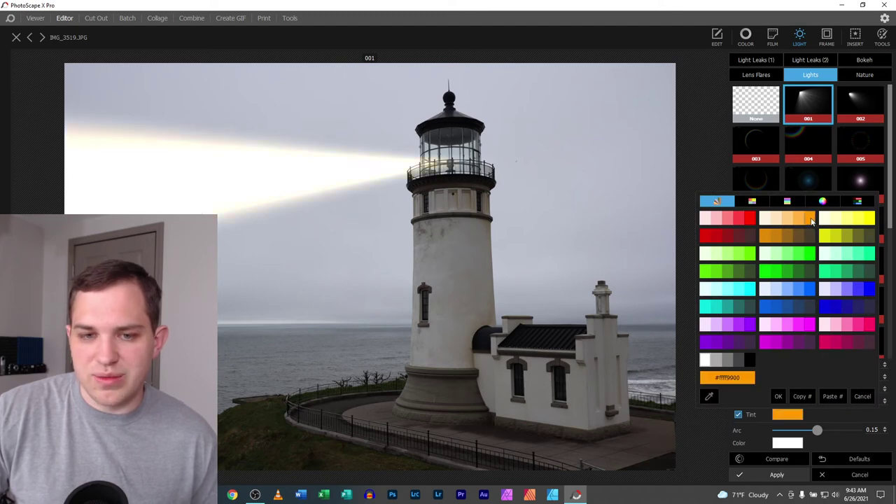
pyautogui.moveTo(76, 180)
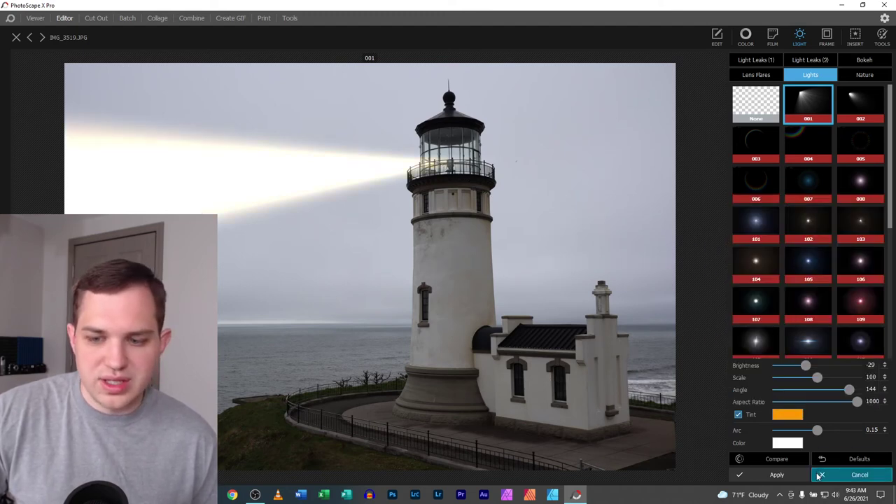
pyautogui.click(778, 475)
# - Preview film filters such as Cornwall, Leicester and Neroche on the lighthouse photo and leave without applying one
pyautogui.click(746, 39)
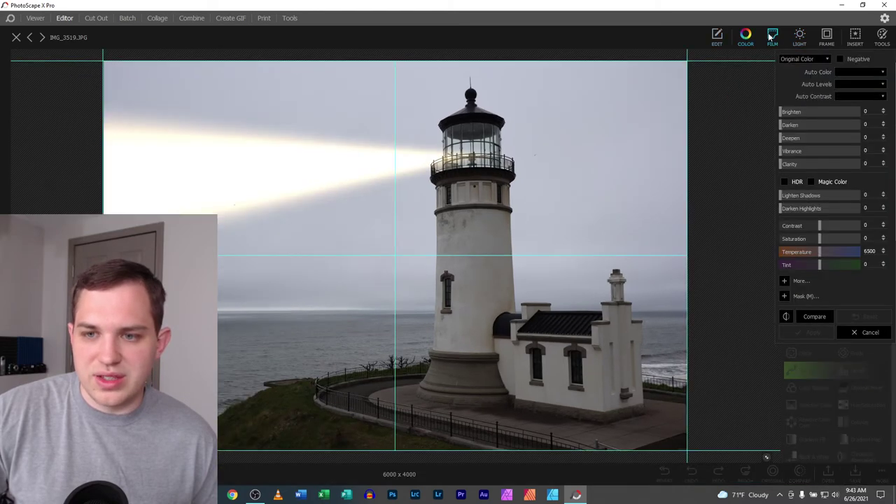
pyautogui.click(772, 38)
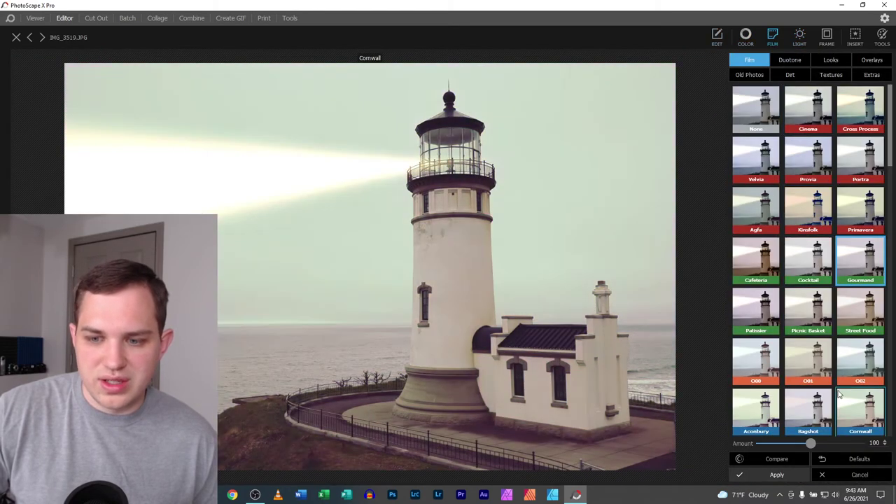
pyautogui.scroll(-2, 833, 420)
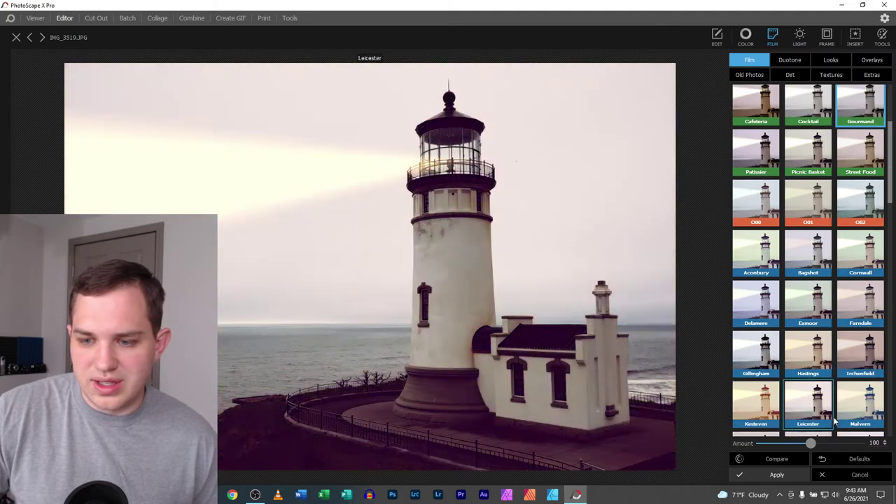
pyautogui.scroll(-2, 770, 413)
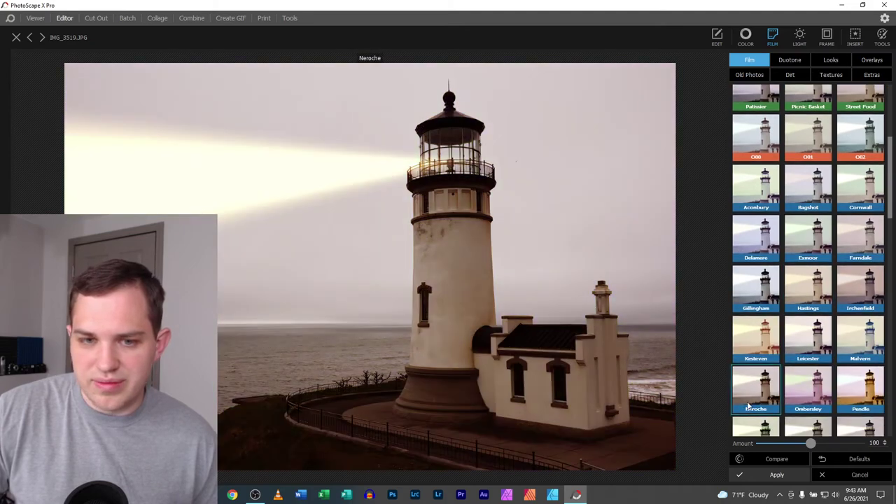
pyautogui.press('Escape')
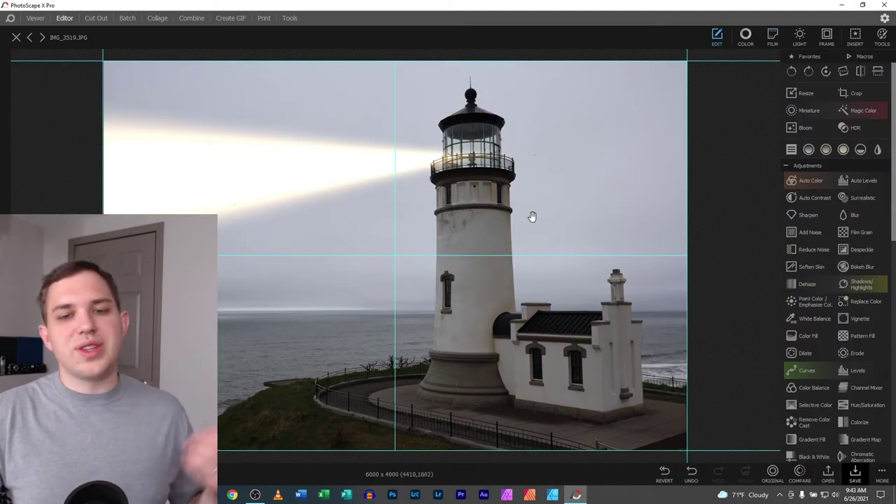
# - Undo the light effect, close the lighthouse photo and return to the Viewer
pyautogui.click(690, 472)
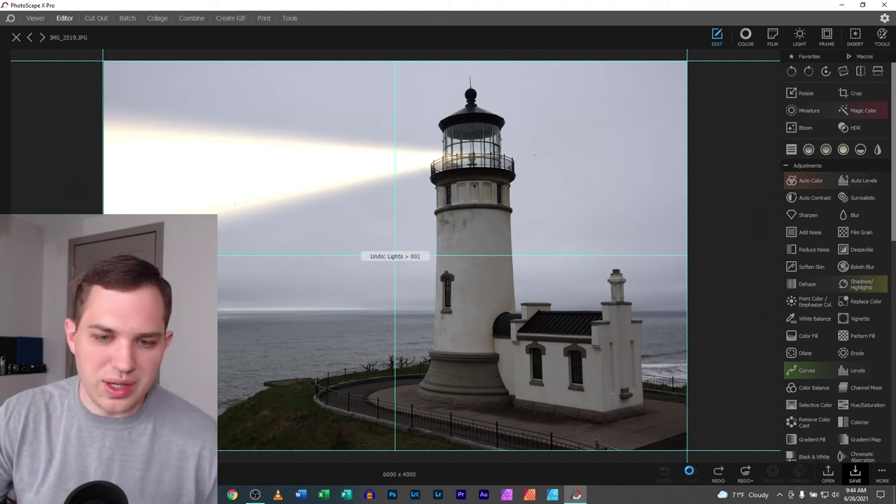
pyautogui.click(17, 39)
pyautogui.click(34, 18)
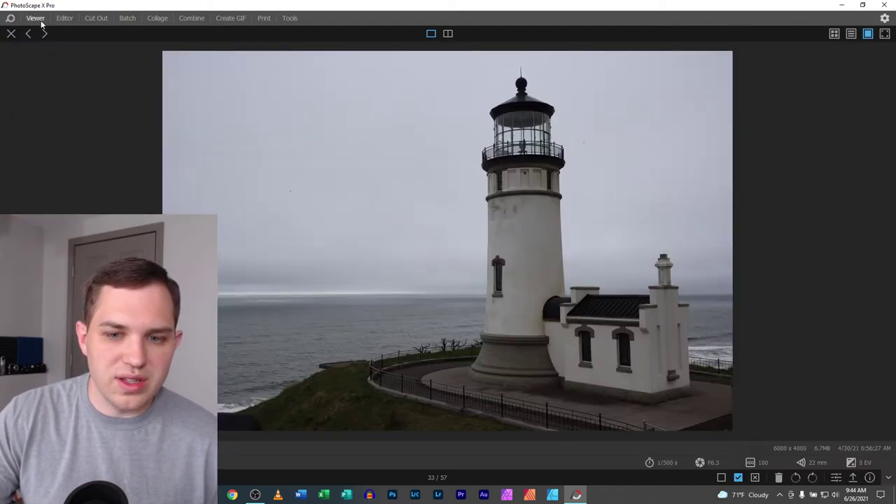
# - Browse forward to the portrait-format lighthouse photo, inspect its tower and building up close, and return to the whole photo
pyautogui.click(886, 258)
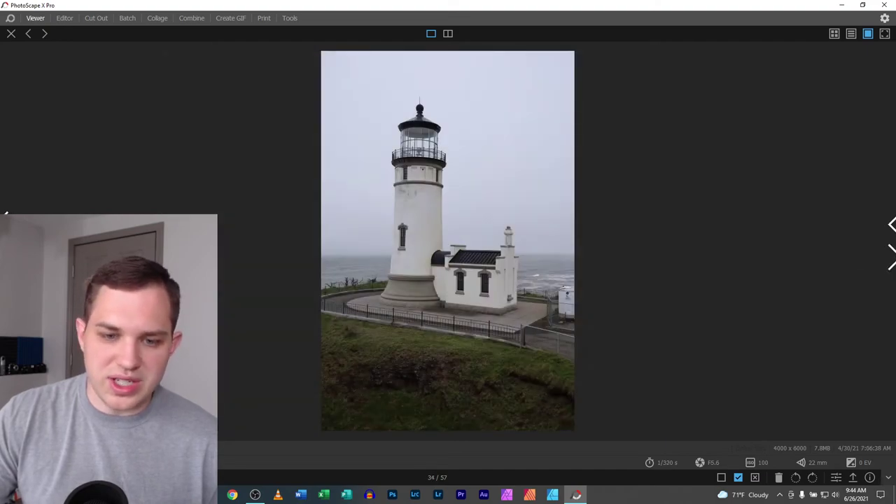
pyautogui.scroll(4, 448, 241)
pyautogui.scroll(-3, 448, 242)
pyautogui.scroll(-1, 448, 241)
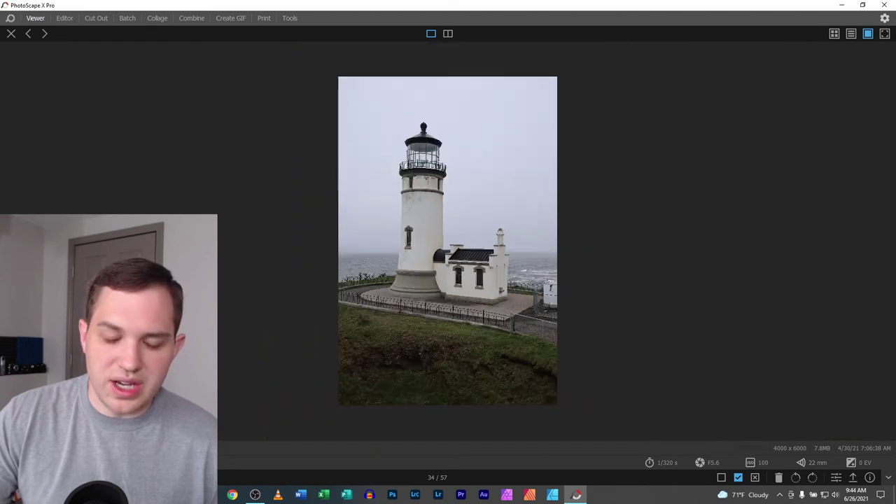
pyautogui.scroll(1, 449, 242)
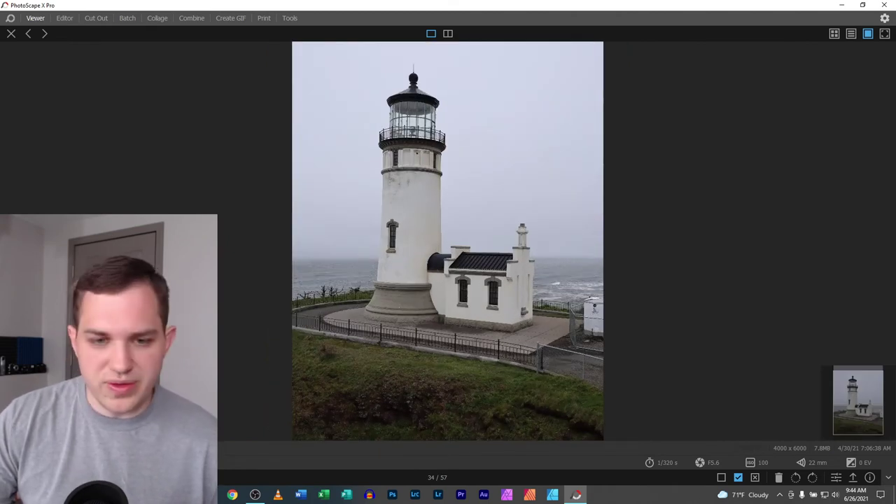
pyautogui.scroll(2, 448, 241)
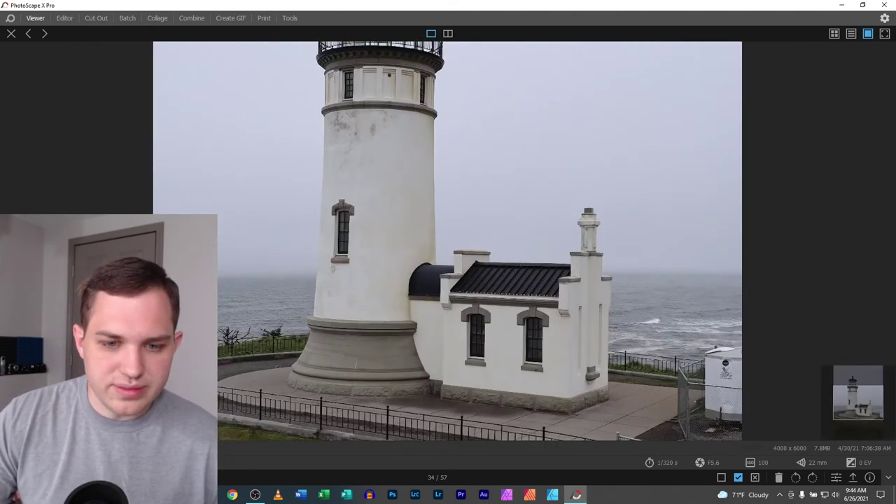
pyautogui.moveTo(403, 382); pyautogui.dragTo(418, 118)
pyautogui.moveTo(486, 97); pyautogui.dragTo(444, 168)
pyautogui.scroll(-3, 444, 168)
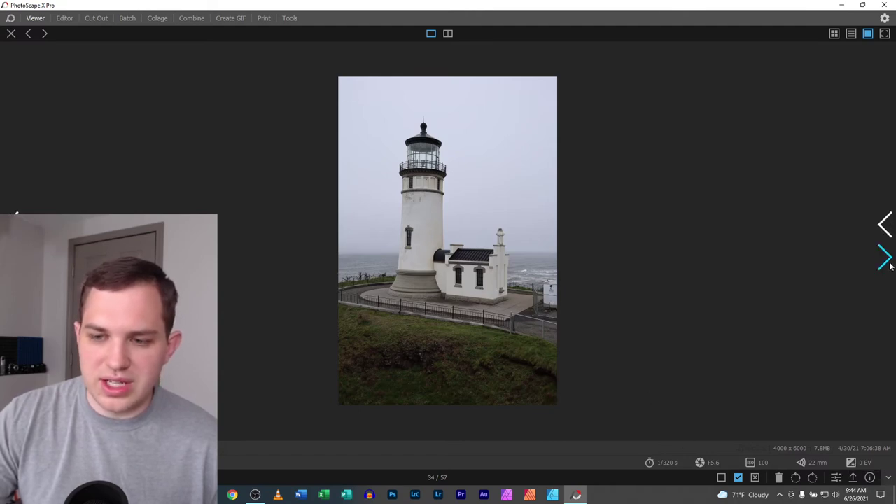
# - Browse forward through the selfies in front of the lighthouse, going back once to the first, and stop at the third
pyautogui.click(887, 261)
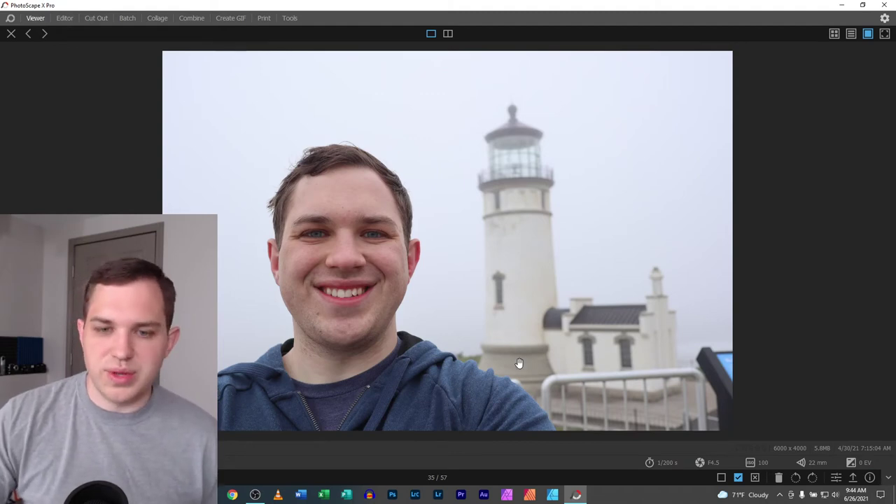
pyautogui.click(886, 261)
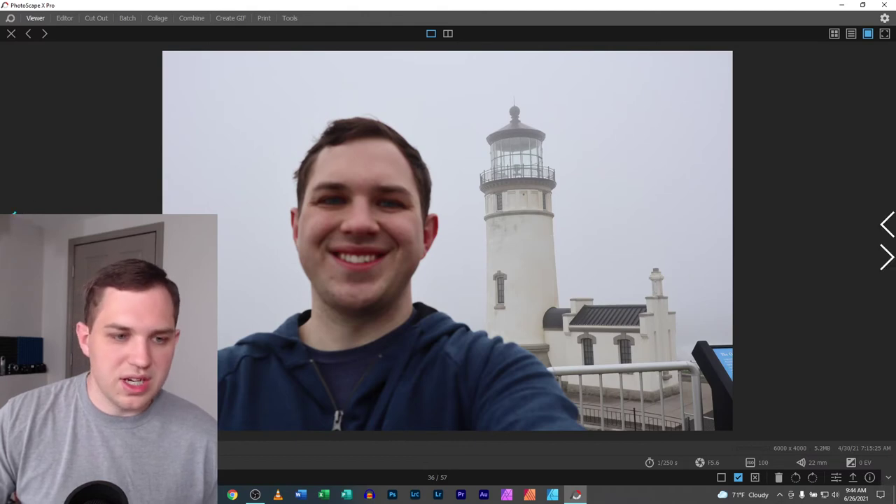
pyautogui.press('Left')
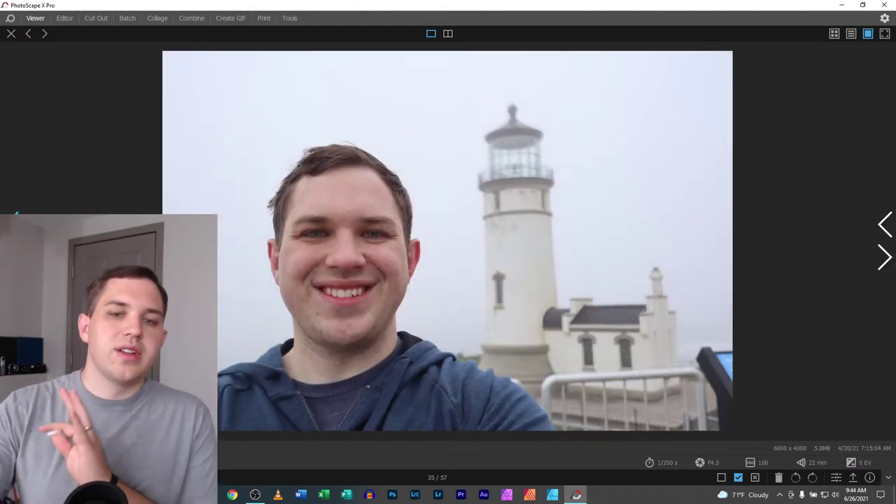
pyautogui.click(887, 256)
pyautogui.click(886, 258)
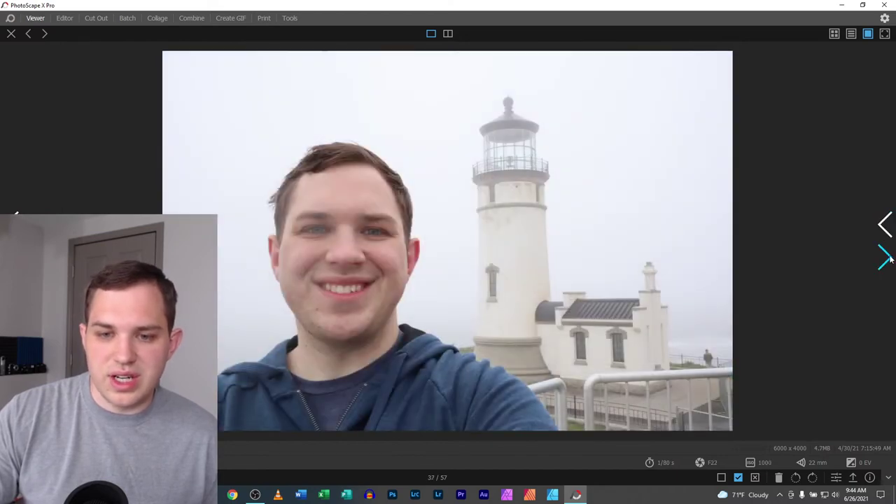
# - Browse forward to the selfie at the lighthouse base, return to the darker lighthouse selfie, and stop at the brighter one after it
pyautogui.click(887, 258)
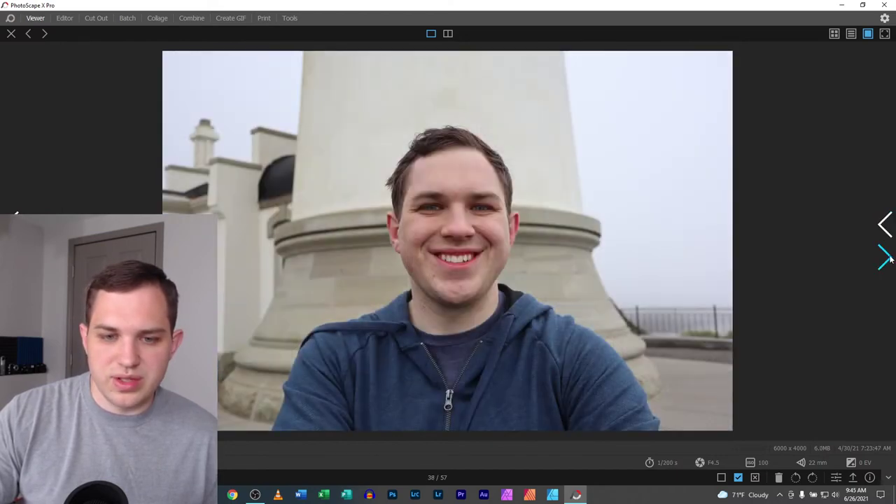
pyautogui.press('Left')
pyautogui.press('Left')
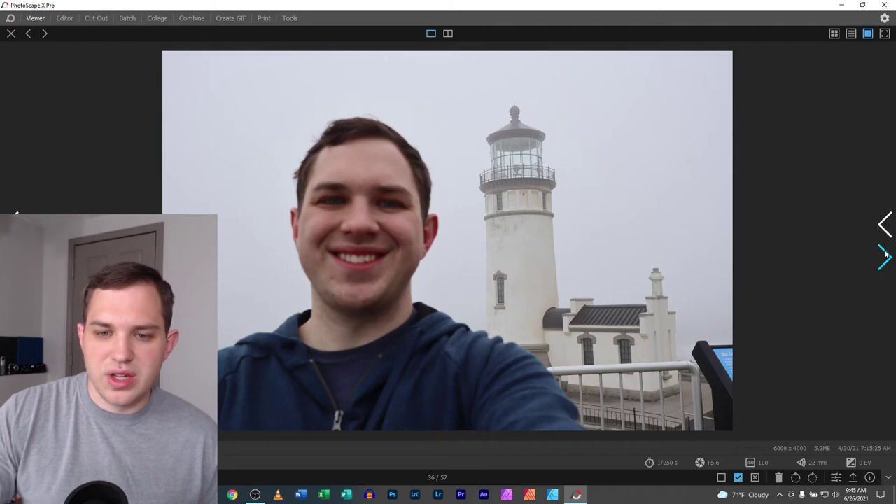
pyautogui.click(886, 256)
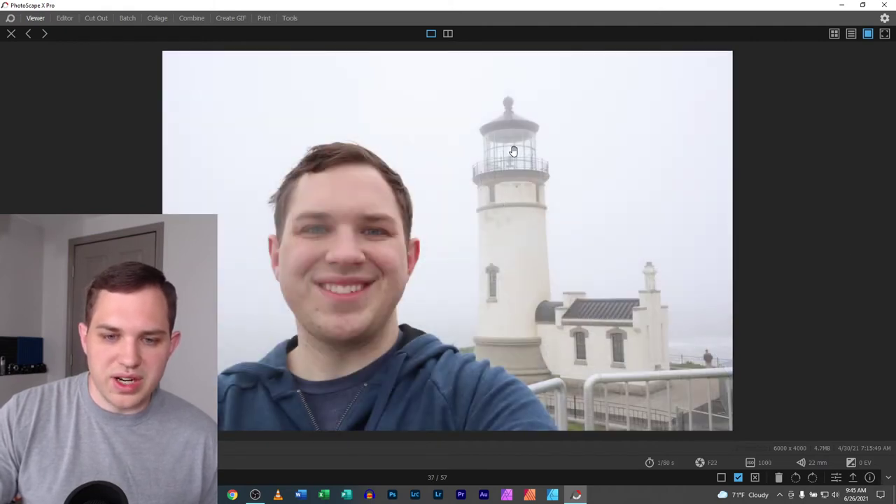
# - Open the bright selfie in the Editor, preview Magic Color at 50 up close and compared with the original, and cancel it
pyautogui.click(836, 478)
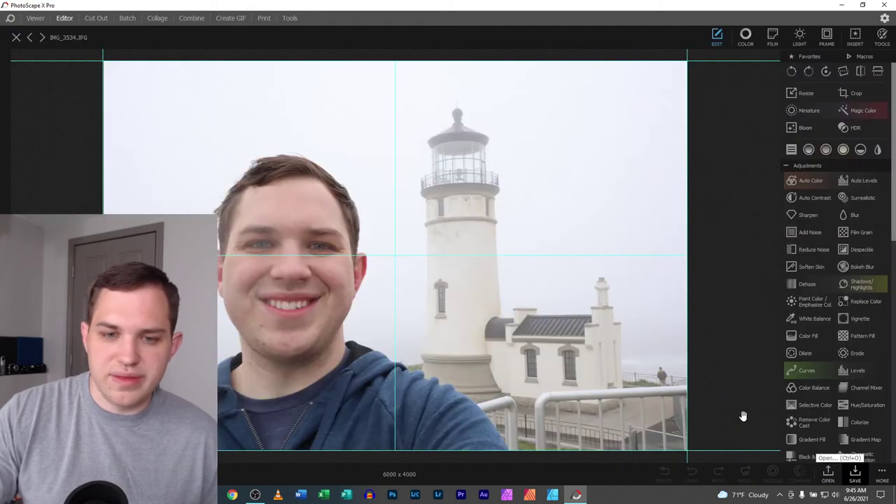
pyautogui.click(853, 109)
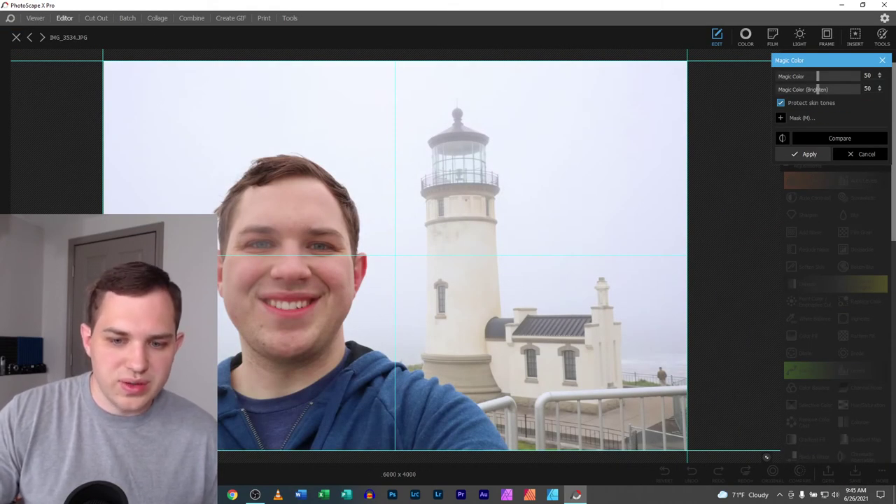
pyautogui.scroll(3, 315, 341)
pyautogui.moveTo(316, 340); pyautogui.dragTo(572, 290)
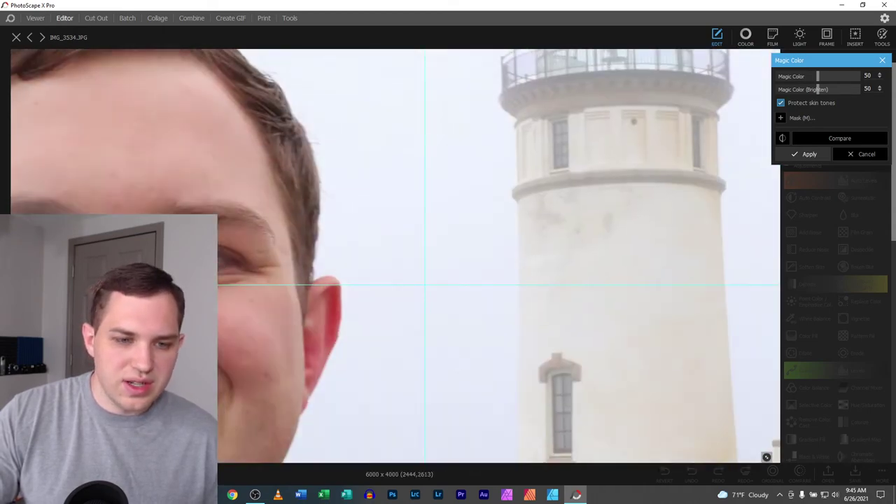
pyautogui.scroll(-4, 338, 423)
pyautogui.scroll(1, 339, 423)
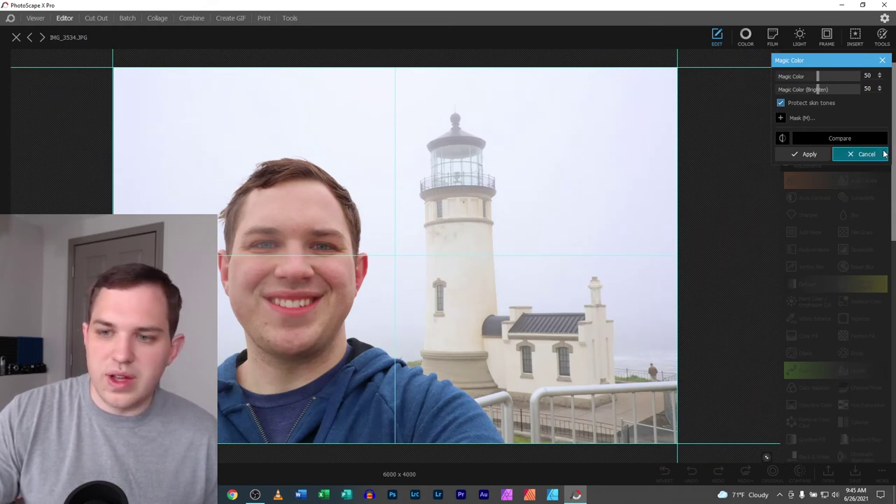
pyautogui.click(853, 140)
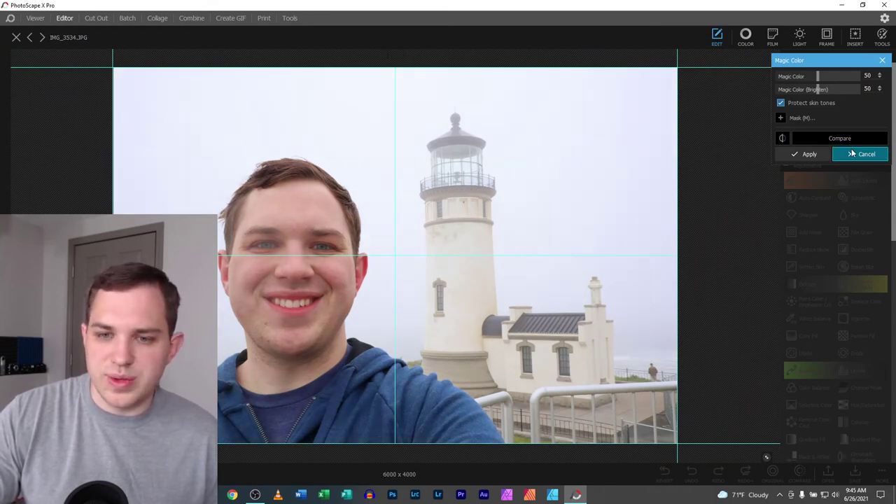
pyautogui.click(845, 153)
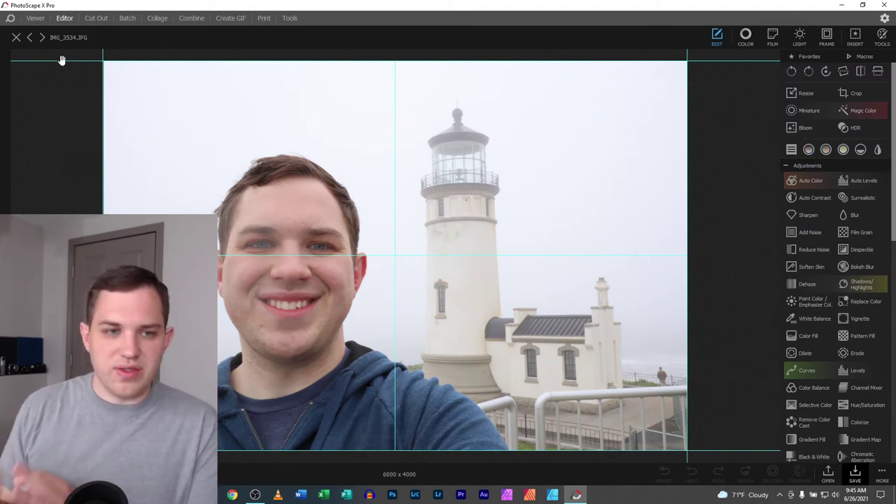
# - Close the photo in the Editor and return to the thumbnail grid in the Viewer
pyautogui.click(16, 37)
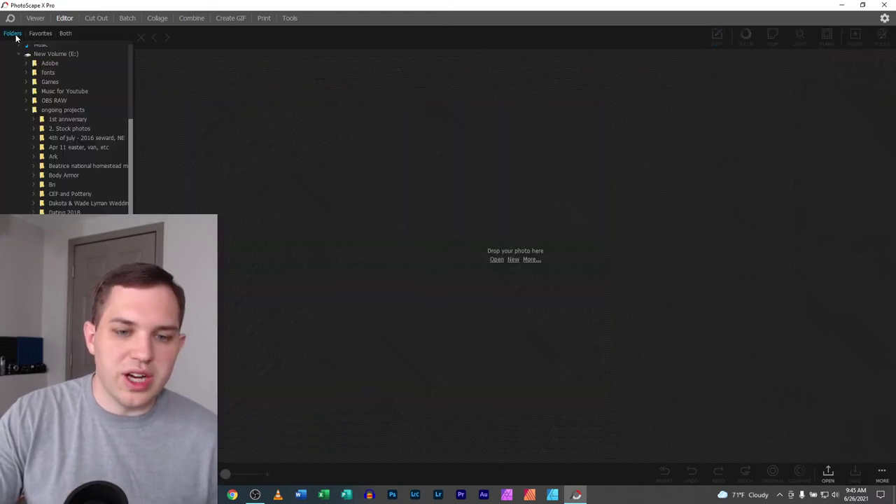
pyautogui.click(35, 19)
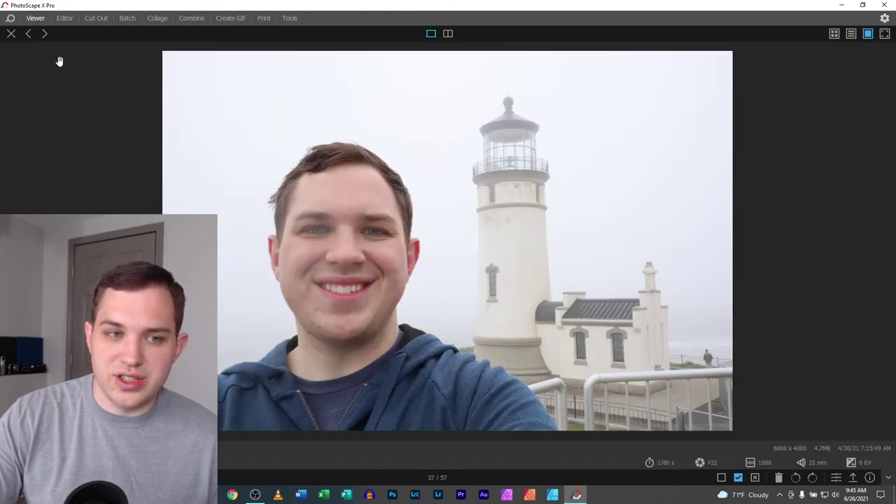
pyautogui.click(11, 33)
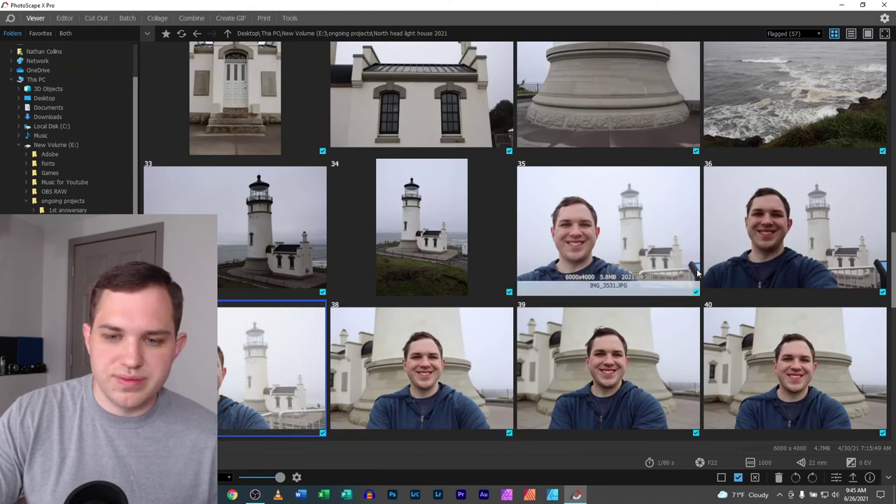
# - Load the selfie with the sharp lighthouse, IMG_3532.JPG, into the Editor and return to the Viewer's thumbnail grid
pyautogui.doubleClick(799, 245)
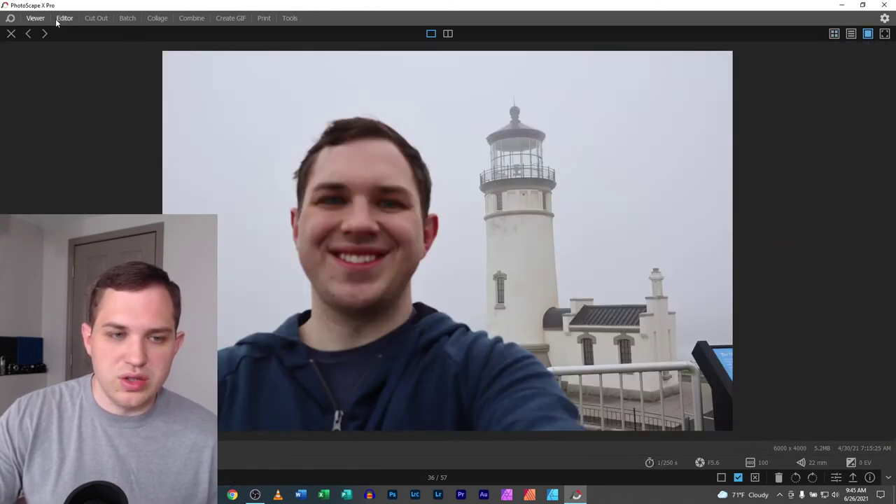
pyautogui.click(836, 477)
pyautogui.click(36, 18)
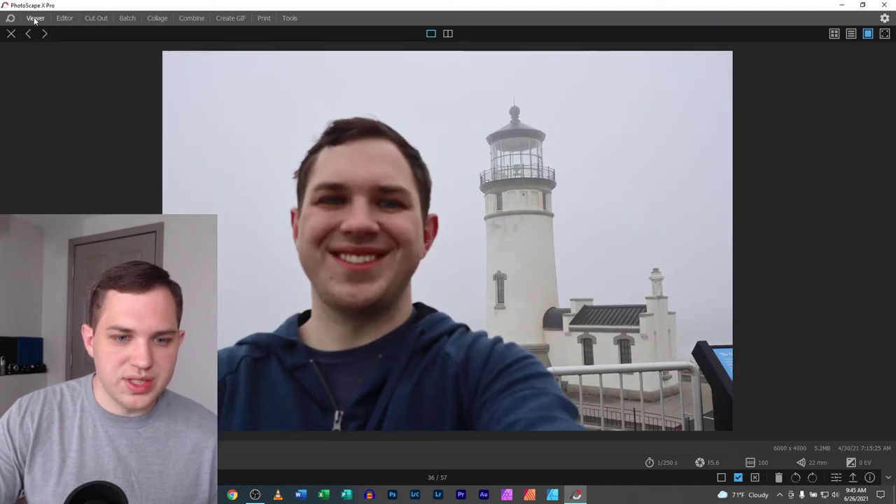
pyautogui.click(11, 33)
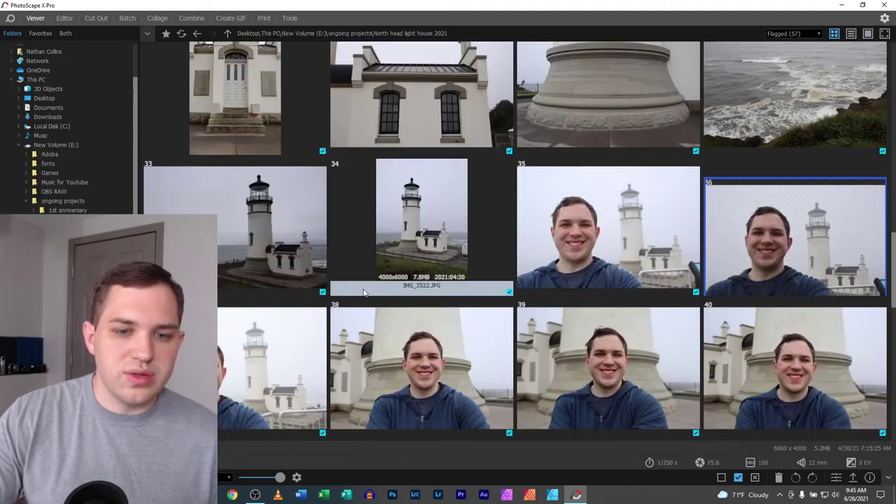
# - View the first lighthouse selfie, IMG_3531.JPG, and load it into Cut Out
pyautogui.doubleClick(589, 249)
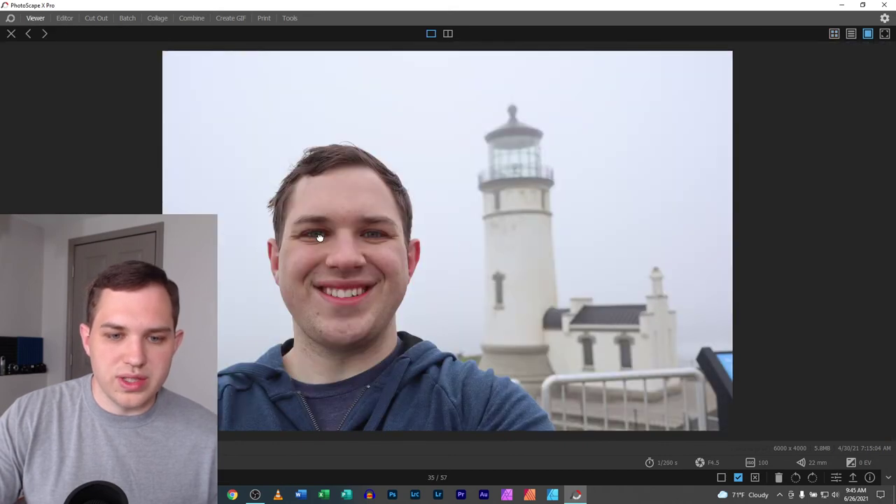
pyautogui.rightClick(319, 238)
pyautogui.click(12, 33)
pyautogui.moveTo(532, 210)
pyautogui.mouseDown()
pyautogui.moveTo(463, 207)
pyautogui.moveTo(38, 10)
pyautogui.moveTo(96, 20)
pyautogui.mouseUp()
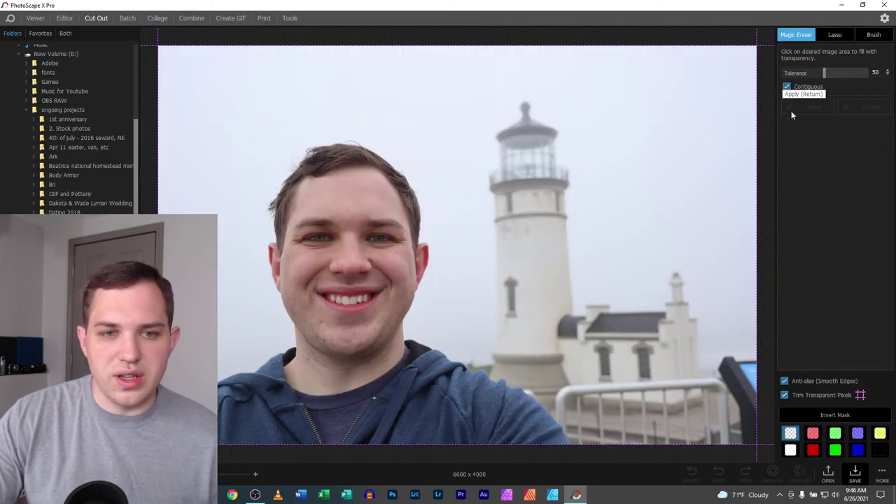
# - Lasso loosely around the man's head and shoulders and invert the mask to keep only that area
pyautogui.click(848, 33)
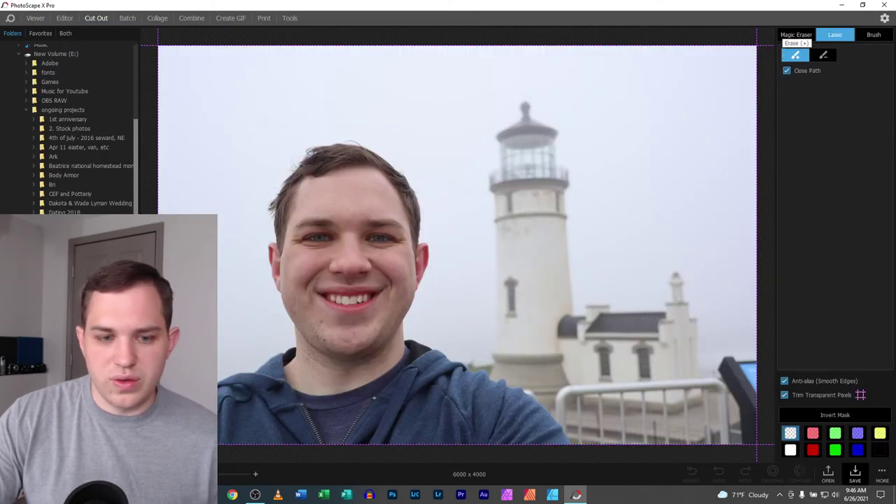
pyautogui.moveTo(244, 352)
pyautogui.mouseDown()
pyautogui.moveTo(280, 124)
pyautogui.moveTo(501, 334)
pyautogui.moveTo(592, 460)
pyautogui.mouseUp()
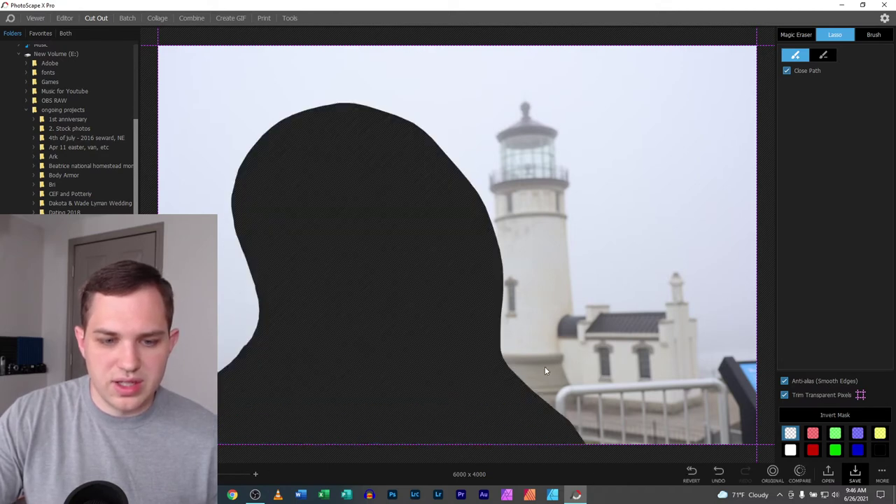
pyautogui.click(827, 416)
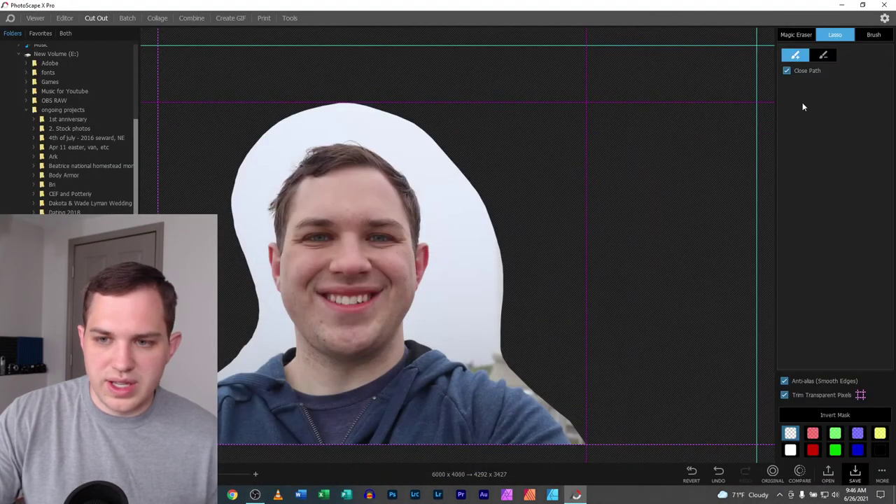
# - Erase the sky around the head and the background by the shoulder with the Magic Eraser at tolerance 50
pyautogui.click(796, 35)
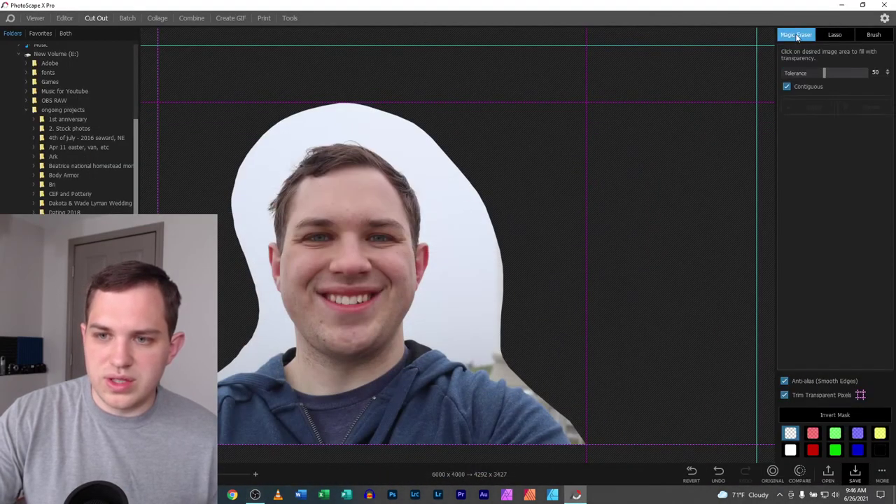
pyautogui.click(341, 130)
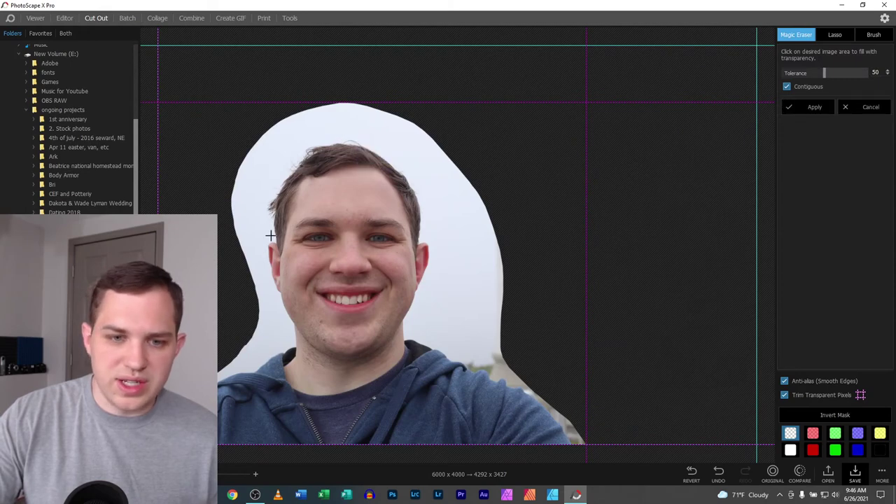
pyautogui.click(540, 403)
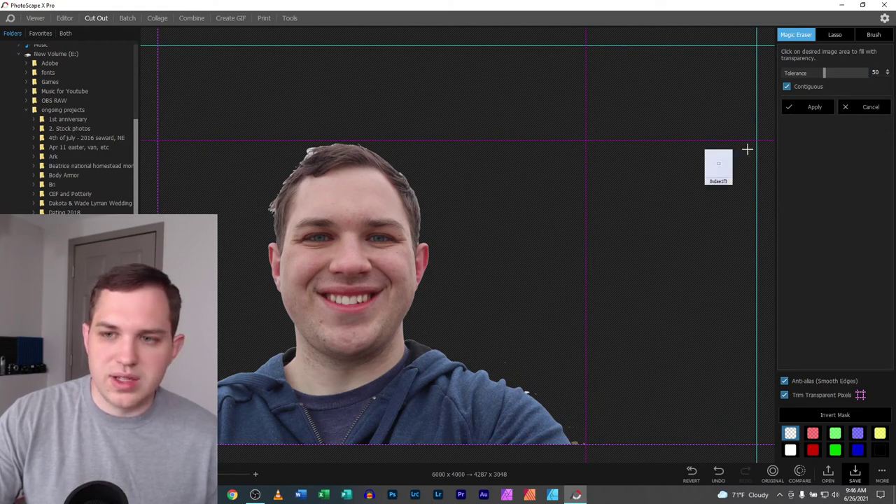
# - Undo the Magic Eraser edits back to the lasso cutout and redo the mask inversion
pyautogui.click(719, 472)
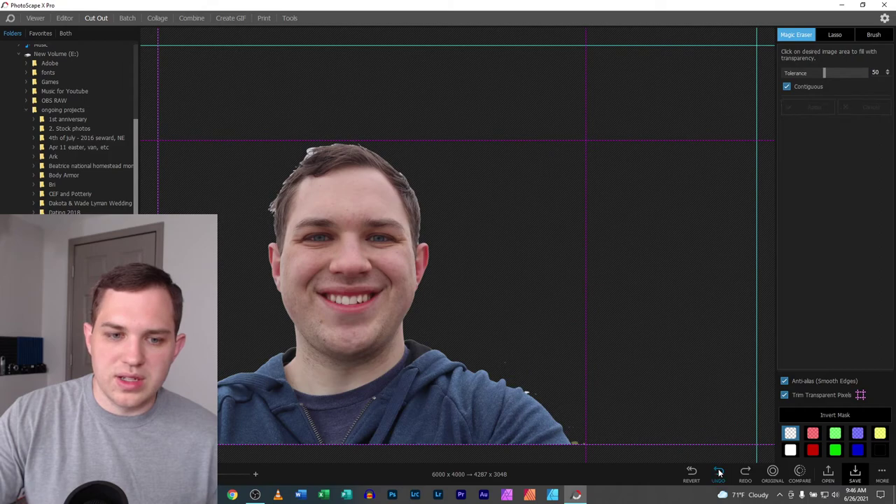
pyautogui.click(719, 472)
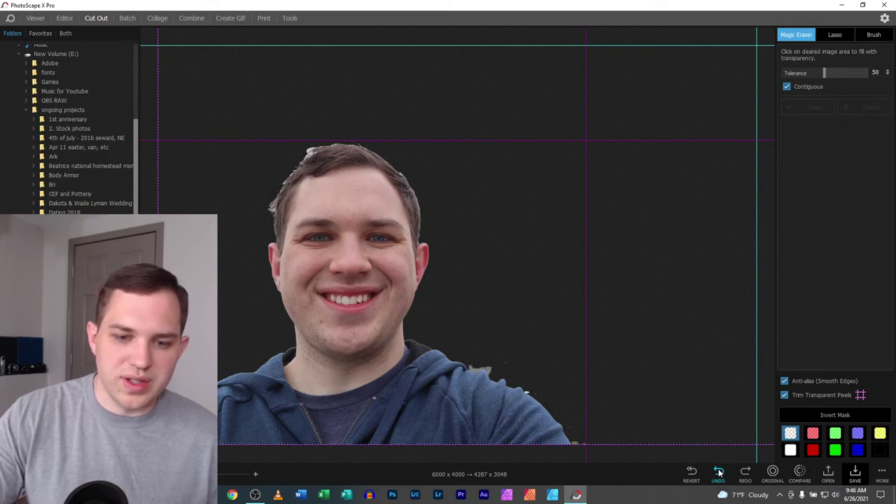
pyautogui.click(719, 473)
pyautogui.click(720, 472)
pyautogui.click(720, 472)
pyautogui.click(719, 473)
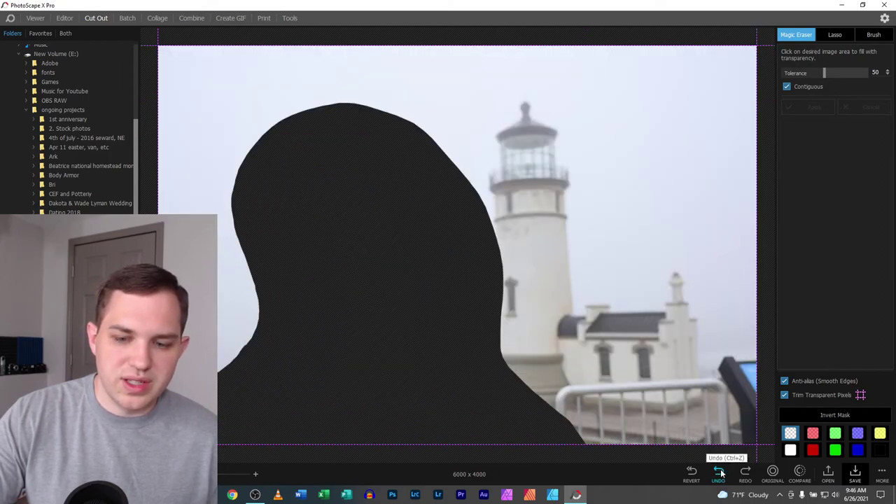
pyautogui.click(744, 474)
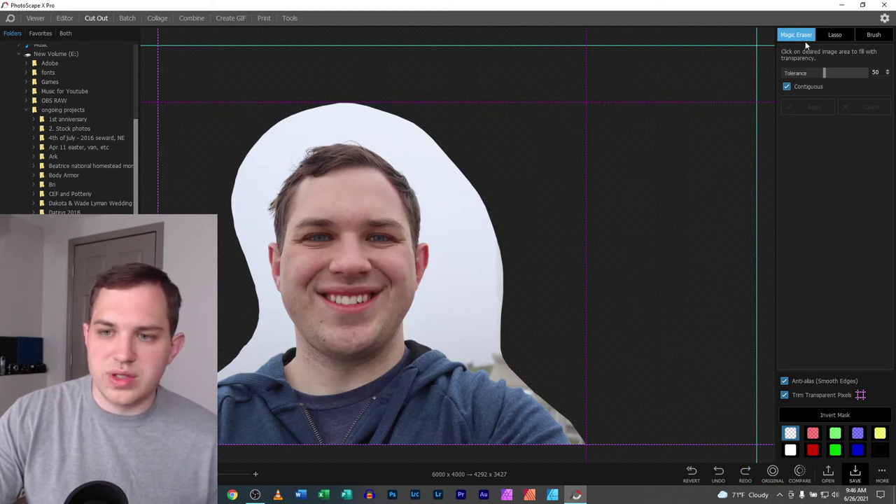
# - Try the Magic Eraser at tolerance 26 on the sky beside the head and undo the erasure
pyautogui.moveTo(824, 72); pyautogui.dragTo(805, 73)
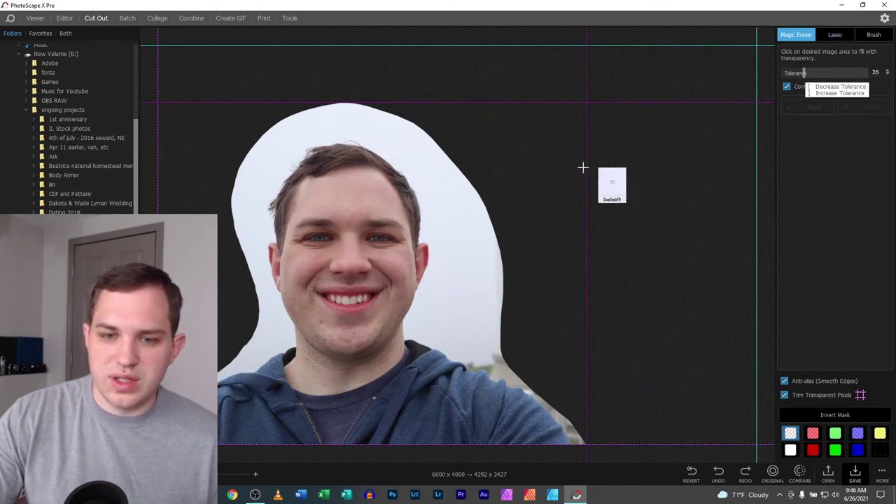
pyautogui.click(488, 248)
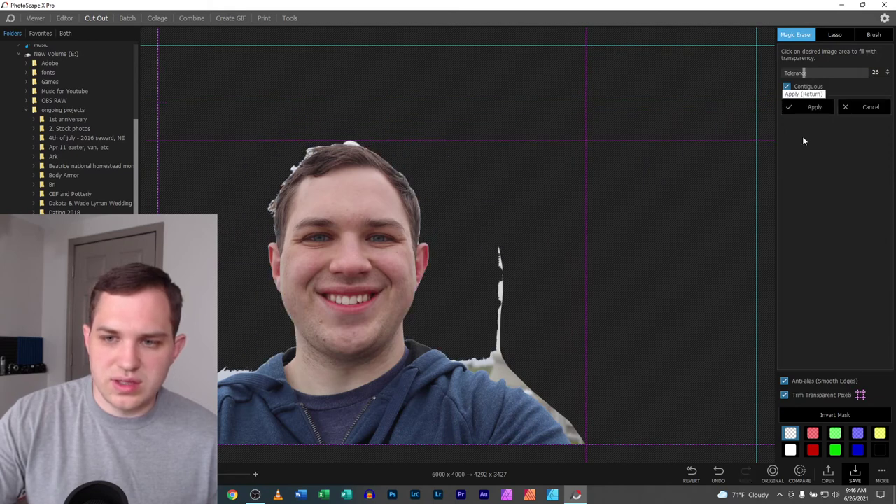
pyautogui.click(719, 472)
# - Copy the loose cutout of the man to the clipboard and paste it onto IMG_3532.JPG in the Editor
pyautogui.rightClick(360, 262)
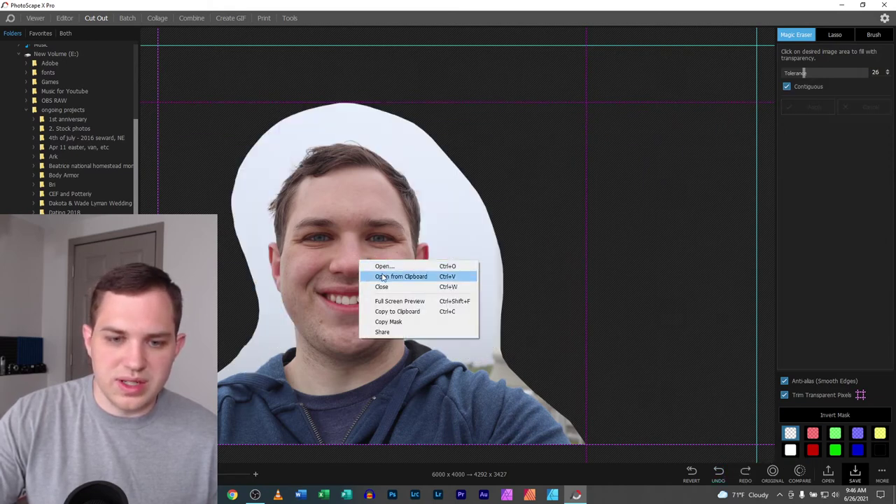
pyautogui.click(397, 312)
pyautogui.click(64, 18)
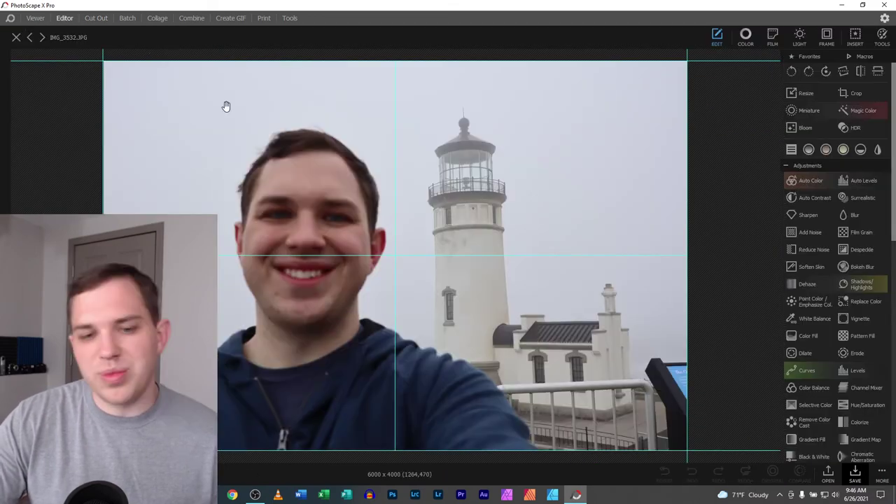
pyautogui.rightClick(272, 252)
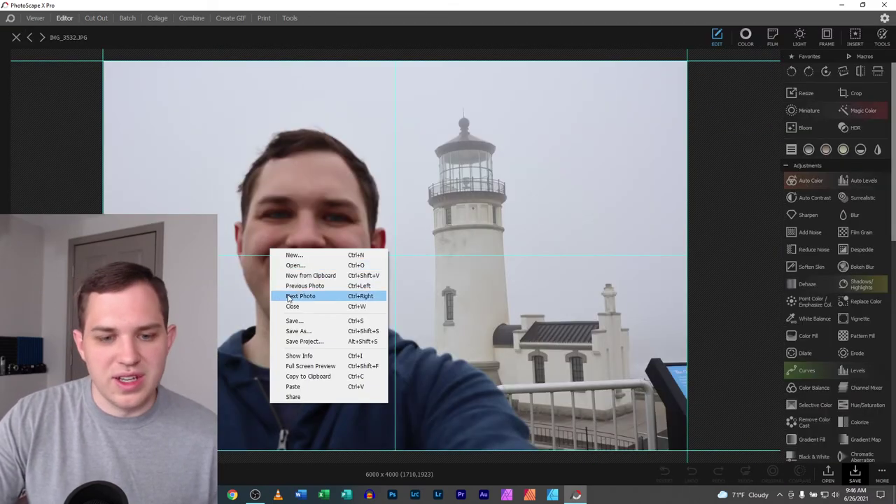
pyautogui.click(306, 393)
# - Align the pasted cutout at 100% scale over the man in the photo and remove the pasted layer
pyautogui.moveTo(410, 260); pyautogui.dragTo(256, 245)
pyautogui.rightClick(255, 244)
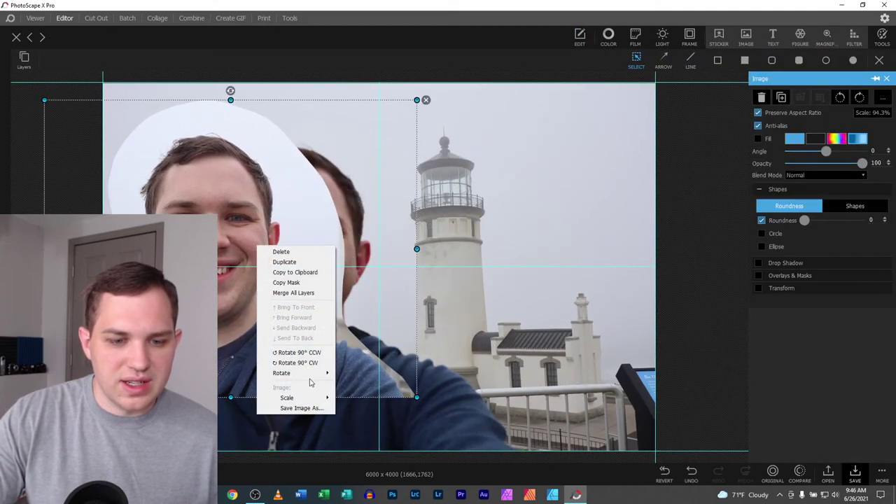
pyautogui.moveTo(287, 397)
pyautogui.click(350, 434)
pyautogui.moveTo(294, 260); pyautogui.dragTo(348, 261)
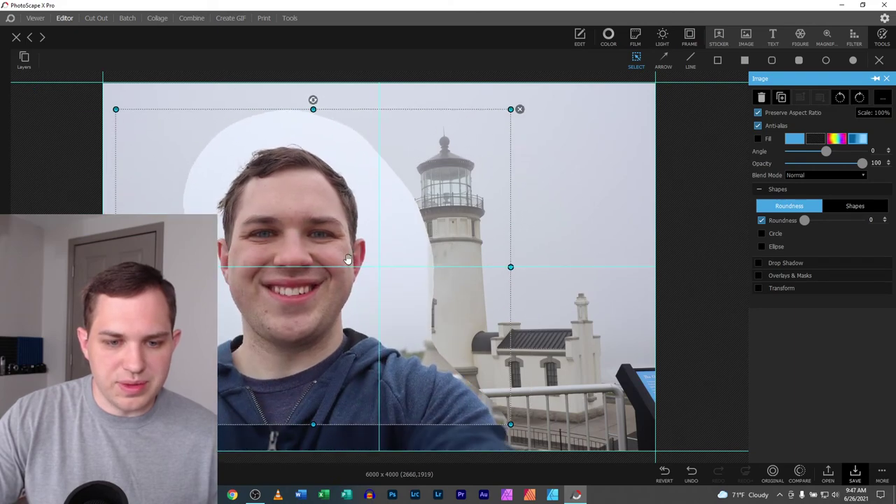
pyautogui.click(519, 110)
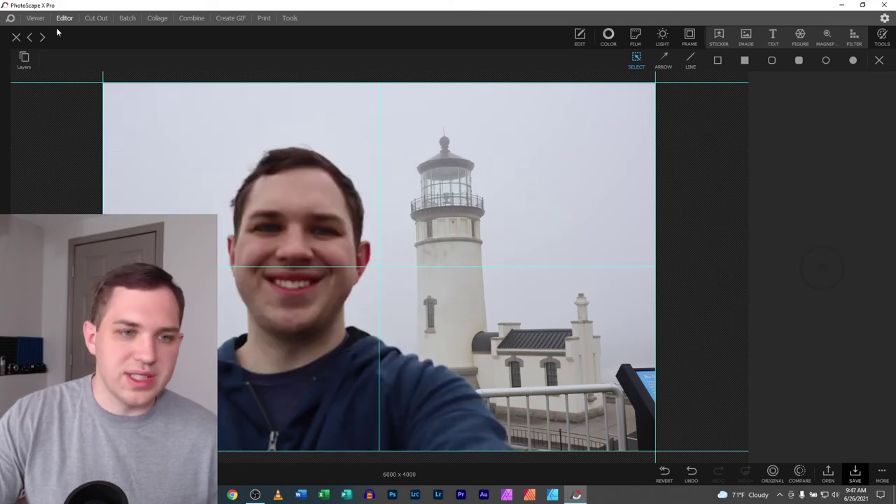
# - In Cut Out, erase the leftover sky and railing background around the man with the Magic Eraser at tolerance 44
pyautogui.click(89, 18)
pyautogui.click(448, 188)
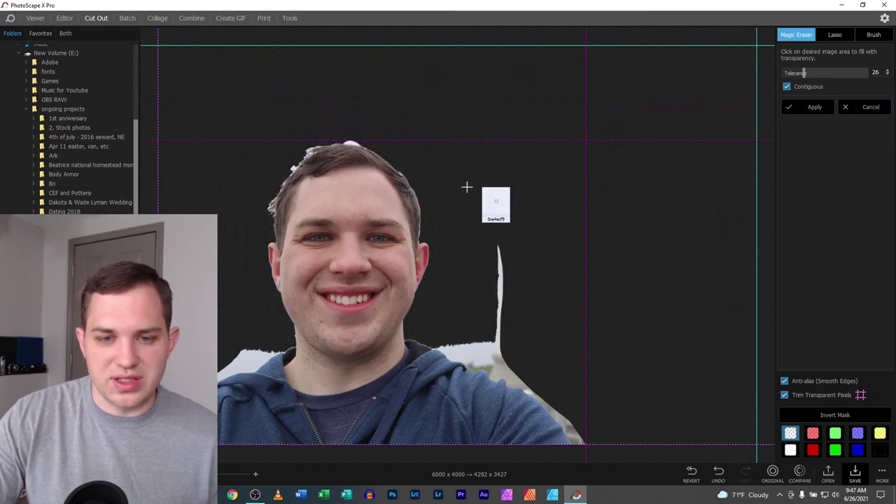
pyautogui.moveTo(805, 72); pyautogui.dragTo(820, 72)
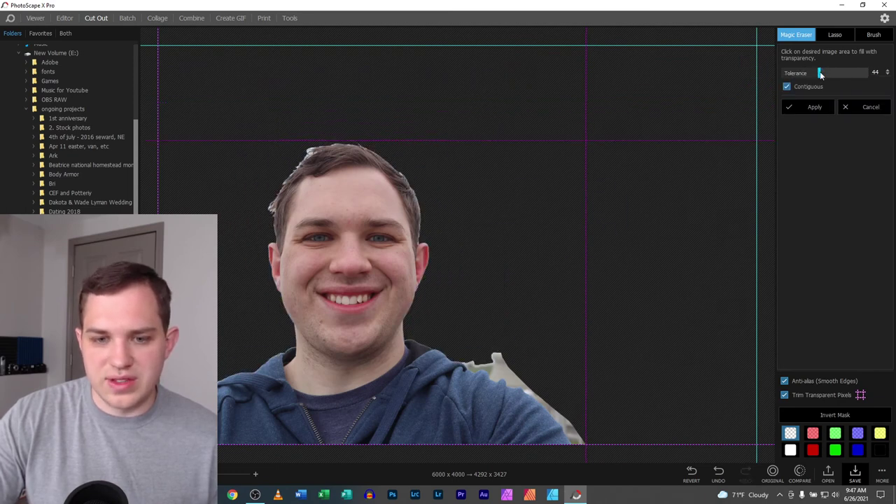
pyautogui.click(569, 414)
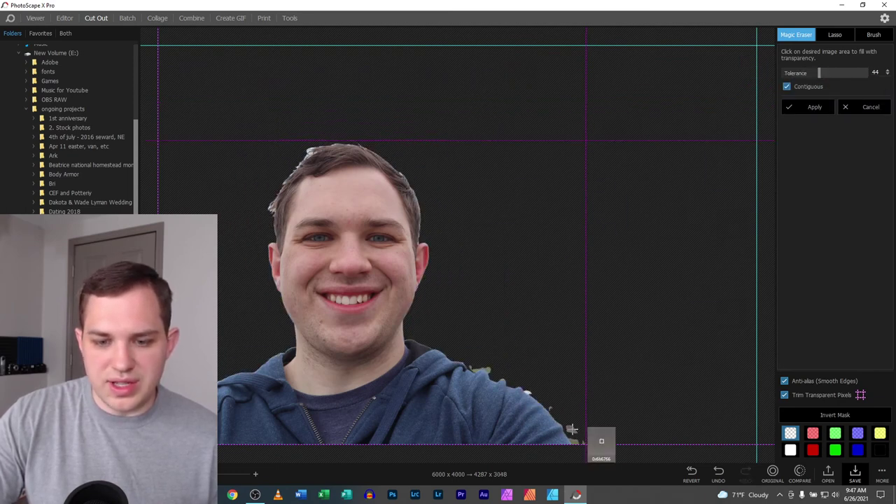
# - Copy the cleaned cutout of the man to the clipboard and paste it onto IMG_3532.JPG in the Editor
pyautogui.rightClick(324, 264)
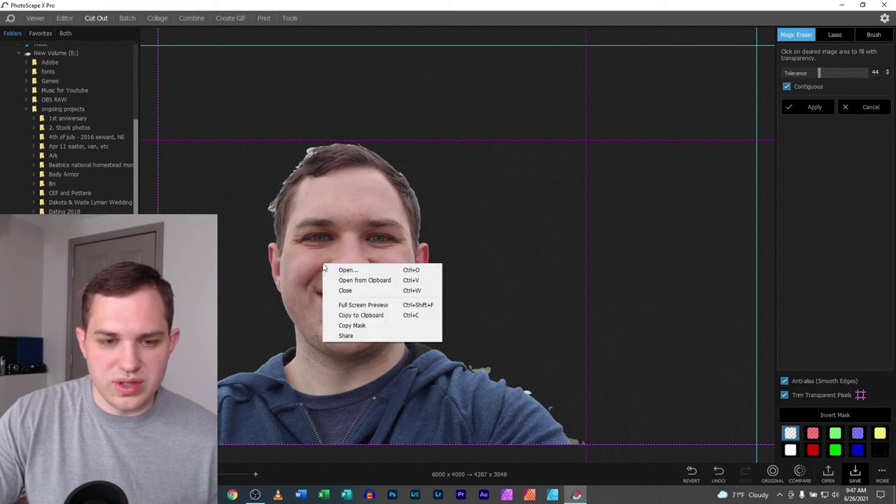
pyautogui.click(354, 319)
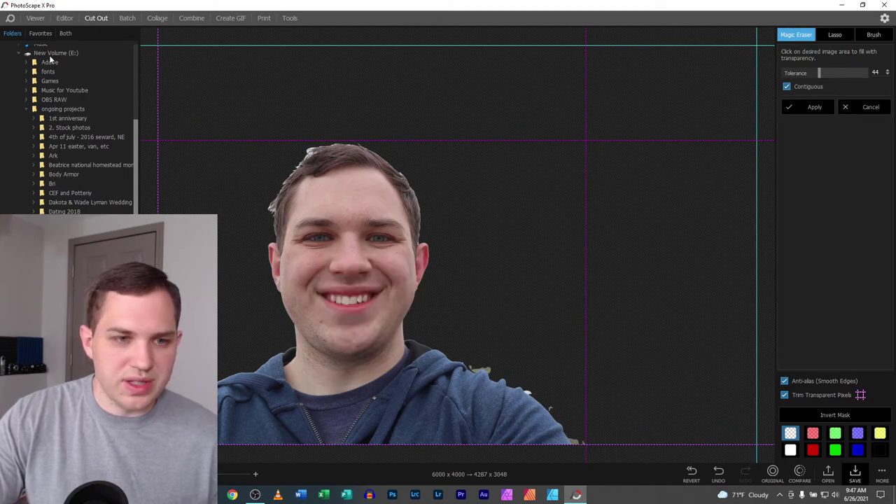
pyautogui.click(65, 18)
pyautogui.rightClick(294, 253)
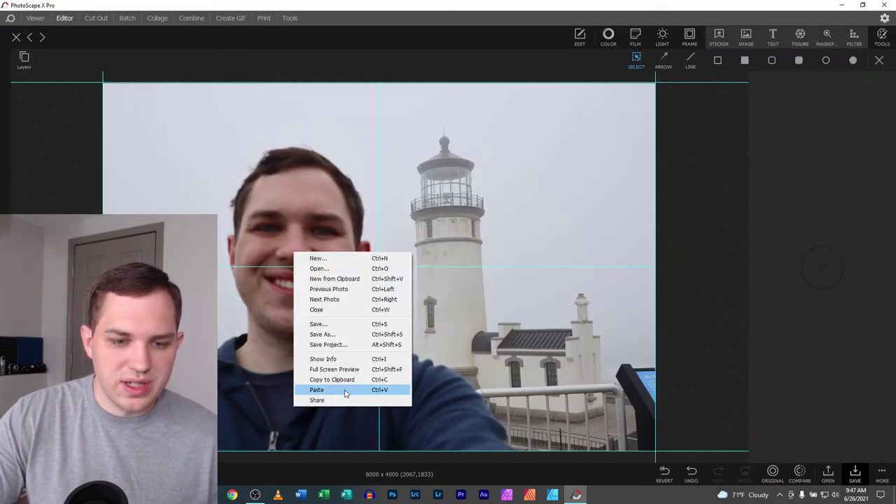
pyautogui.click(344, 390)
# - Position the pasted cutout over the man in the photo and enlarge it to 105% scale
pyautogui.moveTo(369, 354); pyautogui.dragTo(313, 373)
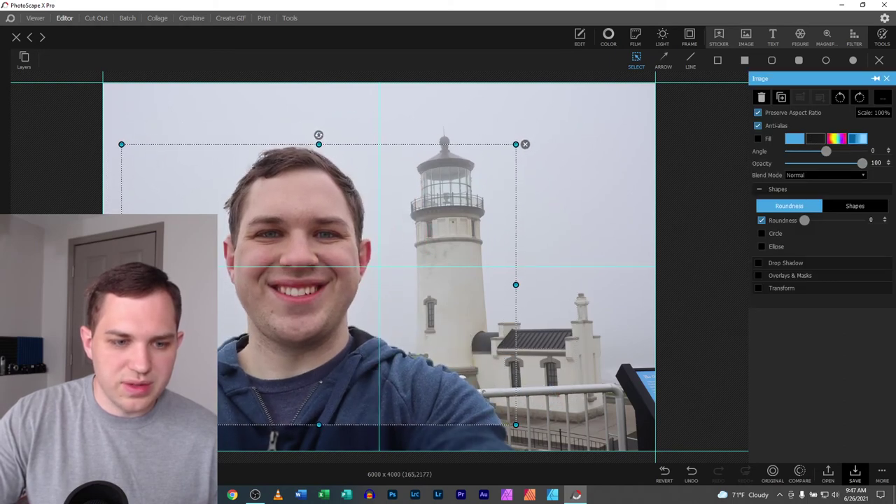
pyautogui.scroll(5, 290, 284)
pyautogui.moveTo(290, 283); pyautogui.dragTo(290, 279)
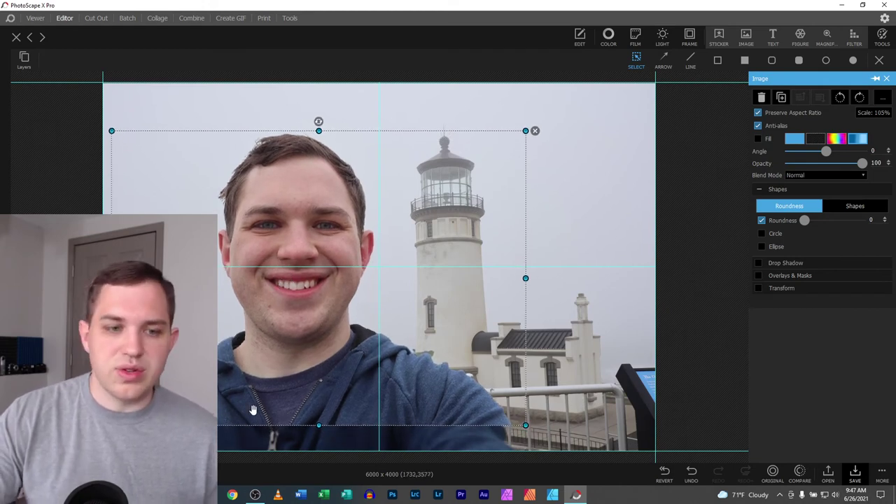
pyautogui.click(822, 266)
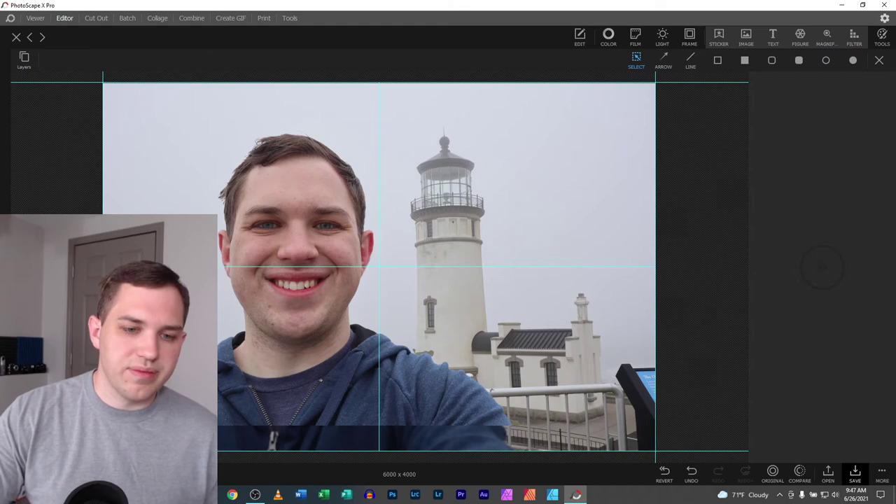
# - Crop the composite at the original proportions to 5034 x 3356, excluding the cutout's lower seam
pyautogui.click(580, 35)
pyautogui.click(854, 94)
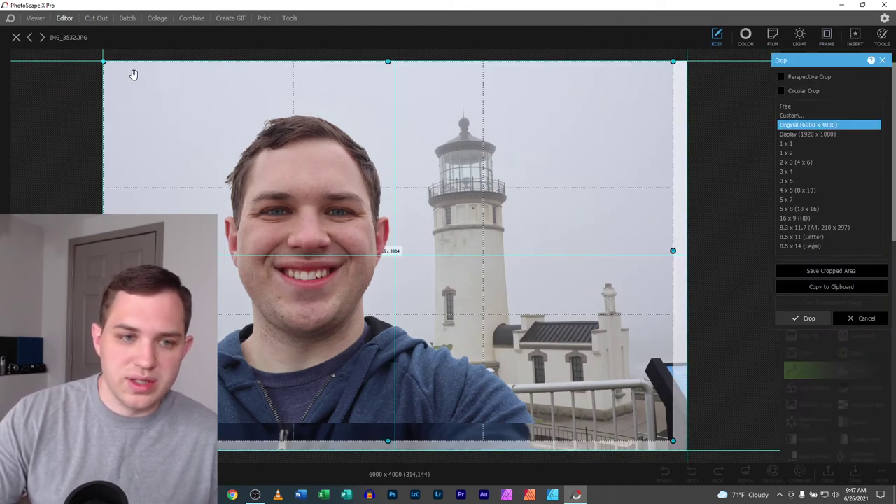
pyautogui.moveTo(674, 441); pyautogui.dragTo(594, 371)
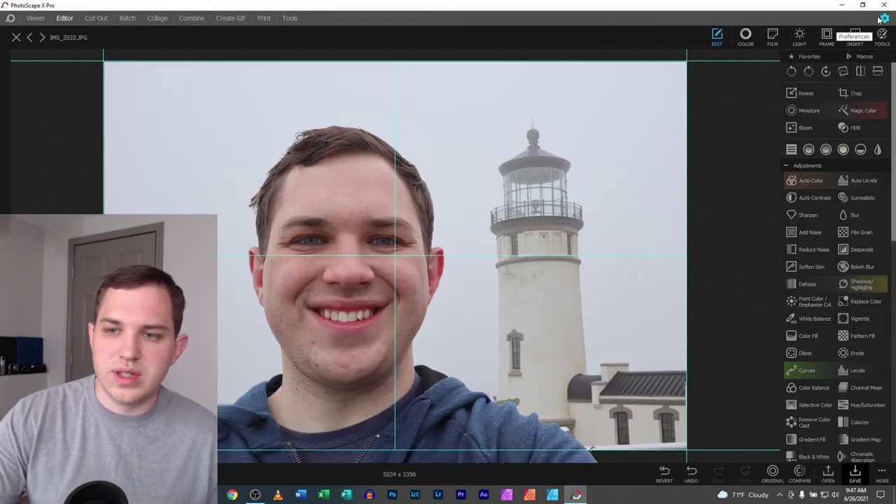
# - Merge the pasted cutout into the background, clipping the parts outside the photo, and check the result at different sizes
pyautogui.click(854, 38)
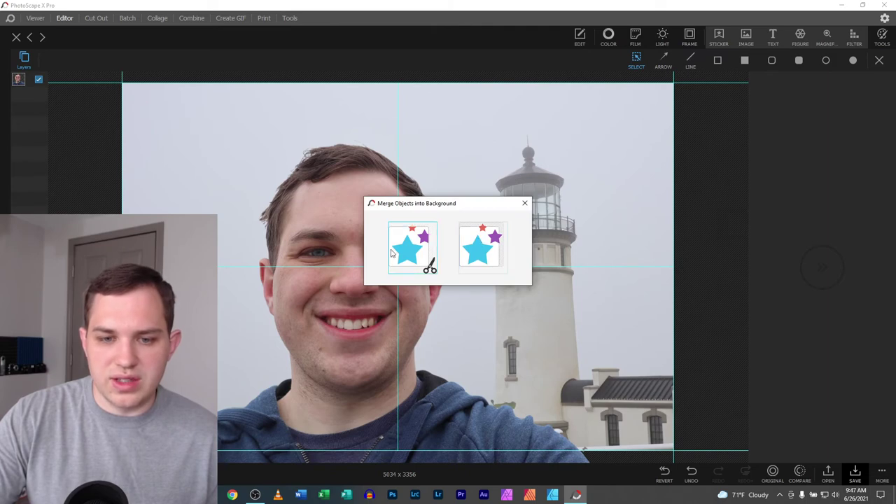
pyautogui.click(392, 253)
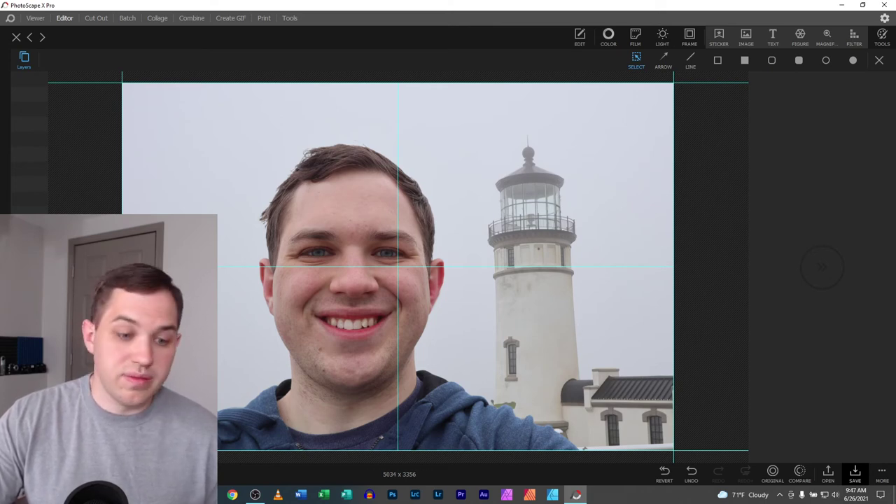
pyautogui.hotkey('ctrl', '-')
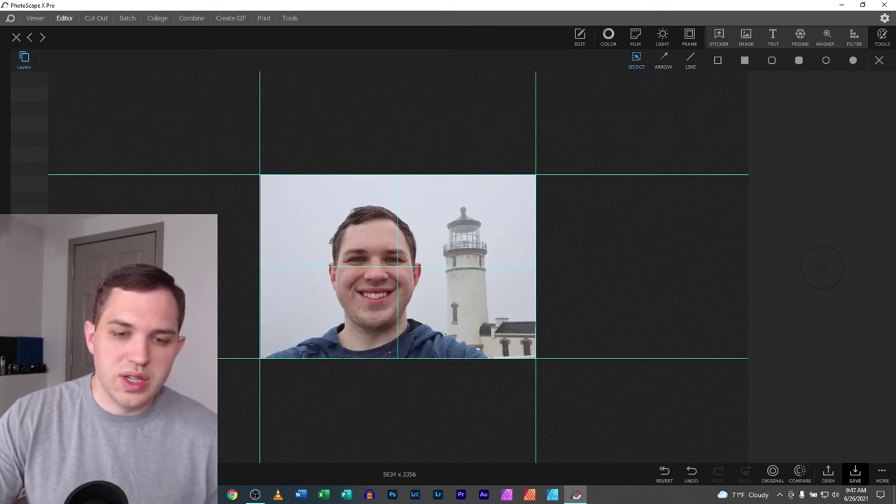
pyautogui.hotkey('ctrl', '+')
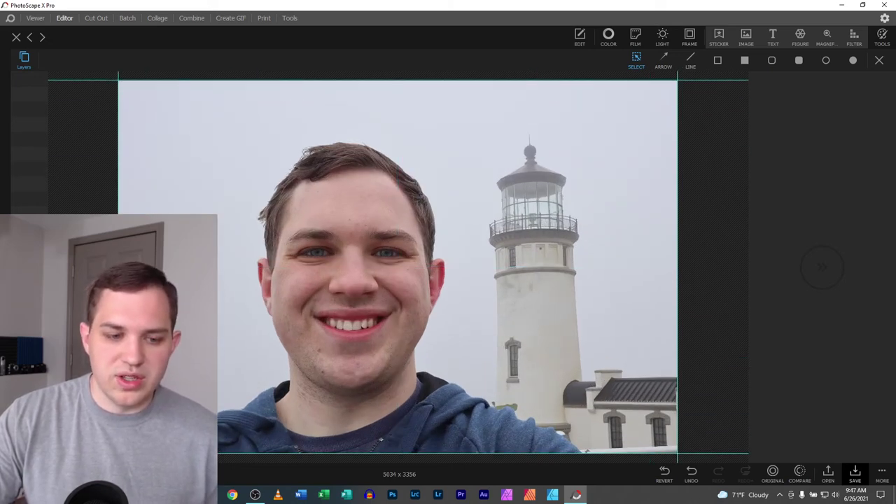
pyautogui.hotkey('ctrl', '-')
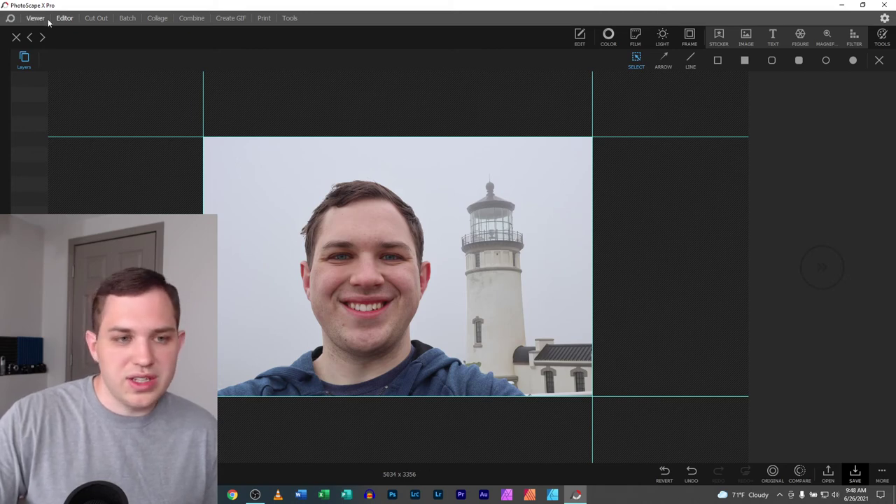
# - Close the composite and save it as a new JPEG on the Desktop, adding a version suffix to the name IMG_3532
pyautogui.click(17, 38)
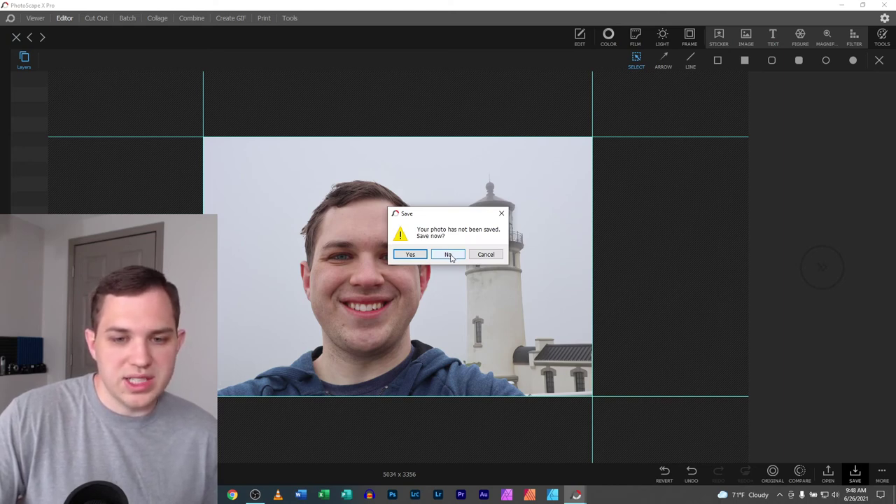
pyautogui.click(410, 255)
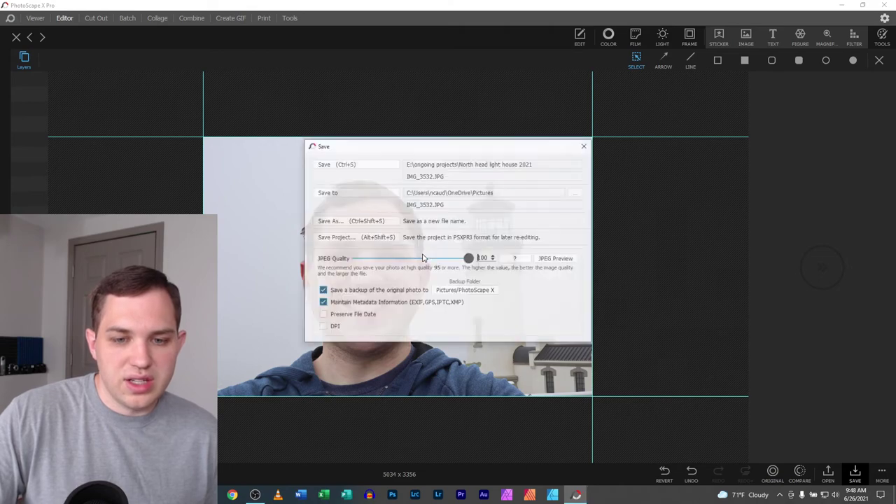
pyautogui.click(347, 225)
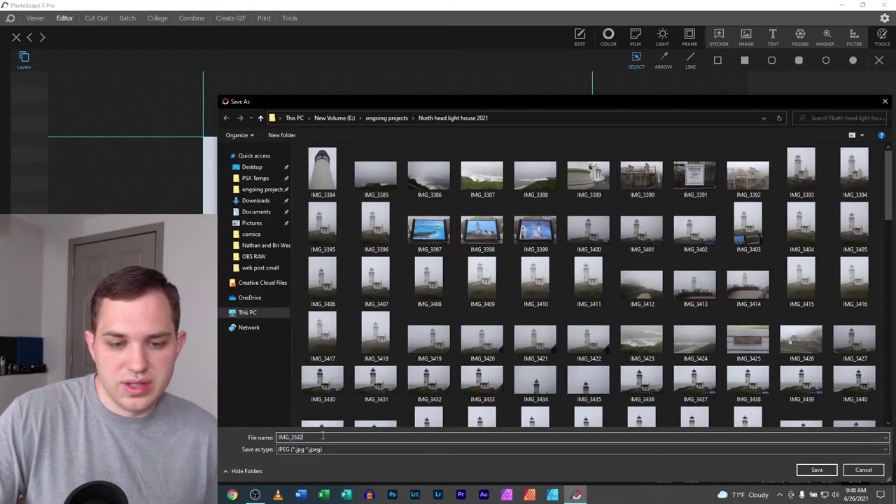
pyautogui.click(253, 168)
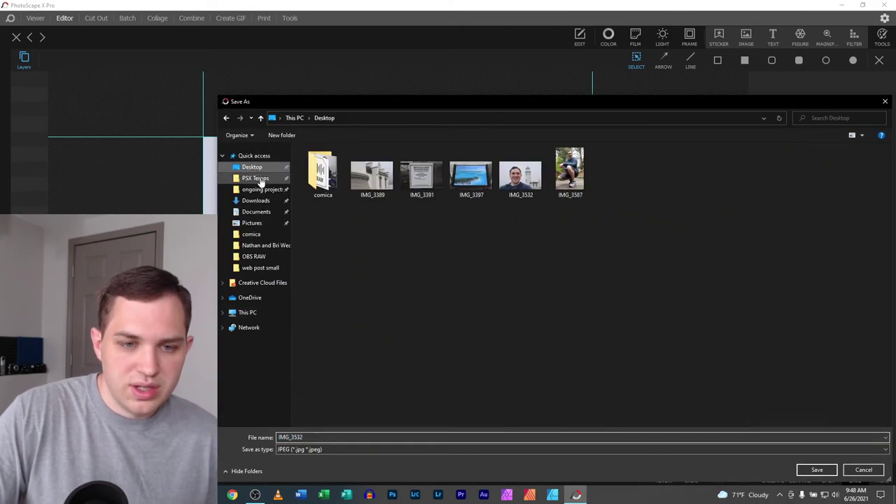
pyautogui.doubleClick(329, 437)
pyautogui.write('_edited')
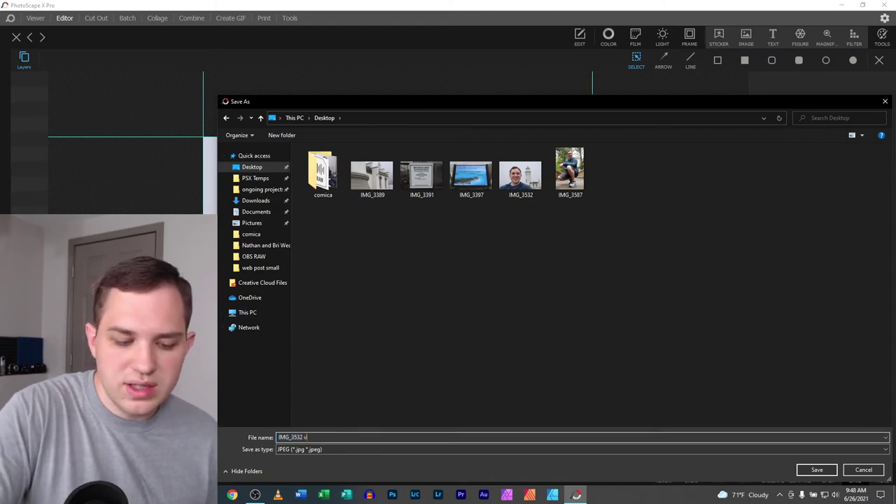
pyautogui.press('Return')
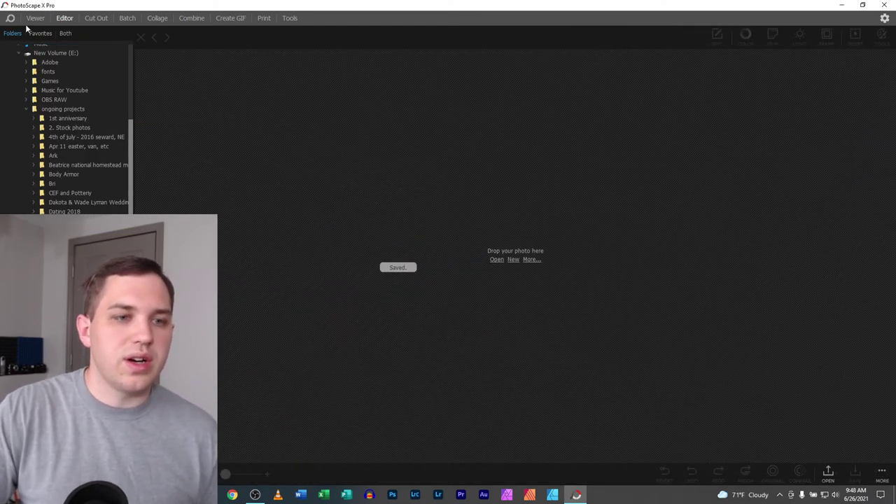
# - View the selfies at the lighthouse base one by one in the Viewer, through the portrait shot and back one photo
pyautogui.click(35, 18)
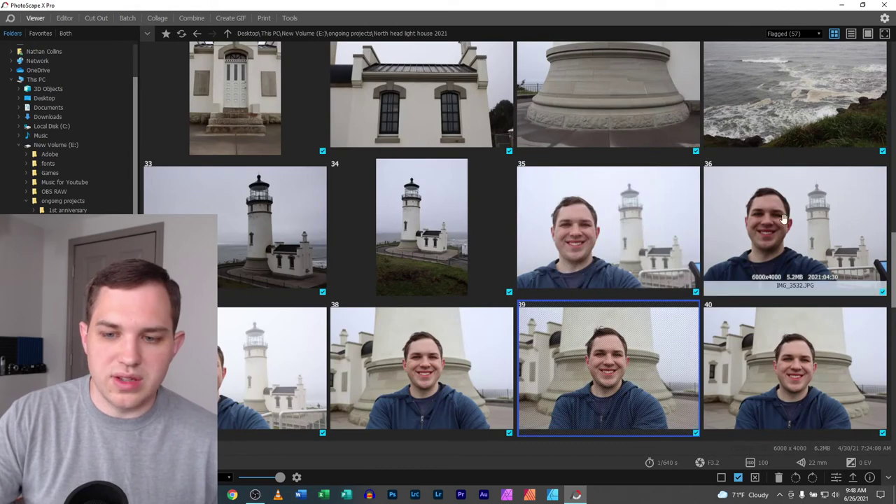
pyautogui.doubleClick(434, 354)
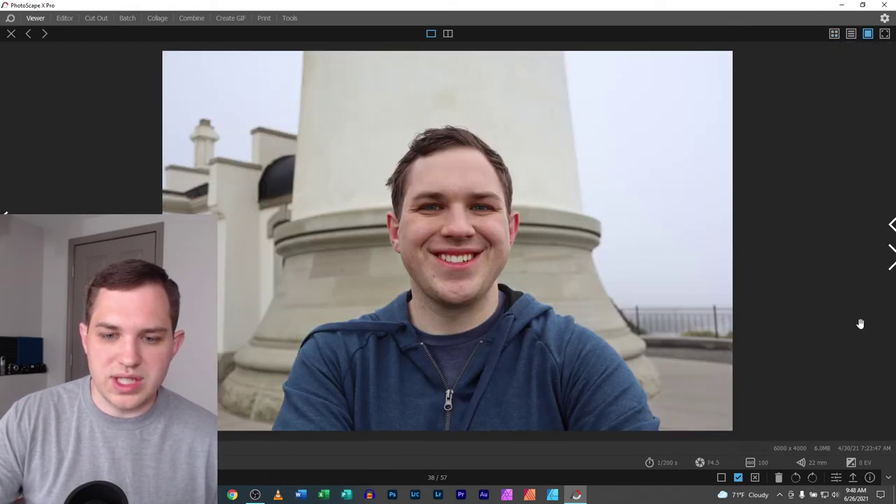
pyautogui.click(886, 259)
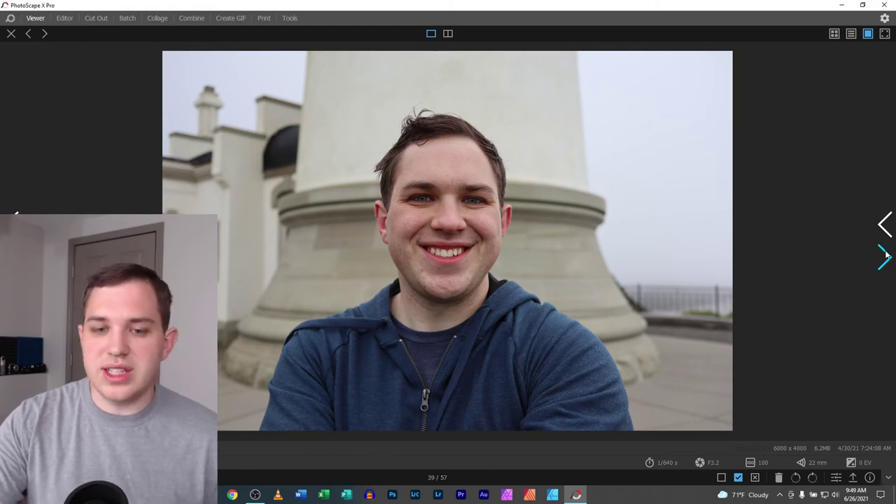
pyautogui.click(886, 256)
pyautogui.click(885, 256)
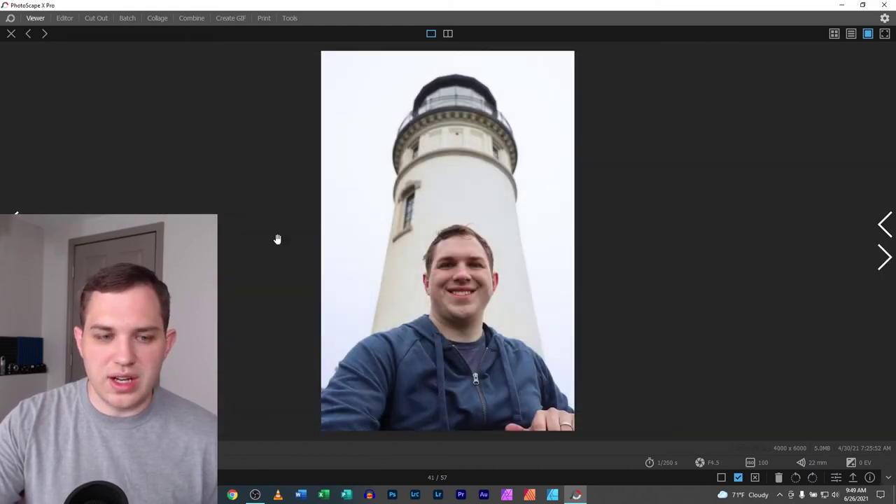
pyautogui.press('Left')
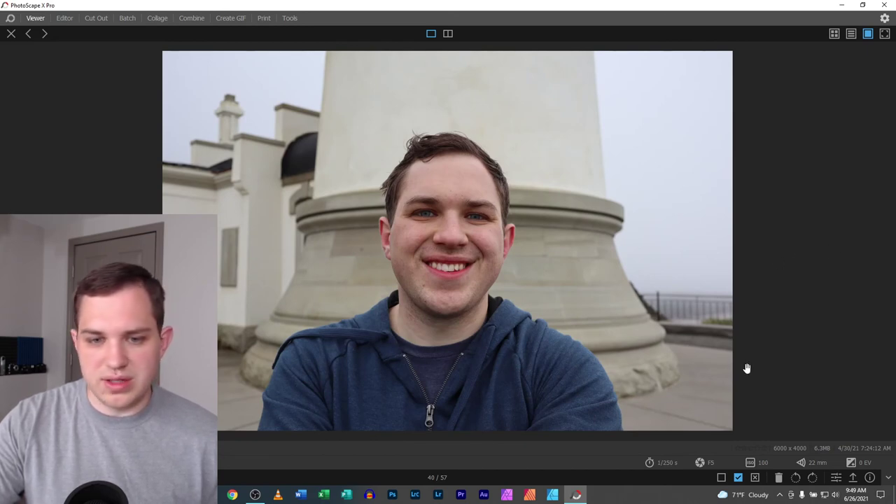
# - Try a 5034 x 3356 crop around the man in IMG_3542.JPG in the Editor, undo it and close the photo
pyautogui.click(836, 479)
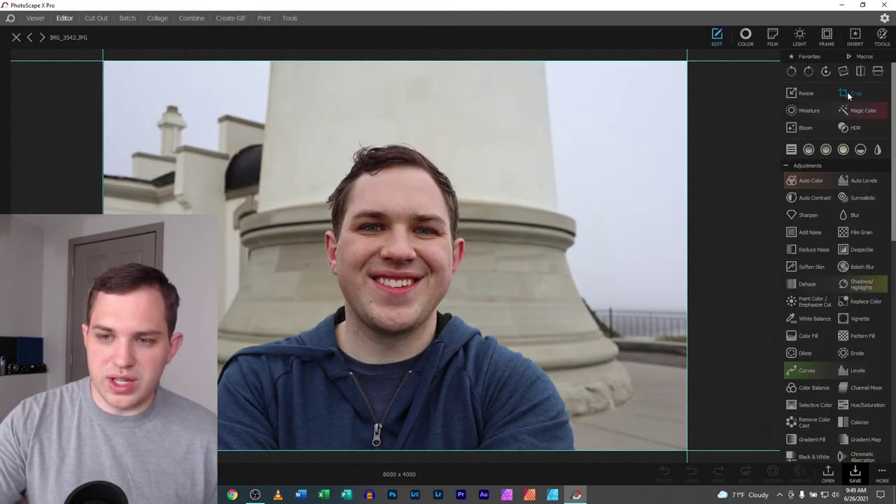
pyautogui.click(848, 92)
pyautogui.moveTo(179, 146); pyautogui.dragTo(277, 306)
pyautogui.press('Return')
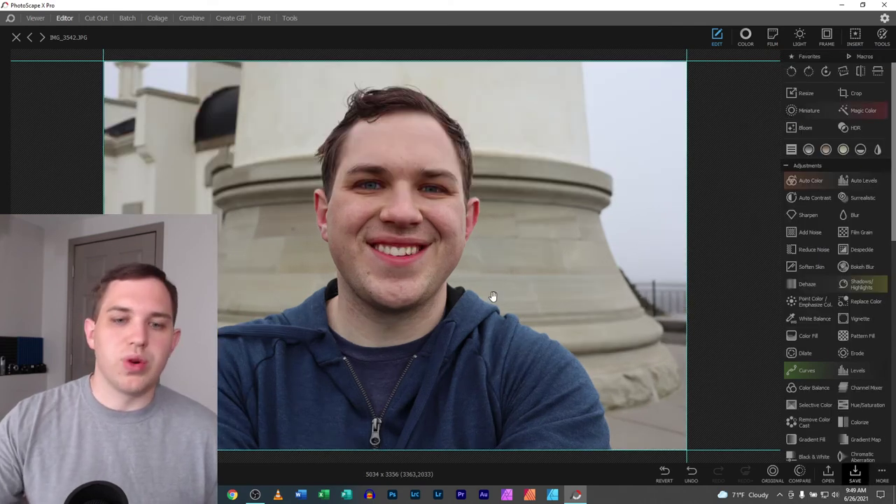
pyautogui.click(691, 472)
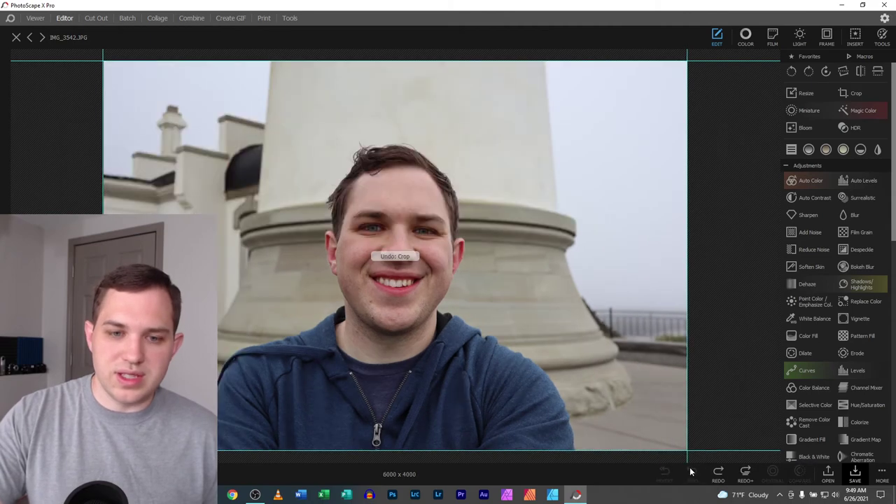
pyautogui.click(16, 37)
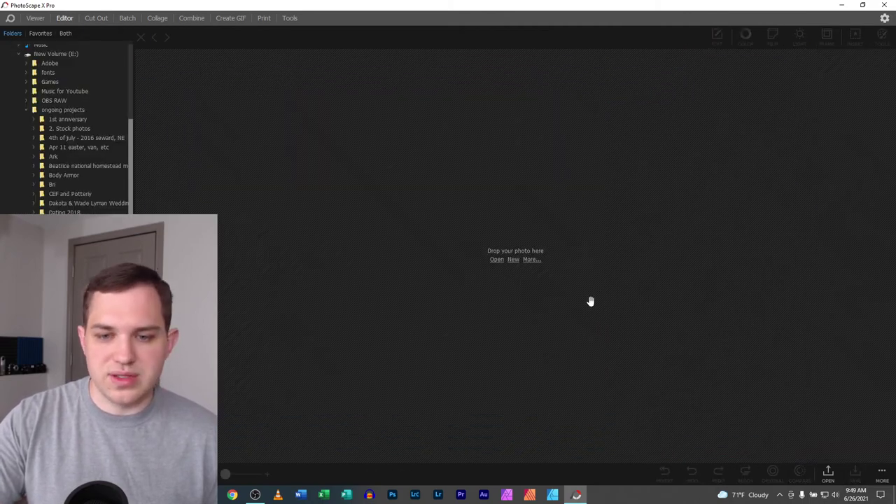
# - Open the portrait selfie IMG_3551.JPG from the Viewer in the Editor, close it unedited and return to the Viewer
pyautogui.click(29, 19)
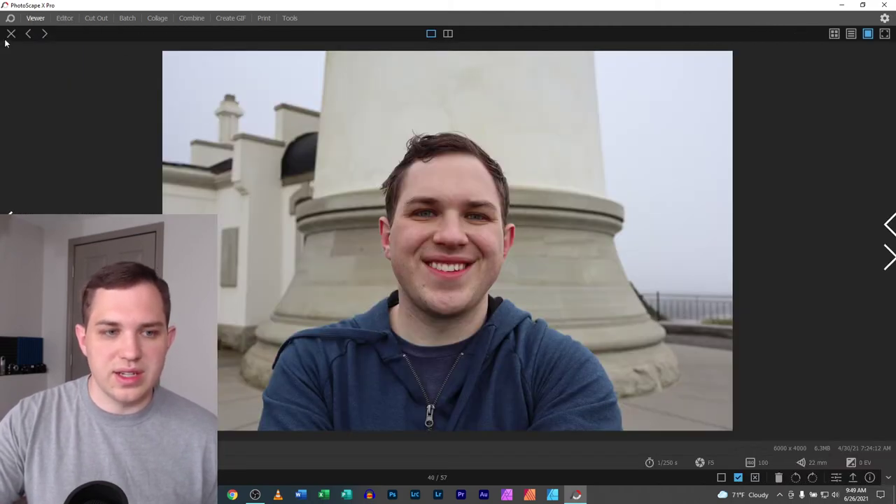
pyautogui.doubleClick(432, 389)
pyautogui.doubleClick(308, 364)
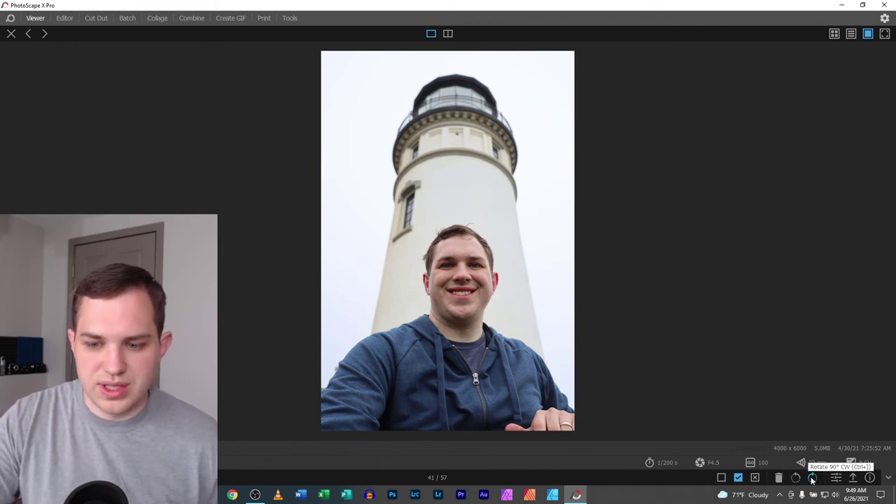
pyautogui.click(837, 478)
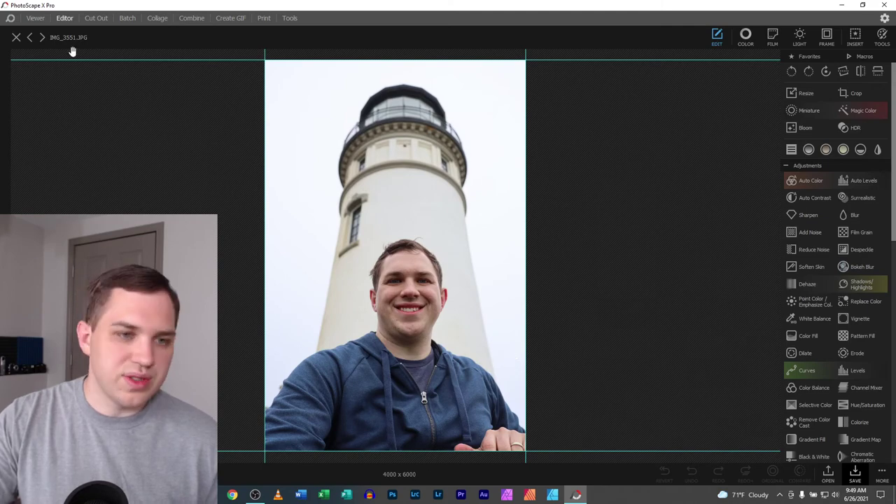
pyautogui.click(16, 38)
pyautogui.click(35, 18)
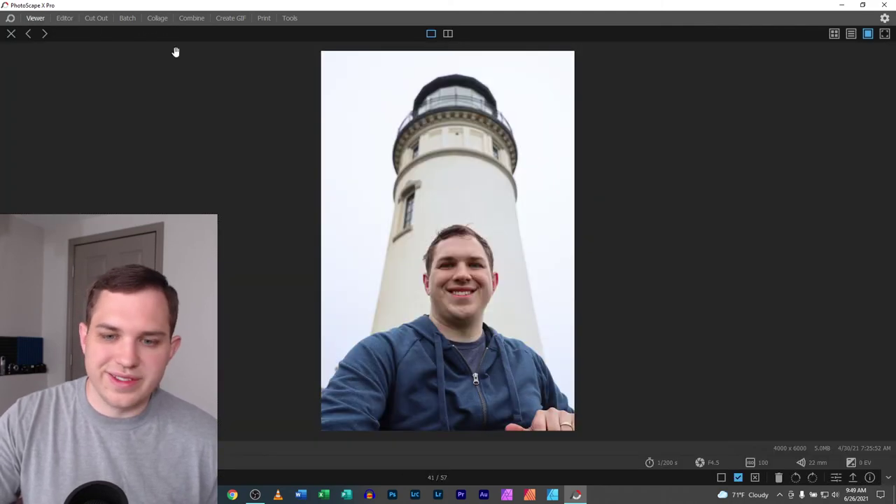
# - Go to the close-up selfie beside the lighthouse's stone wall and examine the facial detail at high magnification
pyautogui.press('Right')
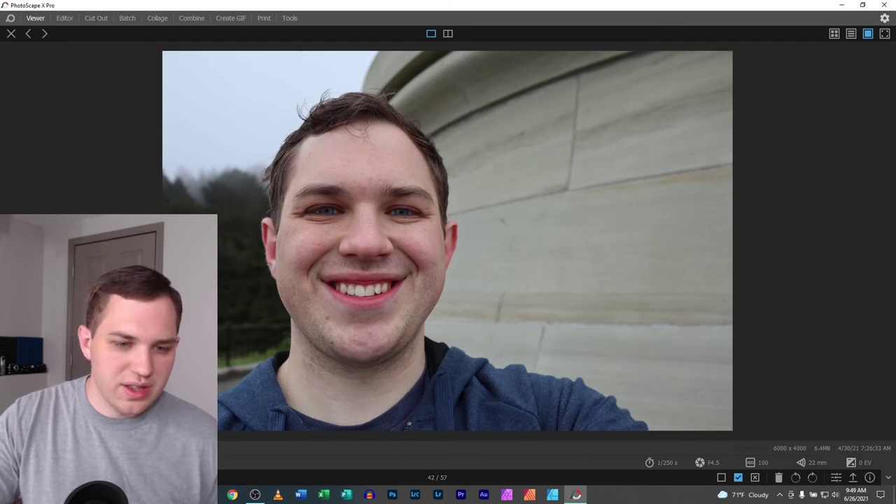
pyautogui.hotkey('ctrl', '+')
pyautogui.hotkey('ctrl', '-')
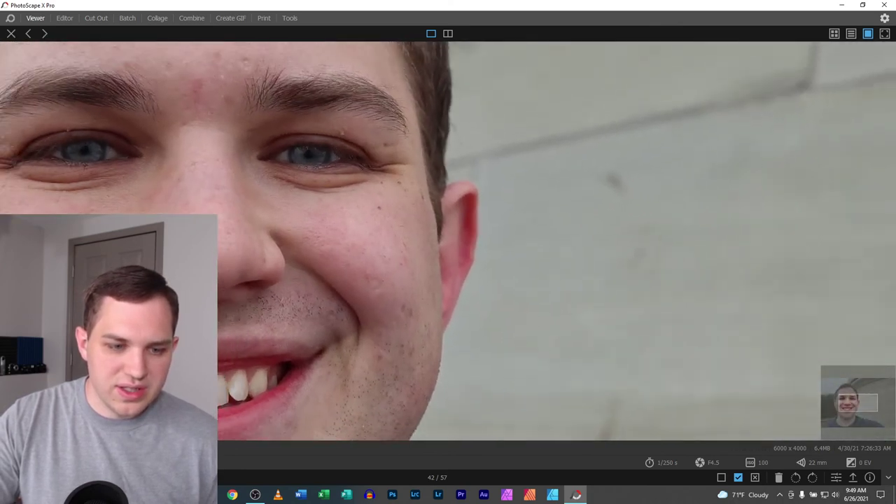
pyautogui.hotkey('ctrl', '-')
pyautogui.hotkey('ctrl', '-')
pyautogui.hotkey('ctrl', '-')
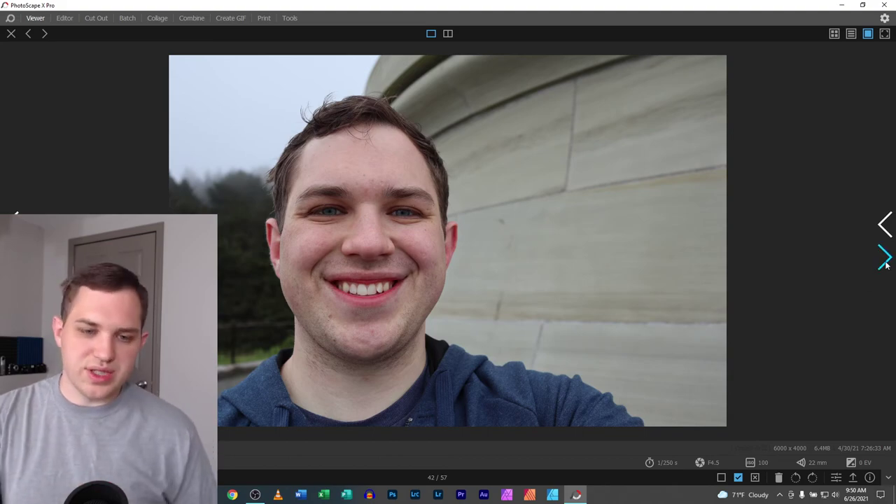
# - Open the following forest path photo, IMG_3567.JPG, in the Editor and apply the Cross Process film filter
pyautogui.click(885, 259)
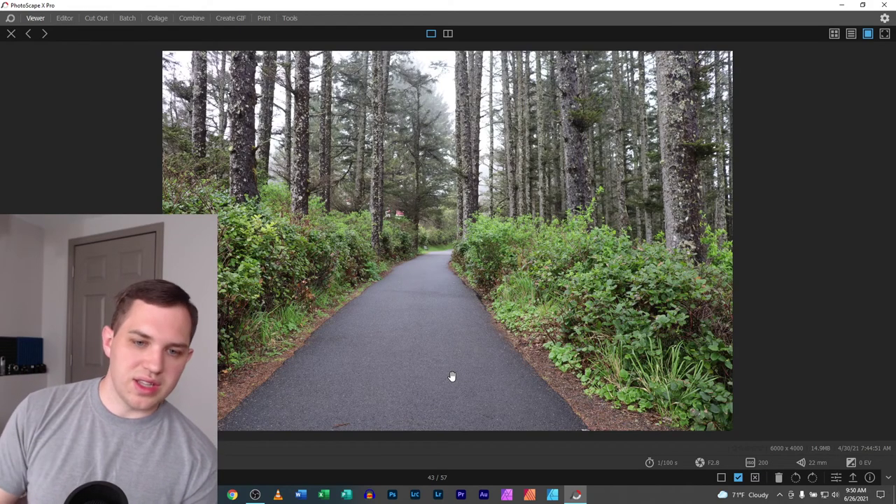
pyautogui.click(837, 477)
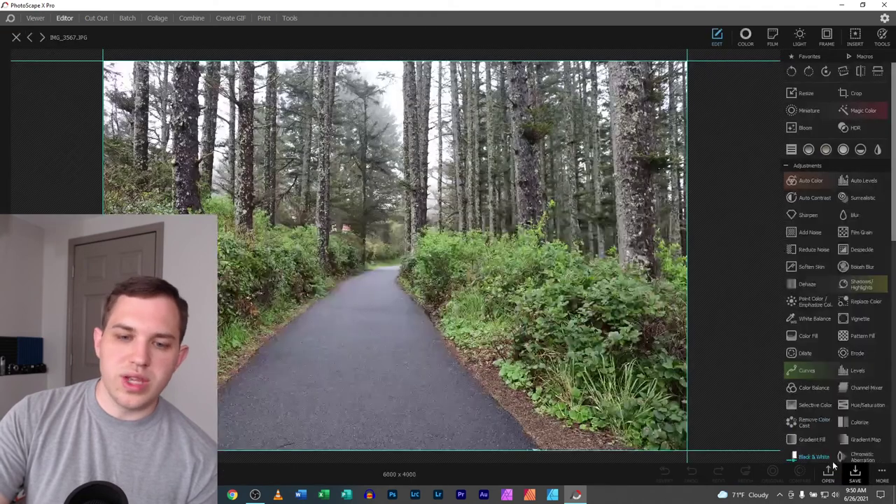
pyautogui.click(773, 38)
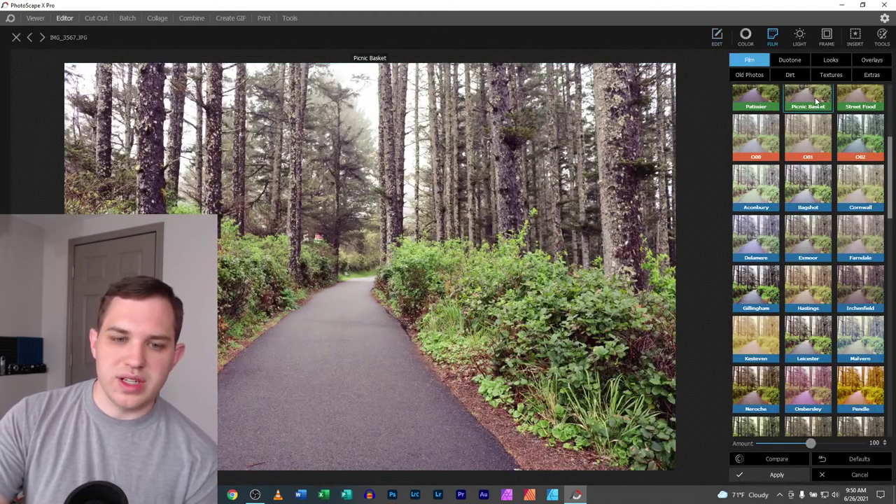
pyautogui.scroll(3, 816, 155)
pyautogui.scroll(2, 823, 160)
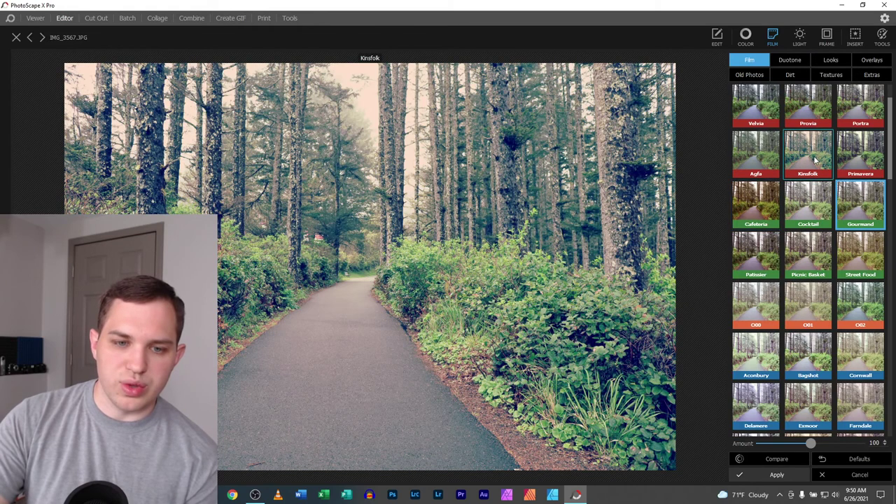
pyautogui.scroll(2, 814, 160)
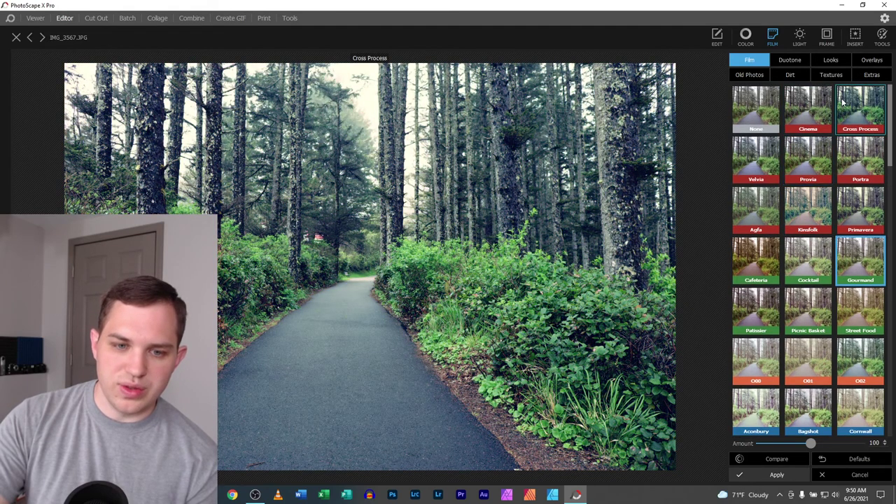
pyautogui.click(841, 113)
pyautogui.click(778, 475)
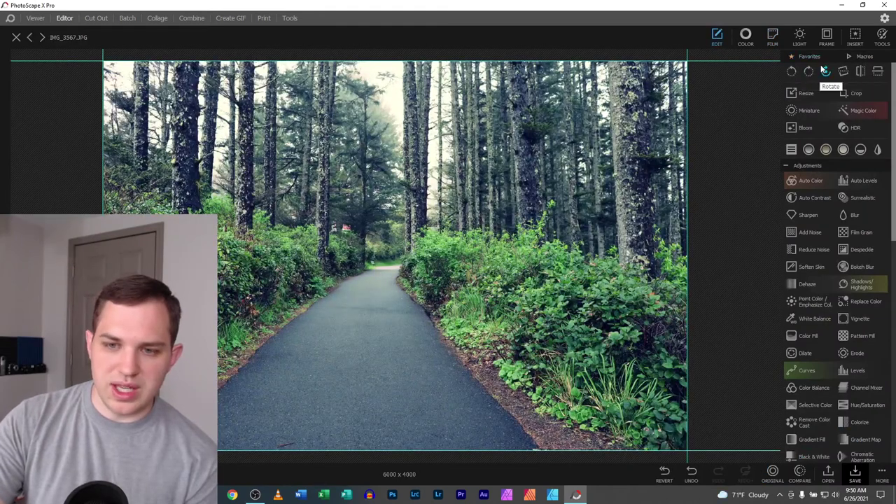
# - Try a free-ratio crop of 5059 x 4000 that trims the right side of the forest path photo
pyautogui.click(853, 94)
pyautogui.moveTo(386, 345); pyautogui.dragTo(289, 371)
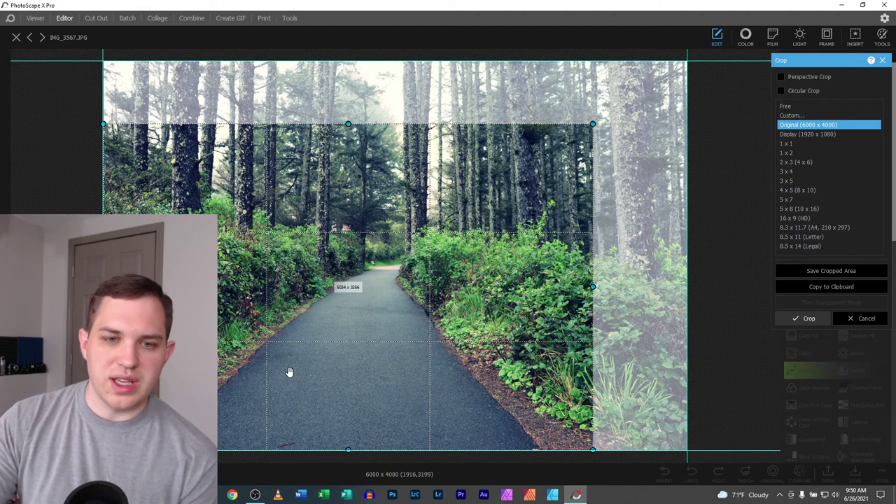
pyautogui.click(813, 107)
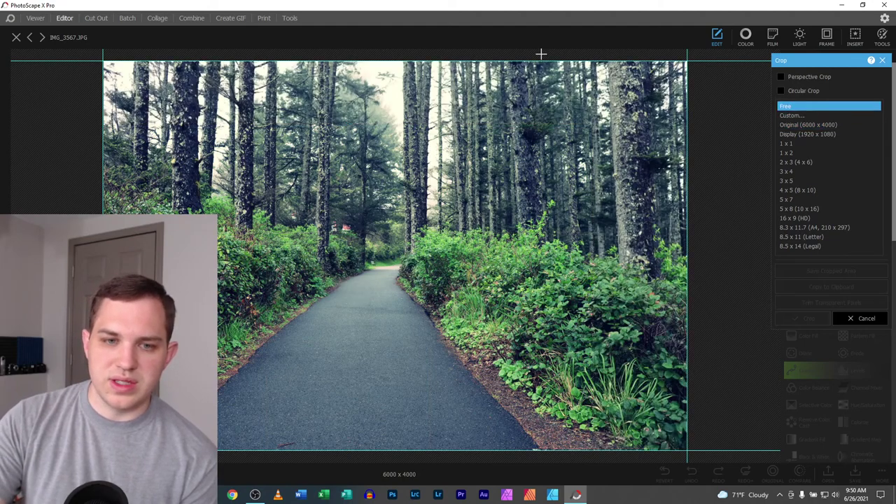
pyautogui.moveTo(67, 45); pyautogui.dragTo(595, 449)
pyautogui.press('Return')
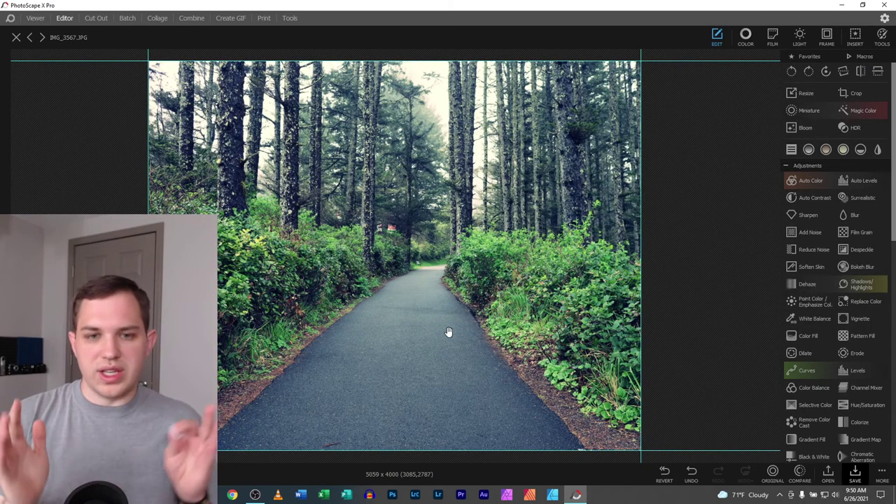
# - Undo the crop of the forest path photo and close it without saving
pyautogui.click(695, 475)
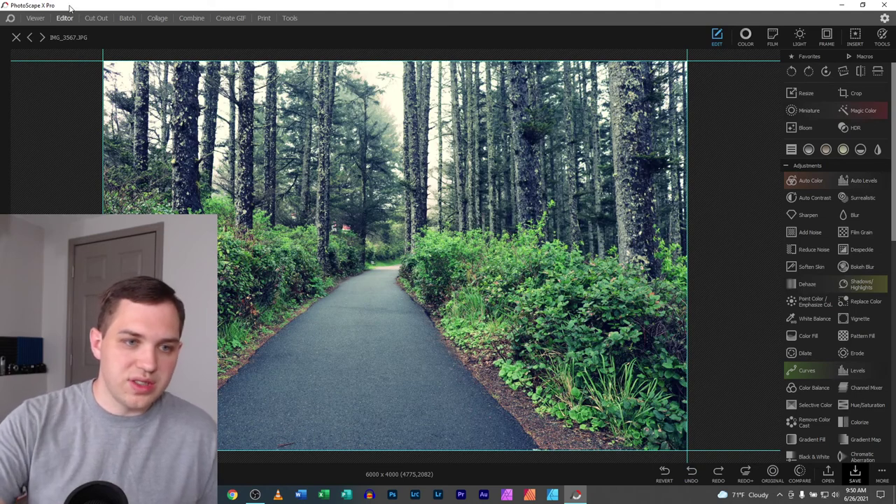
pyautogui.click(16, 38)
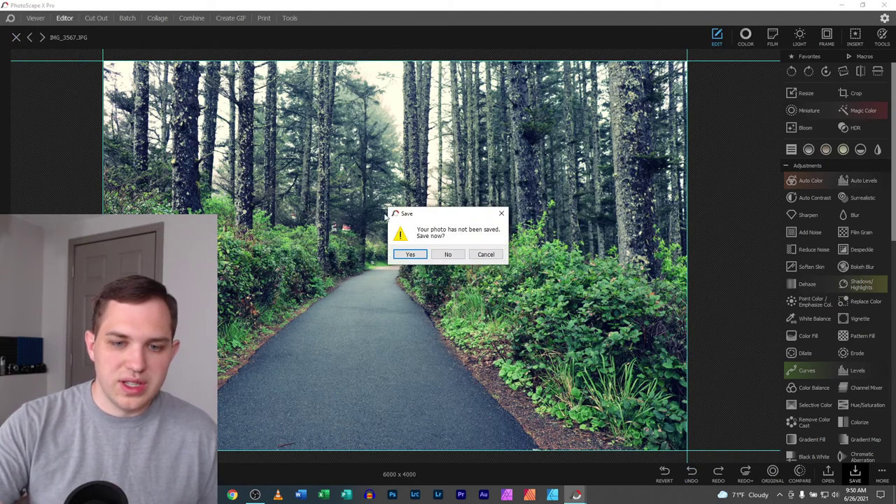
pyautogui.click(449, 255)
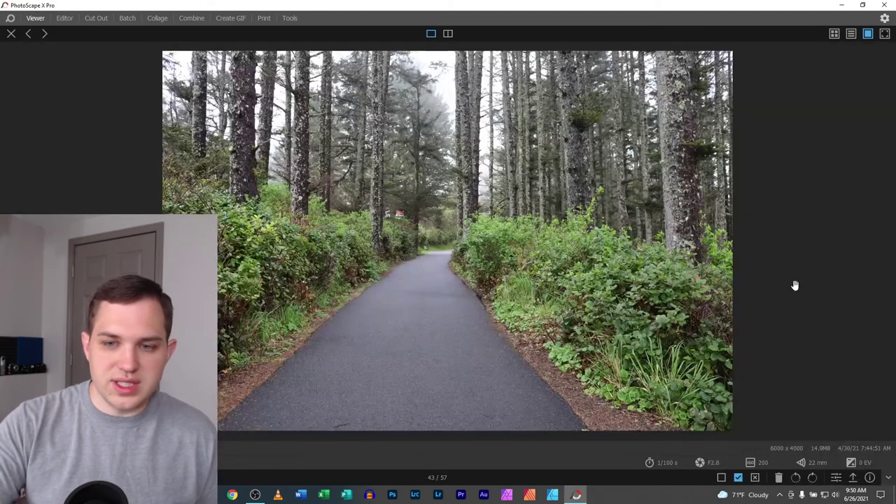
# - Advance in the Viewer to the selfie on the wooden bridge and examine the face and blurred background up close
pyautogui.click(889, 259)
pyautogui.click(888, 258)
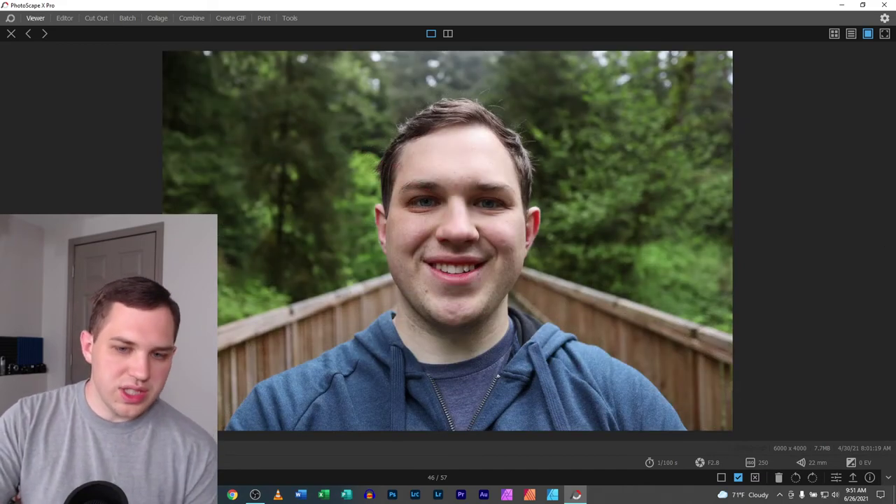
pyautogui.hotkey('ctrl', '+')
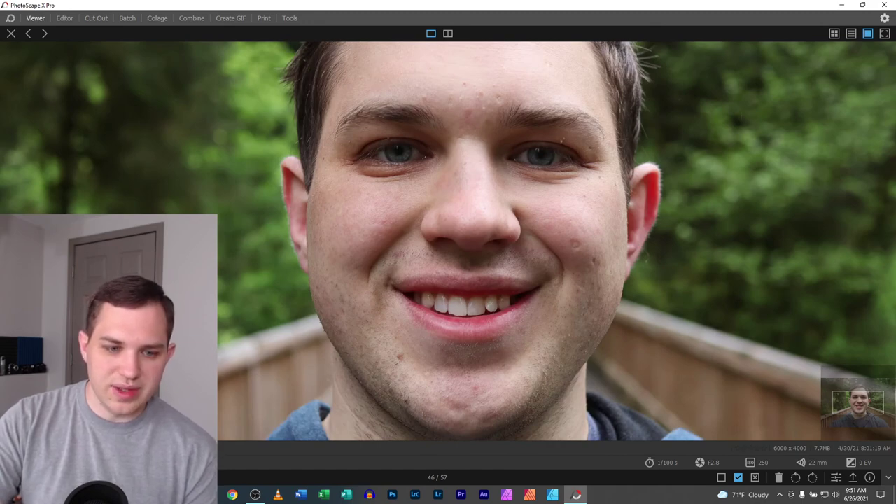
pyautogui.hotkey('ctrl', '-')
pyautogui.hotkey('ctrl', '-')
pyautogui.hotkey('ctrl', '+')
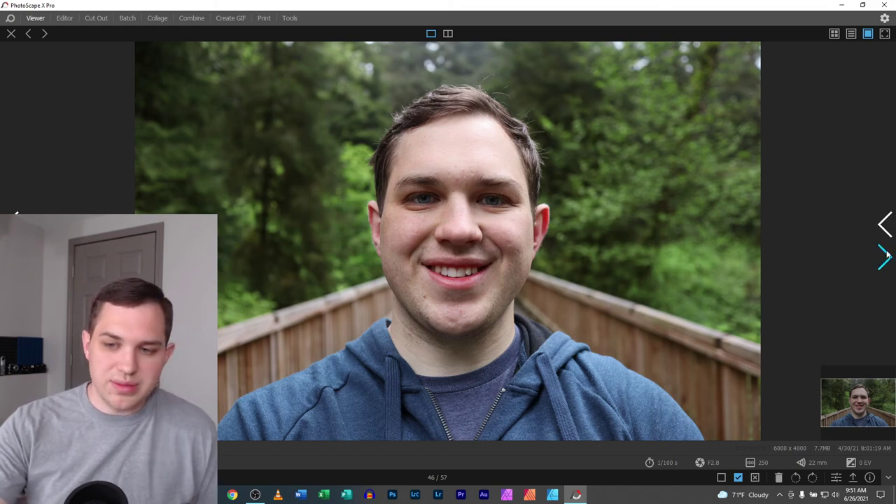
# - Browse the following bridge and forest photos up to the forest path selfie, and return to the second crouching portrait
pyautogui.click(884, 256)
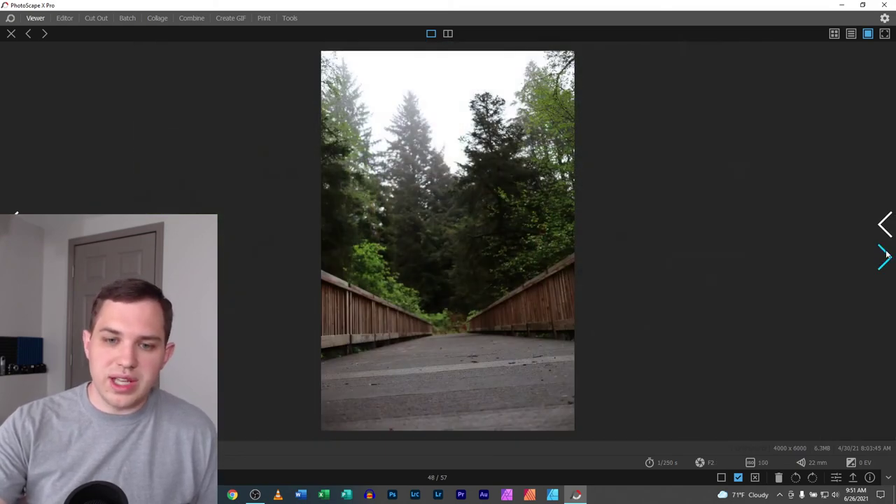
pyautogui.click(884, 256)
pyautogui.click(885, 257)
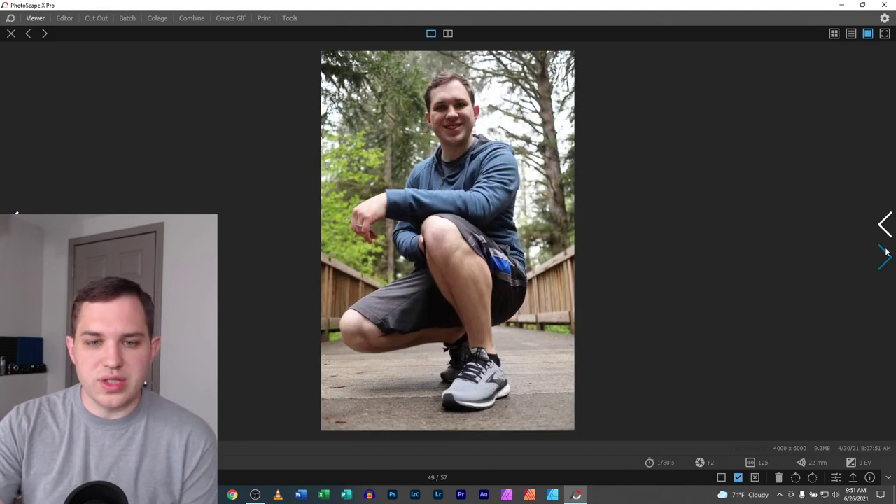
pyautogui.click(884, 256)
pyautogui.click(884, 257)
pyautogui.click(885, 257)
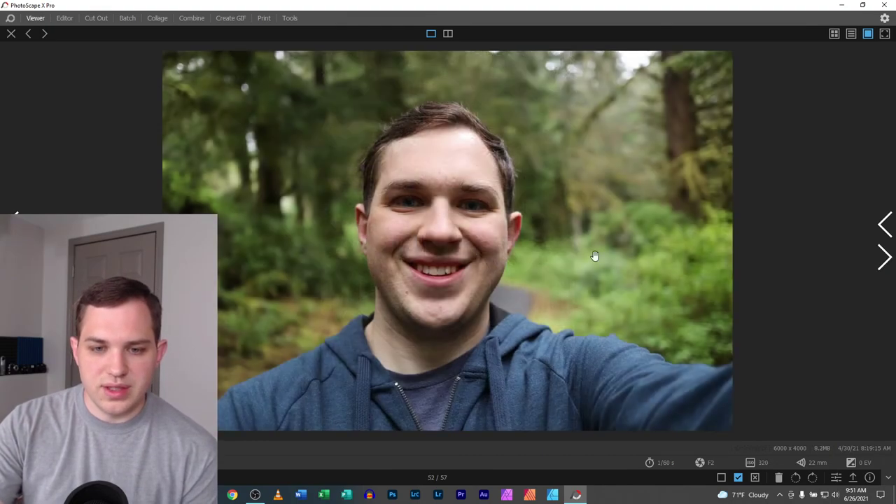
pyautogui.click(885, 224)
pyautogui.click(885, 224)
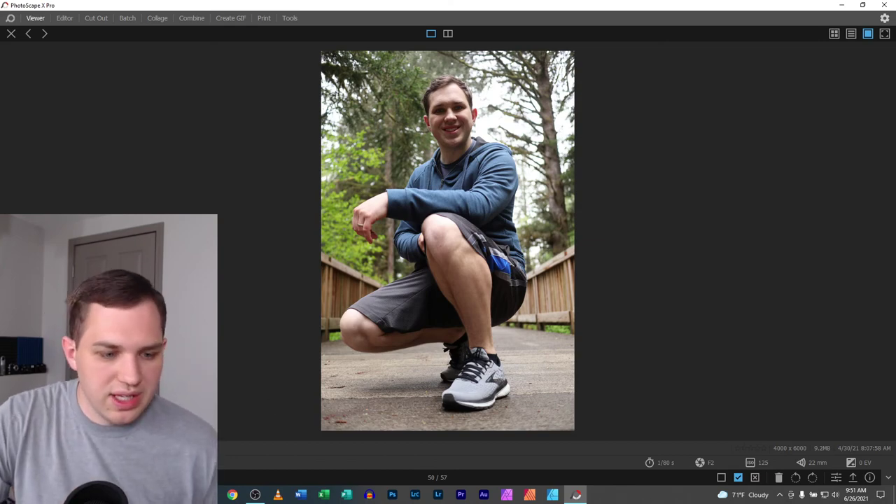
# - Examine the face in the crouching bridge portrait up close and compare it with the whole frame
pyautogui.scroll(5, 416, 168)
pyautogui.moveTo(416, 168); pyautogui.dragTo(438, 241)
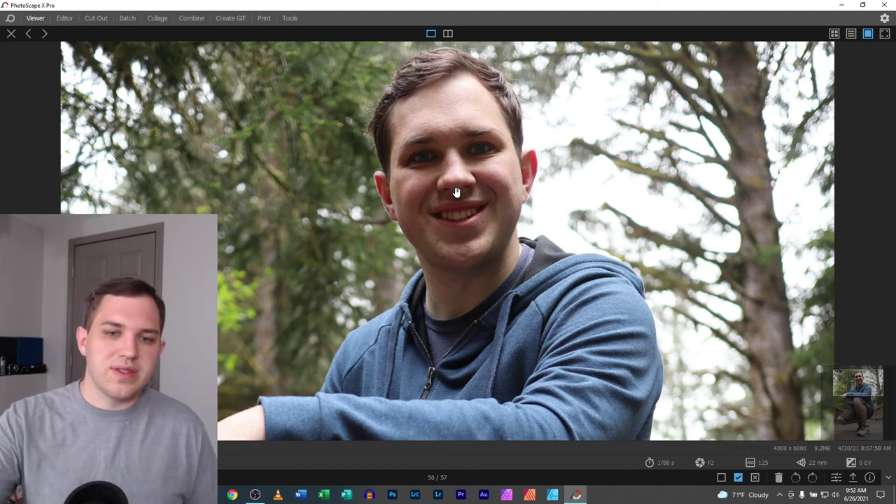
pyautogui.scroll(-3, 448, 241)
pyautogui.scroll(2, 449, 241)
pyautogui.scroll(-1, 449, 241)
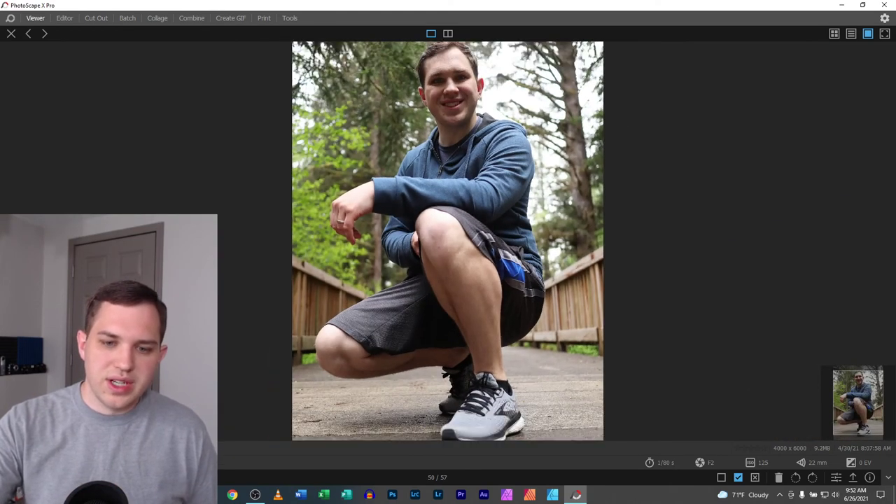
pyautogui.scroll(-1, 448, 240)
pyautogui.scroll(1, 448, 241)
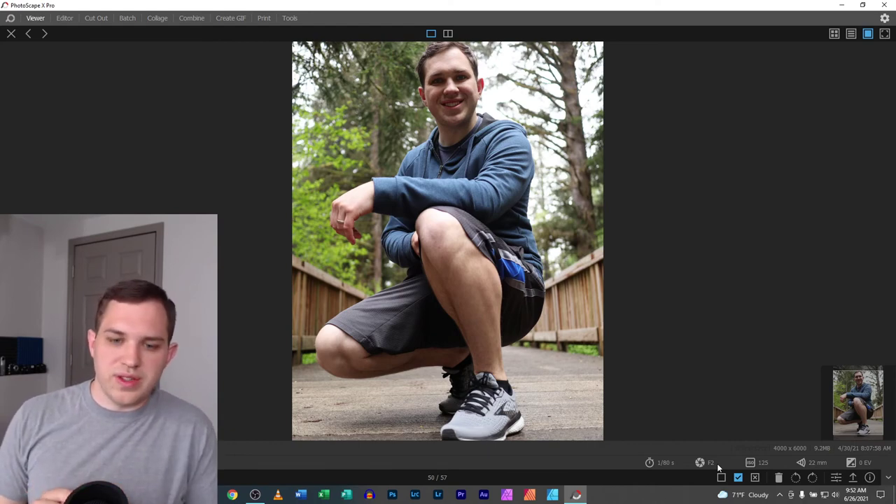
# - Inspect the focus on the knee, shorts and running shoe in the crouching portrait
pyautogui.scroll(3, 478, 384)
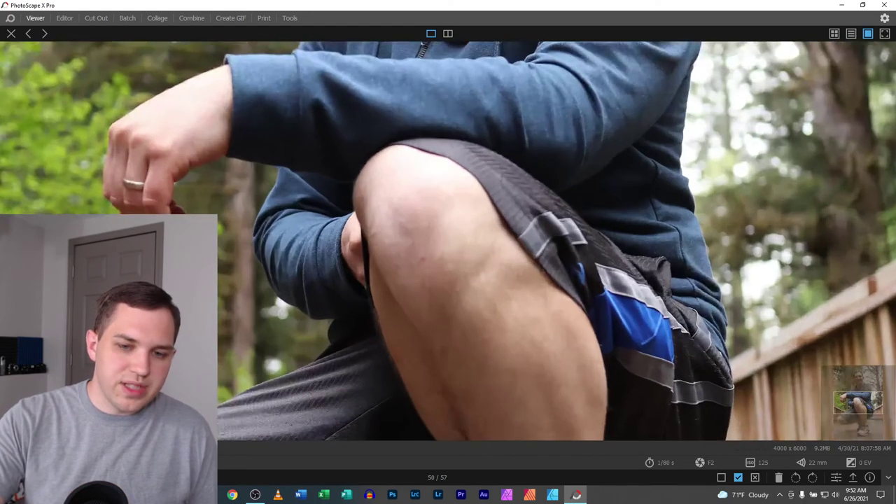
pyautogui.moveTo(477, 384); pyautogui.dragTo(490, 350)
pyautogui.moveTo(490, 5); pyautogui.dragTo(446, 176)
pyautogui.doubleClick(511, 213)
pyautogui.scroll(-5, 468, 216)
pyautogui.moveTo(467, 359); pyautogui.dragTo(462, 184)
pyautogui.scroll(2, 435, 123)
pyautogui.moveTo(460, 130); pyautogui.dragTo(437, 322)
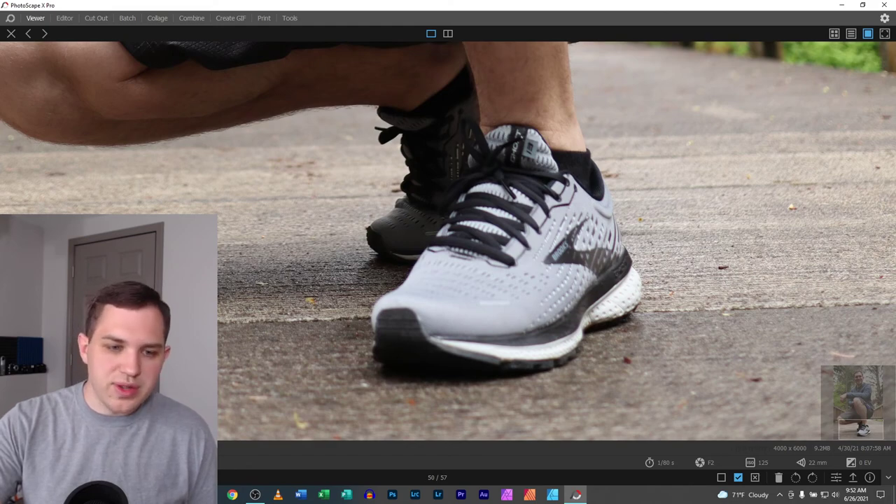
pyautogui.scroll(-5, 448, 240)
pyautogui.scroll(2, 448, 241)
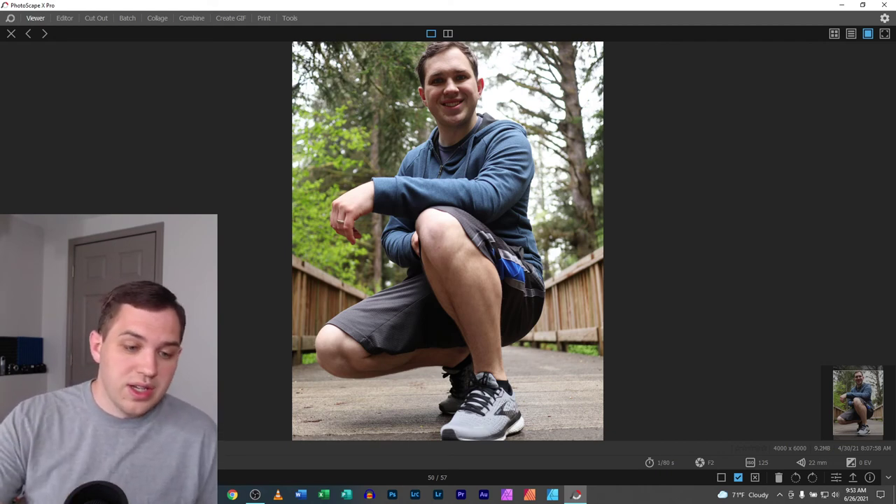
# - Compare the sharpness of the face and upper body with the knee and legs in the crouching portrait
pyautogui.scroll(3, 451, 238)
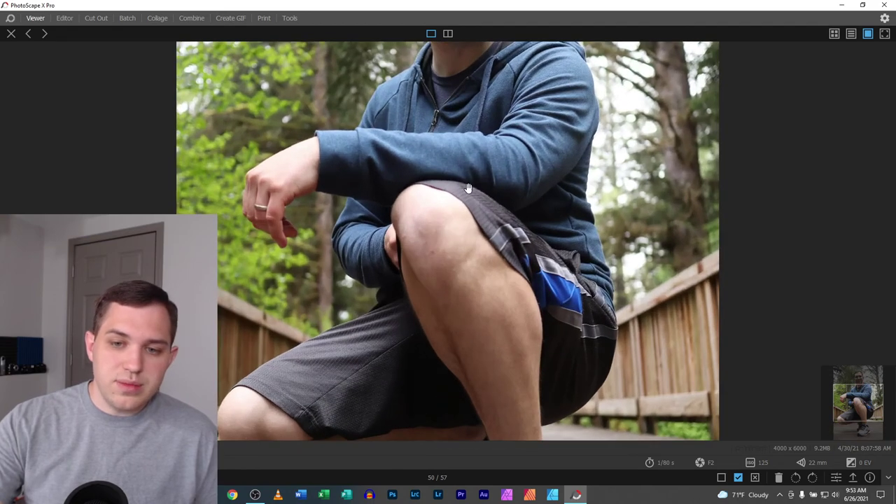
pyautogui.scroll(3, 462, 206)
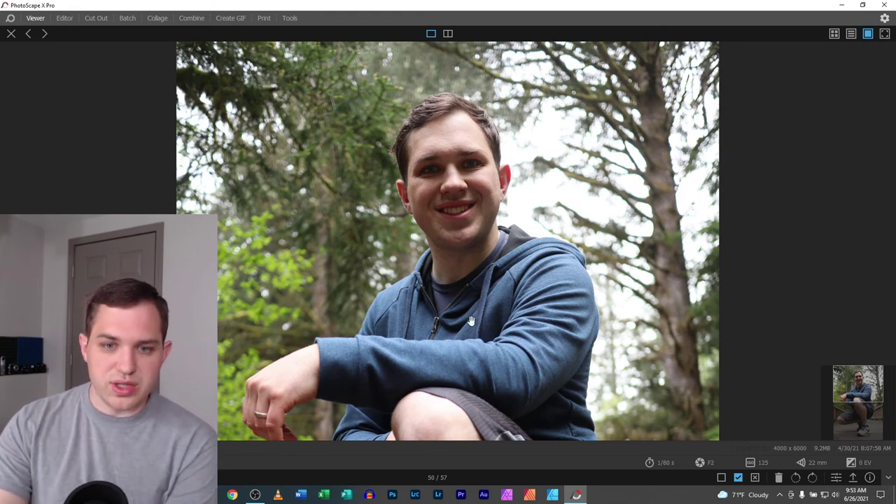
pyautogui.scroll(-4, 466, 352)
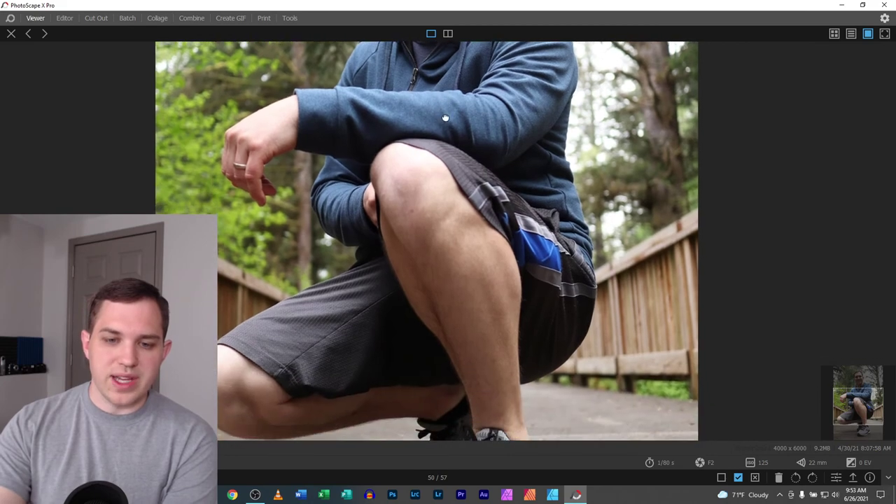
pyautogui.scroll(3, 468, 315)
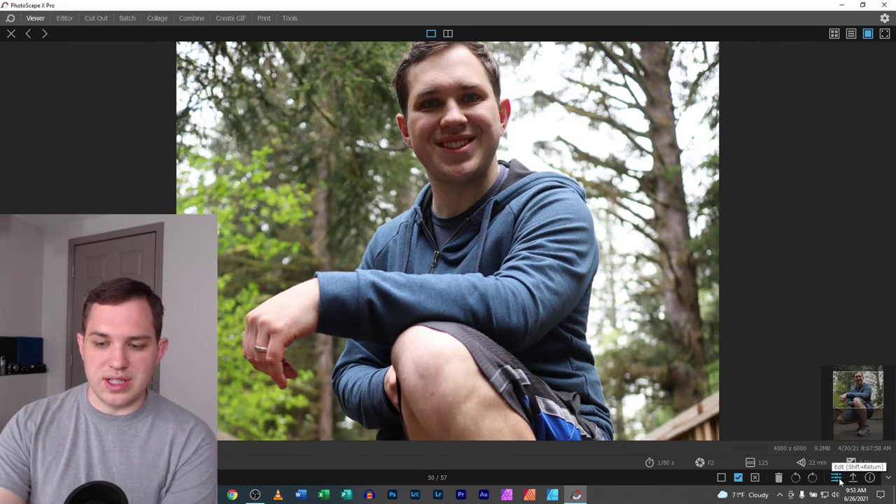
# - Open the crouching portrait for editing and start the Color adjustments with the face in close-up
pyautogui.click(837, 478)
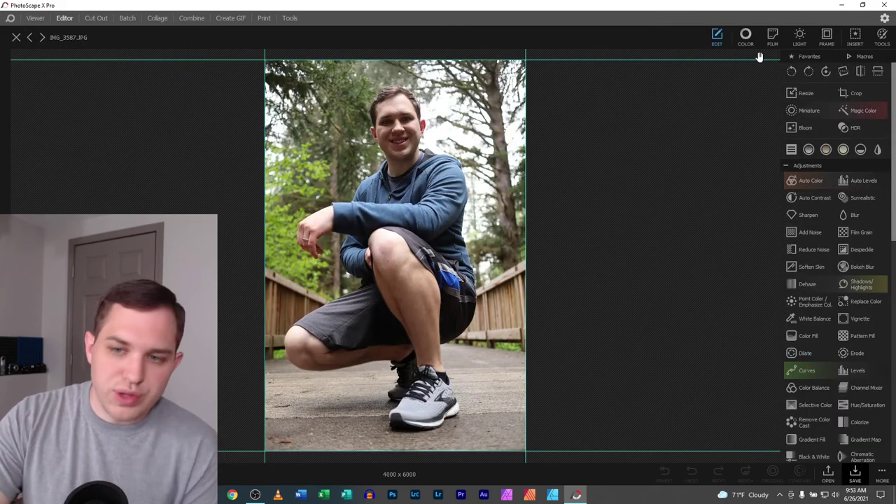
pyautogui.click(746, 35)
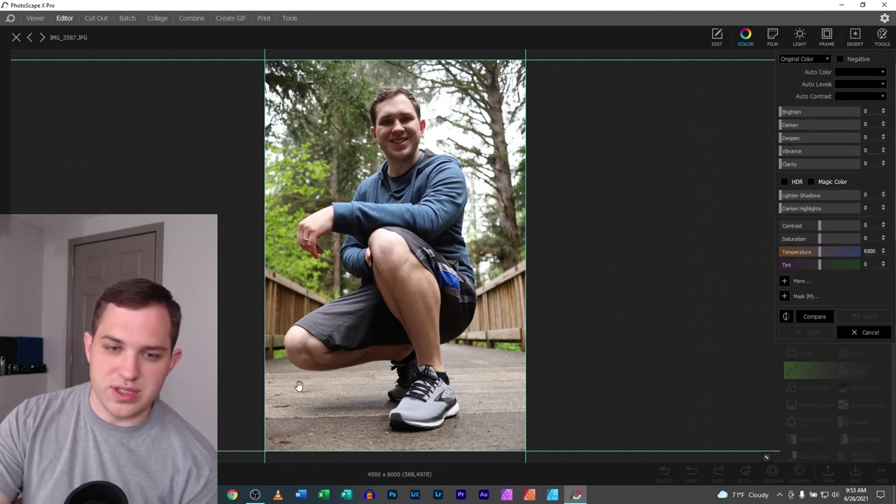
pyautogui.scroll(3, 387, 358)
pyautogui.moveTo(424, 294); pyautogui.dragTo(430, 335)
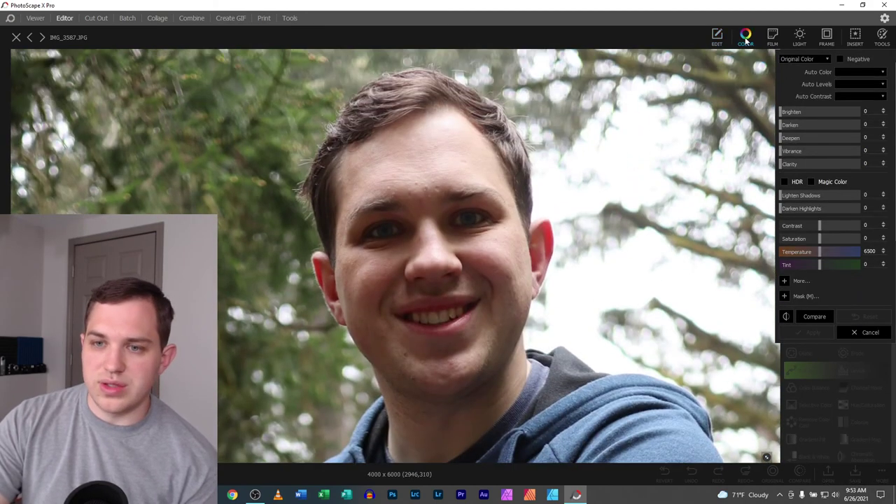
# - Brush an adjustment mask over the eyes and face, enlarging the brush for the broader areas
pyautogui.click(785, 296)
pyautogui.moveTo(368, 231)
pyautogui.mouseDown()
pyautogui.moveTo(387, 209)
pyautogui.moveTo(357, 243)
pyautogui.moveTo(392, 219)
pyautogui.moveTo(380, 246)
pyautogui.moveTo(407, 233)
pyautogui.moveTo(416, 256)
pyautogui.mouseUp()
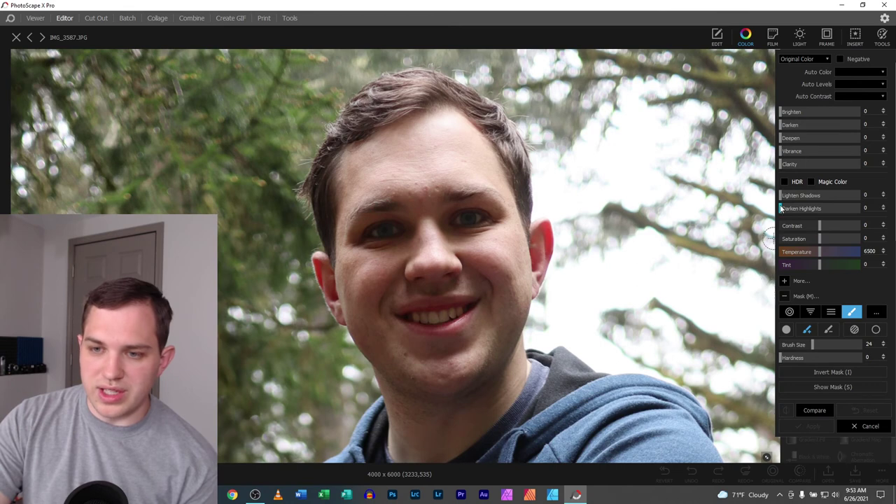
pyautogui.moveTo(812, 345); pyautogui.dragTo(838, 344)
pyautogui.moveTo(358, 230)
pyautogui.mouseDown()
pyautogui.moveTo(476, 217)
pyautogui.moveTo(414, 219)
pyautogui.mouseUp()
pyautogui.moveTo(381, 288)
pyautogui.mouseDown()
pyautogui.moveTo(353, 286)
pyautogui.moveTo(378, 262)
pyautogui.moveTo(363, 338)
pyautogui.moveTo(363, 316)
pyautogui.moveTo(375, 312)
pyautogui.moveTo(393, 395)
pyautogui.moveTo(405, 278)
pyautogui.moveTo(426, 271)
pyautogui.moveTo(434, 395)
pyautogui.moveTo(470, 386)
pyautogui.moveTo(490, 261)
pyautogui.moveTo(510, 294)
pyautogui.moveTo(519, 381)
pyautogui.moveTo(461, 425)
pyautogui.moveTo(458, 381)
pyautogui.moveTo(408, 455)
pyautogui.moveTo(468, 420)
pyautogui.moveTo(452, 440)
pyautogui.moveTo(491, 411)
pyautogui.moveTo(414, 420)
pyautogui.moveTo(403, 379)
pyautogui.moveTo(480, 297)
pyautogui.moveTo(470, 264)
pyautogui.moveTo(409, 261)
pyautogui.moveTo(504, 290)
pyautogui.mouseUp()
# - Set Blacks to 21 and Whites to 44 for the masked face, check the whole portrait, and apply the adjustments
pyautogui.click(800, 281)
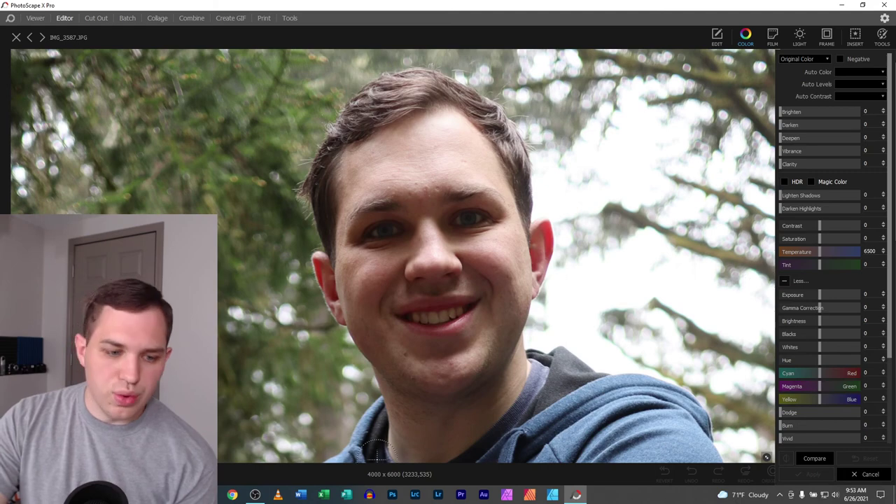
pyautogui.scroll(-1, 382, 399)
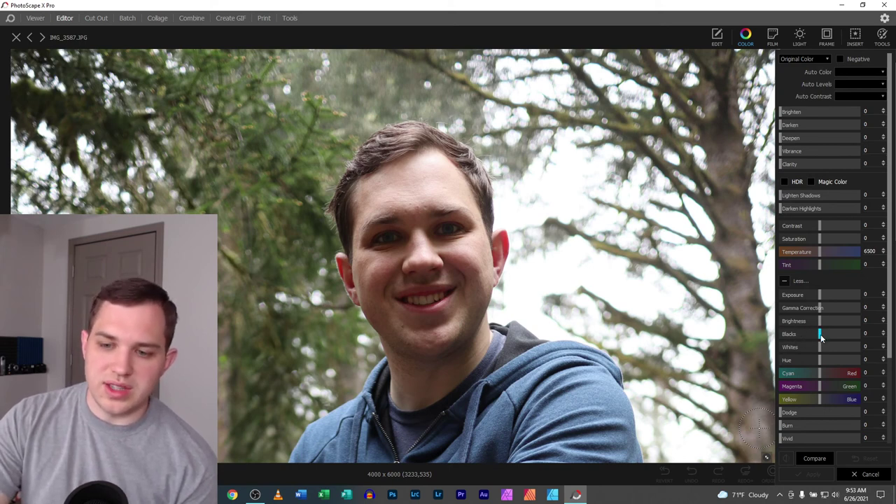
pyautogui.moveTo(820, 335); pyautogui.dragTo(836, 348)
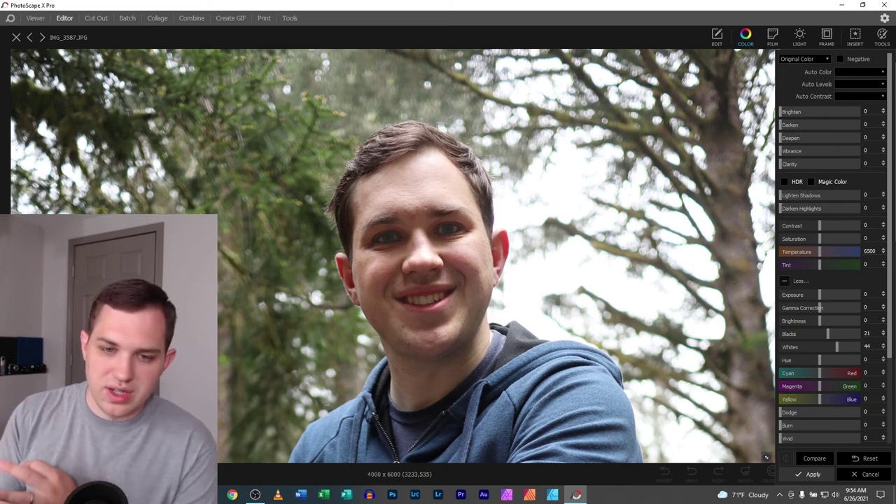
pyautogui.scroll(-1, 395, 257)
pyautogui.scroll(-3, 308, 199)
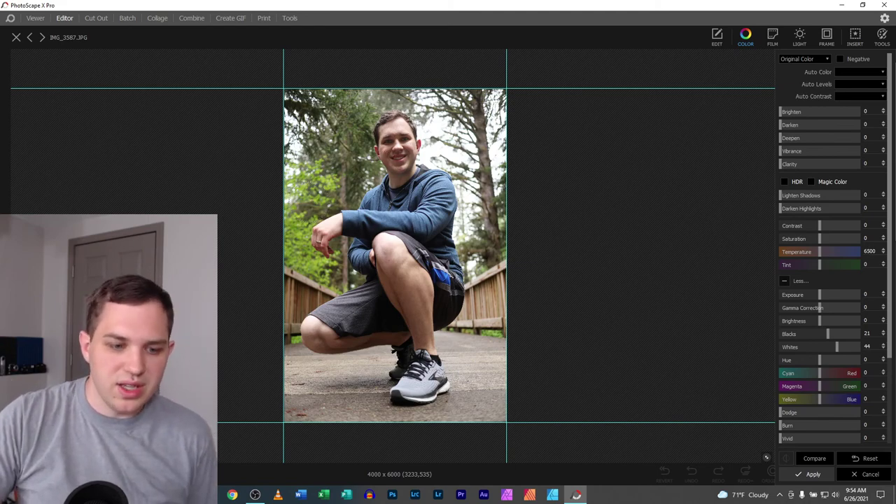
pyautogui.scroll(3, 395, 106)
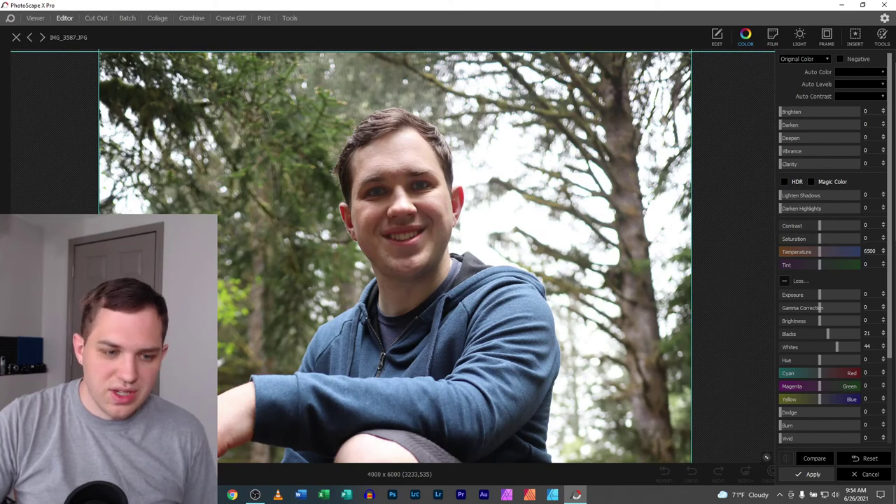
pyautogui.scroll(-3, 256, 240)
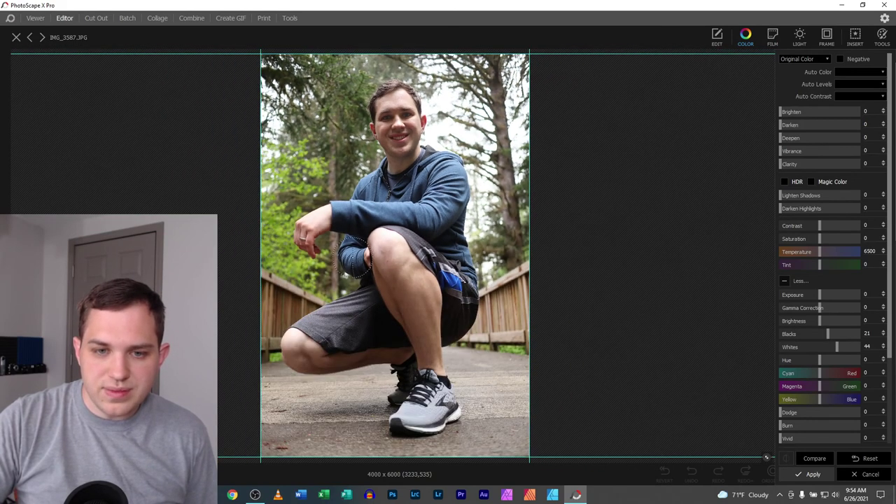
pyautogui.click(809, 474)
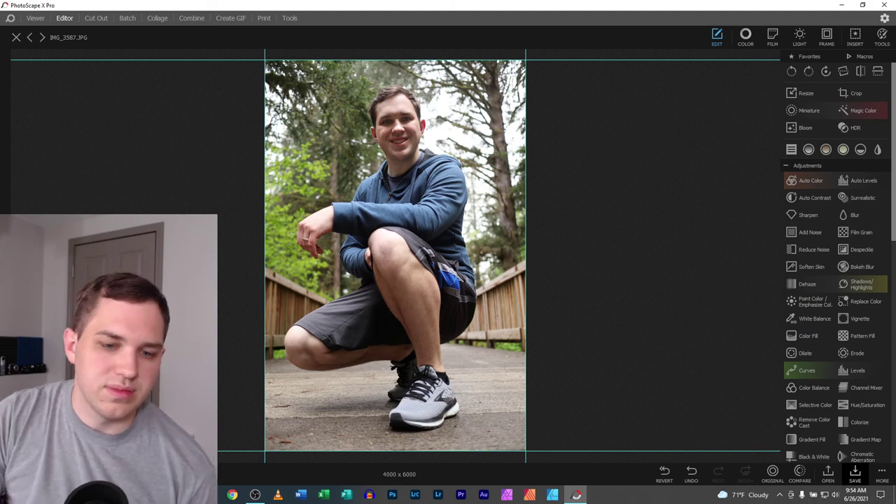
# - Review the adjusted portrait and save a copy to the Desktop, replacing the existing IMG_3587.JPG
pyautogui.hotkey('ctrl', '-')
pyautogui.scroll(1, 395, 256)
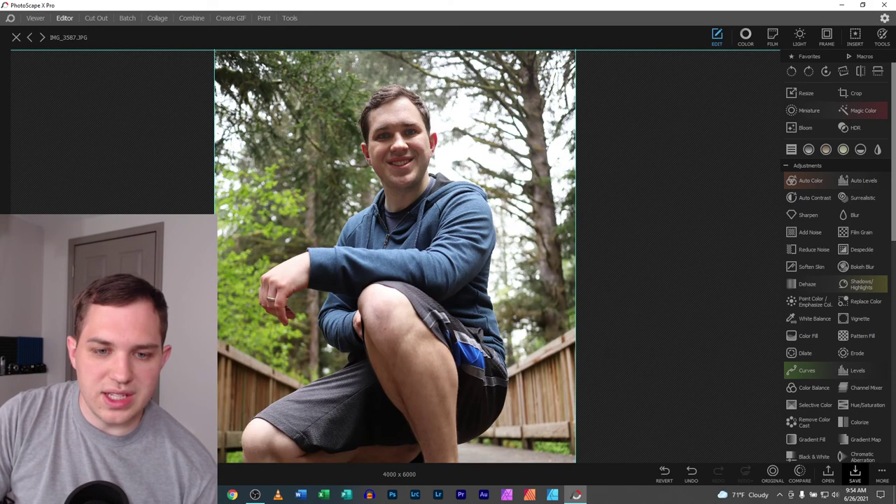
pyautogui.scroll(-1, 395, 256)
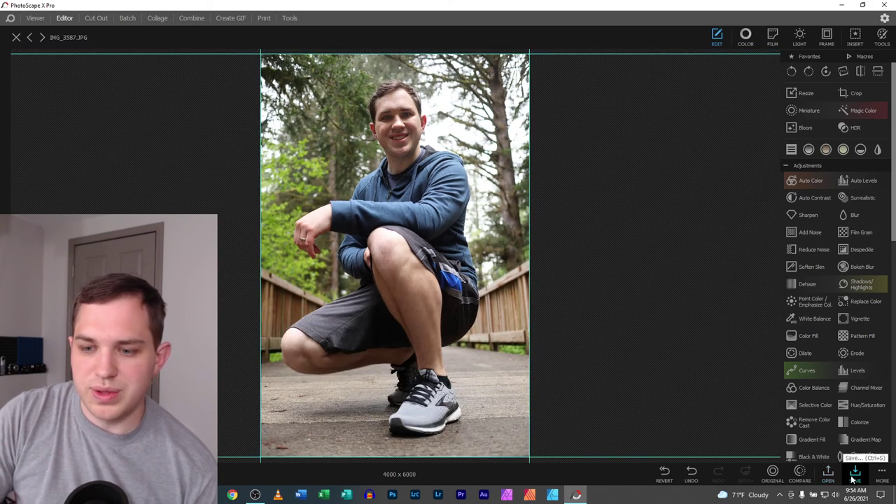
pyautogui.click(884, 476)
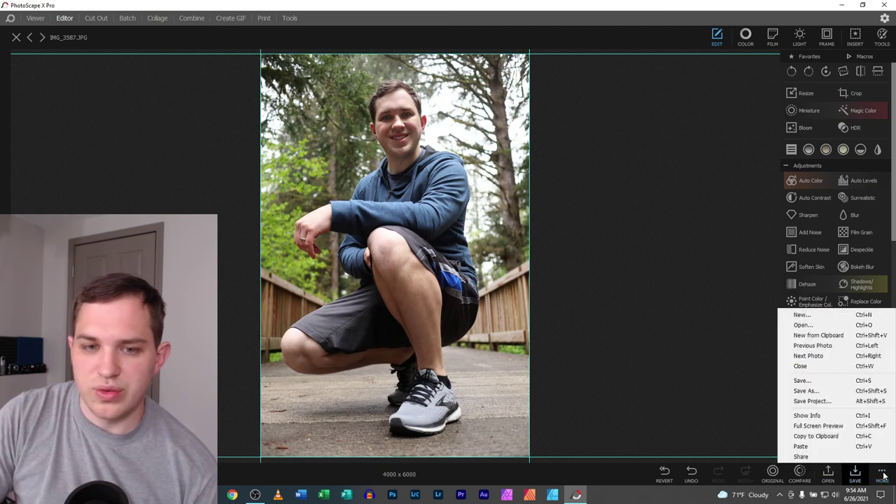
pyautogui.click(821, 394)
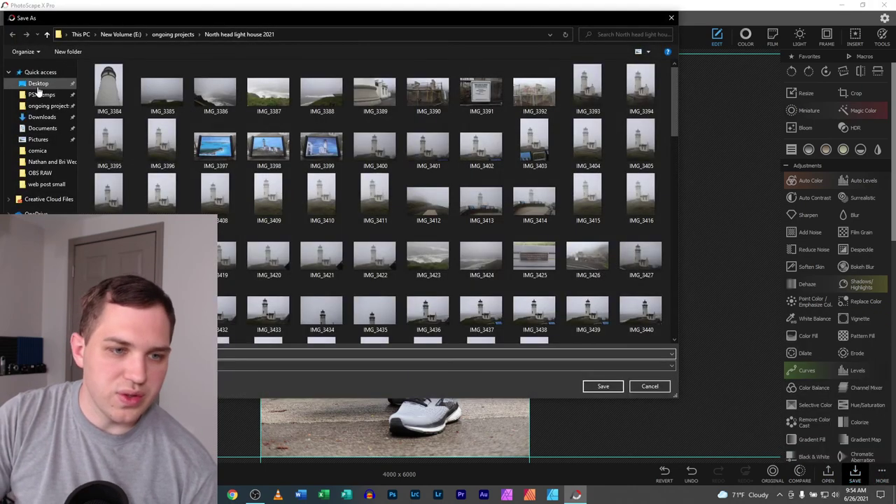
pyautogui.click(75, 84)
pyautogui.click(603, 386)
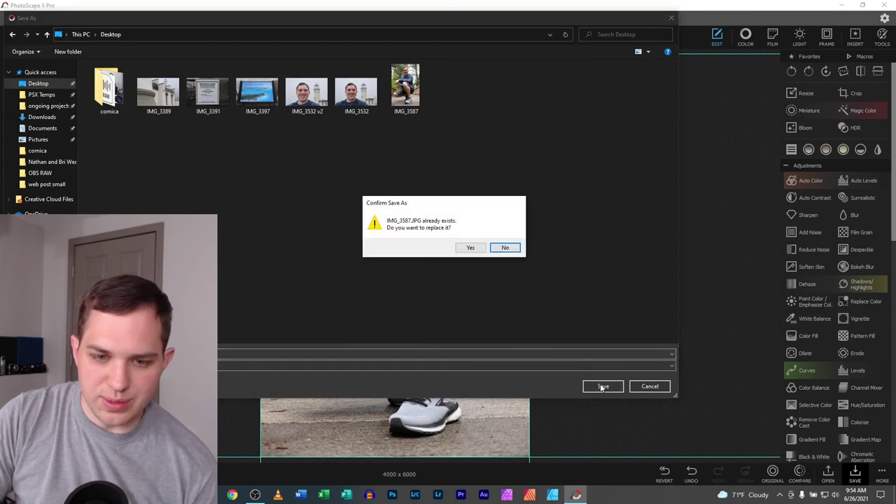
pyautogui.click(475, 248)
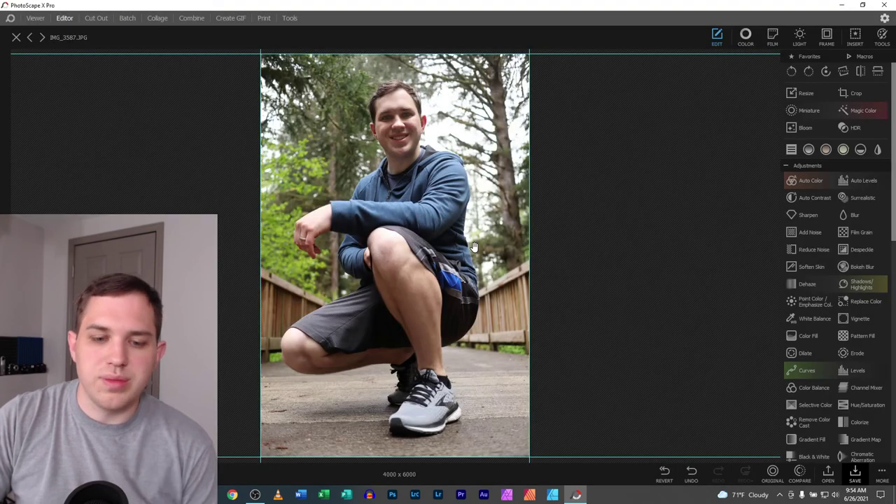
# - Close the edited portrait, browse the remaining photos to the last one in the Viewer, and return to bridge photo 55 of 57
pyautogui.click(17, 37)
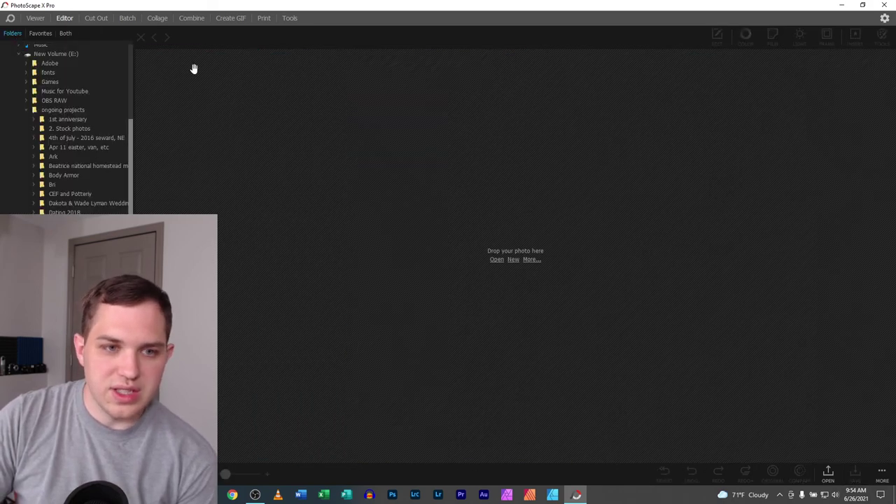
pyautogui.click(37, 18)
pyautogui.click(884, 259)
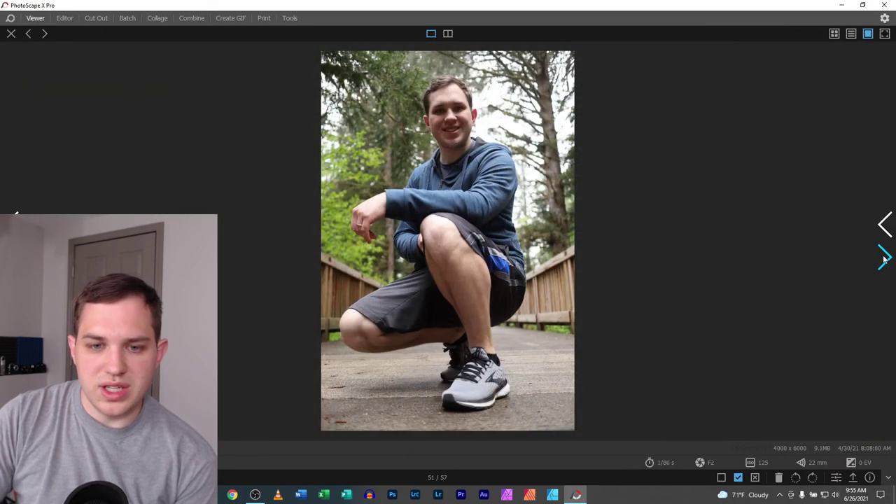
pyautogui.click(885, 259)
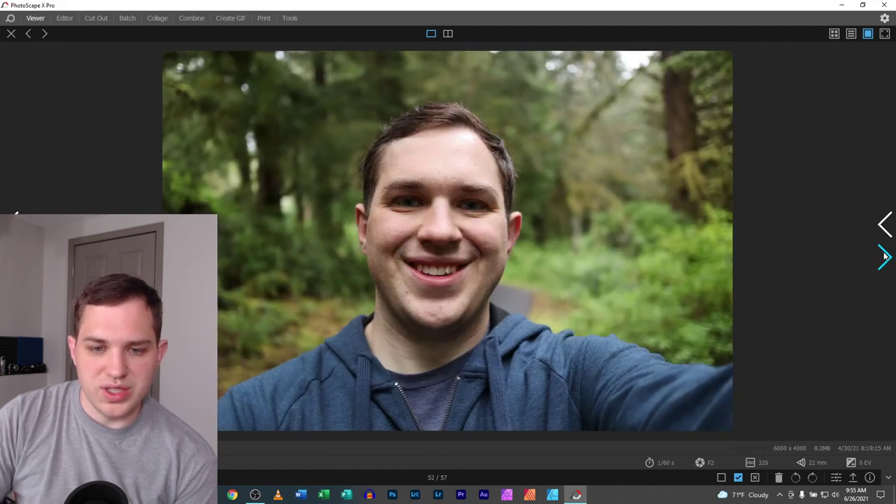
pyautogui.click(885, 258)
pyautogui.click(885, 258)
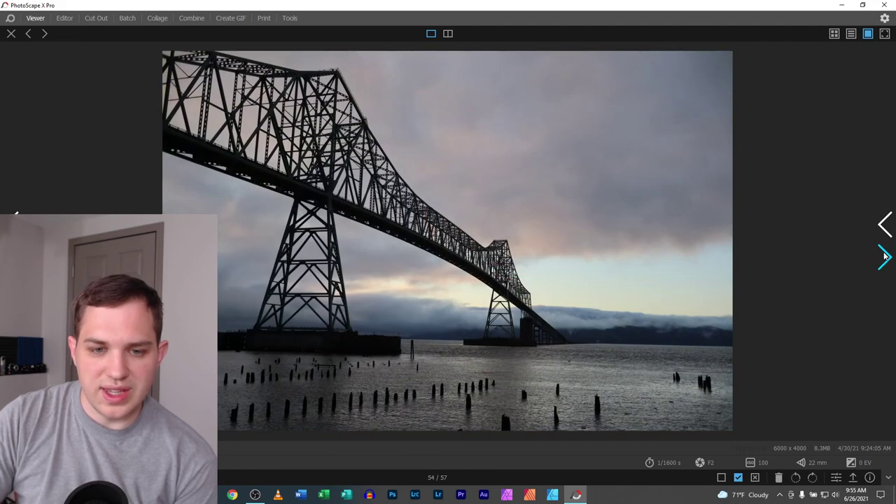
pyautogui.click(885, 258)
pyautogui.click(885, 258)
pyautogui.click(885, 258)
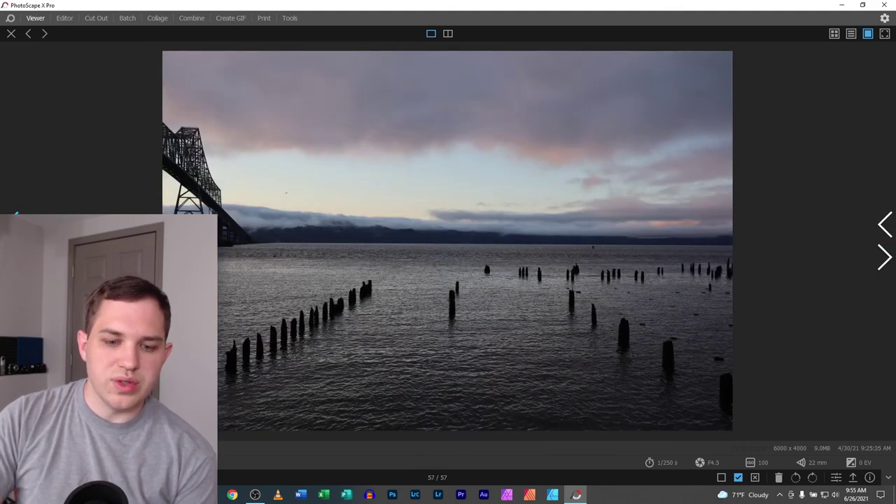
pyautogui.press('Left')
pyautogui.press('Left')
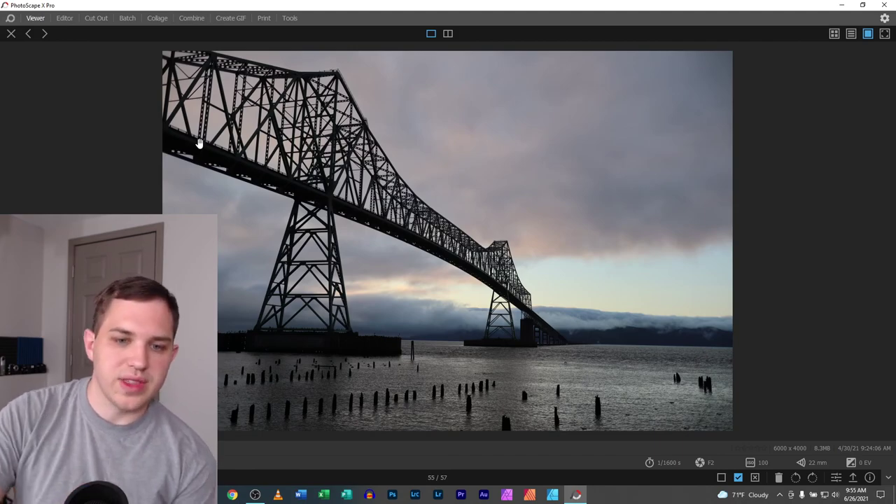
# - Examine the bridge's steelwork, the far pier and the water posts up close, and return to the whole frame
pyautogui.scroll(5, 225, 213)
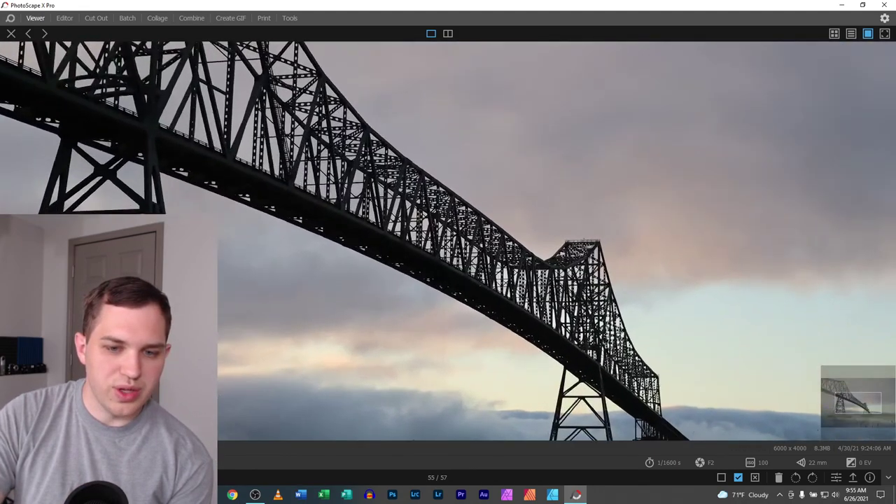
pyautogui.scroll(5, 250, 190)
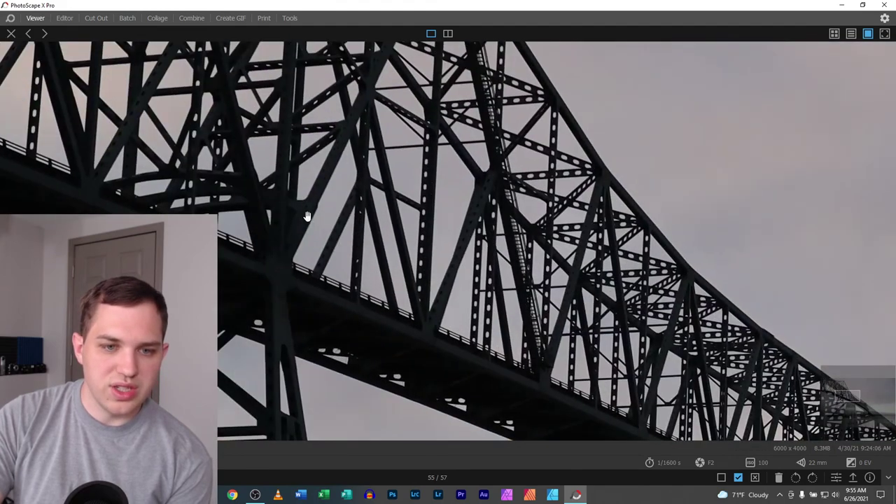
pyautogui.scroll(-10, 448, 241)
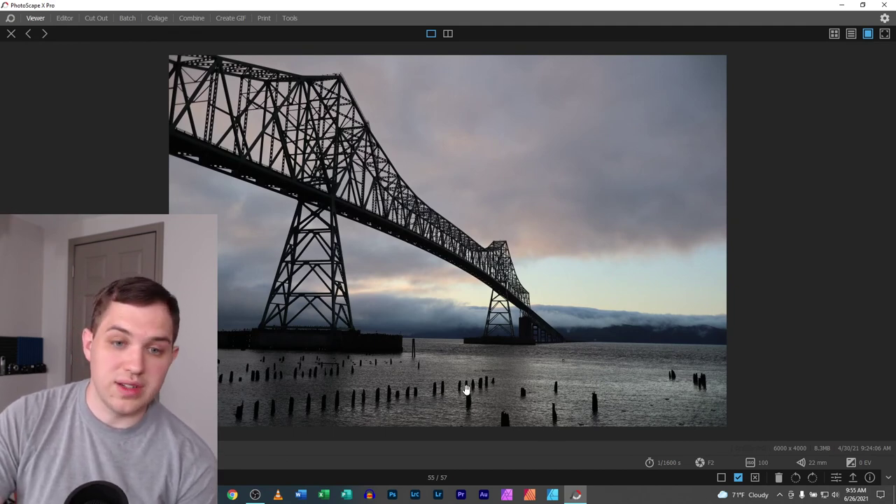
pyautogui.scroll(3, 448, 280)
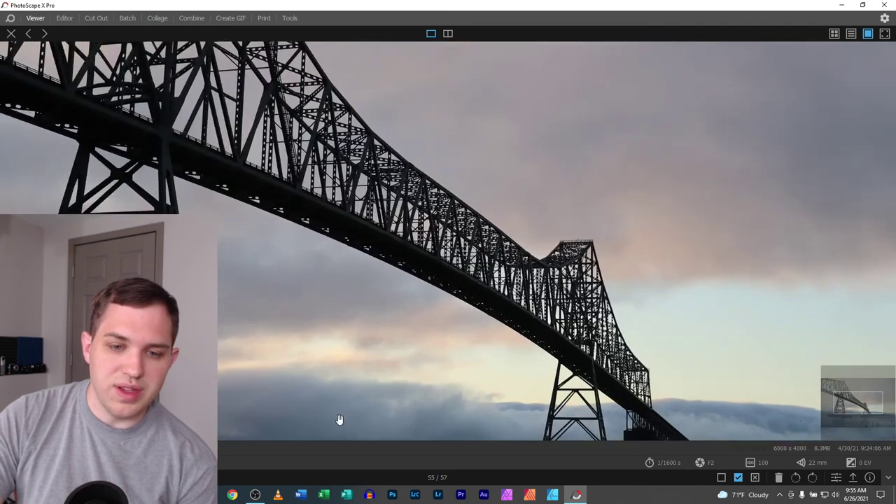
pyautogui.moveTo(561, 357); pyautogui.dragTo(281, 153)
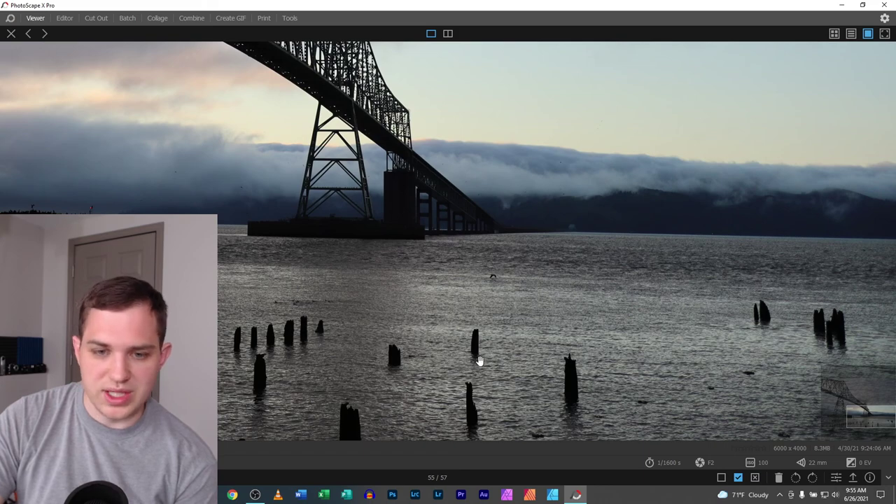
pyautogui.click(113, 208)
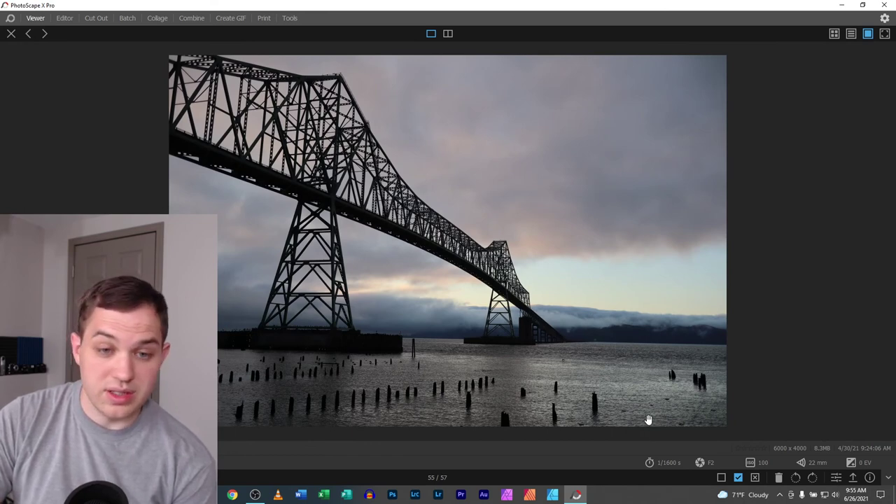
# - Open the sunset bridge photo for editing and apply the Velvia film filter
pyautogui.click(835, 477)
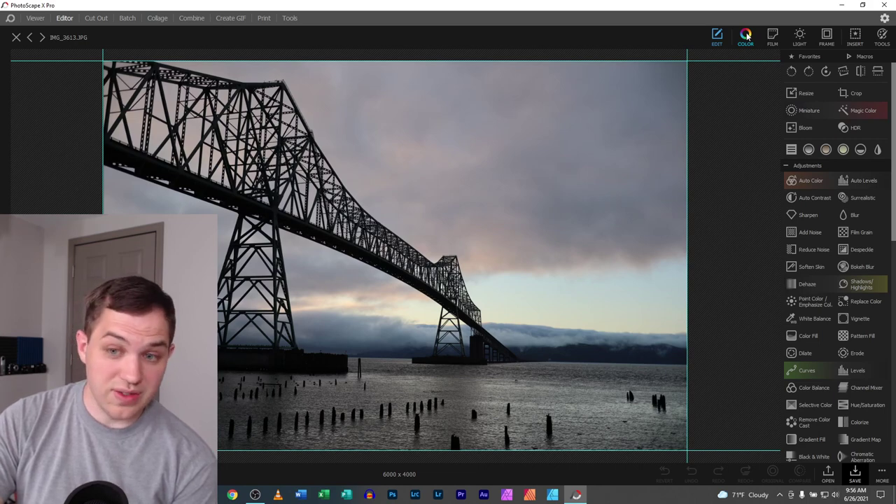
pyautogui.click(773, 37)
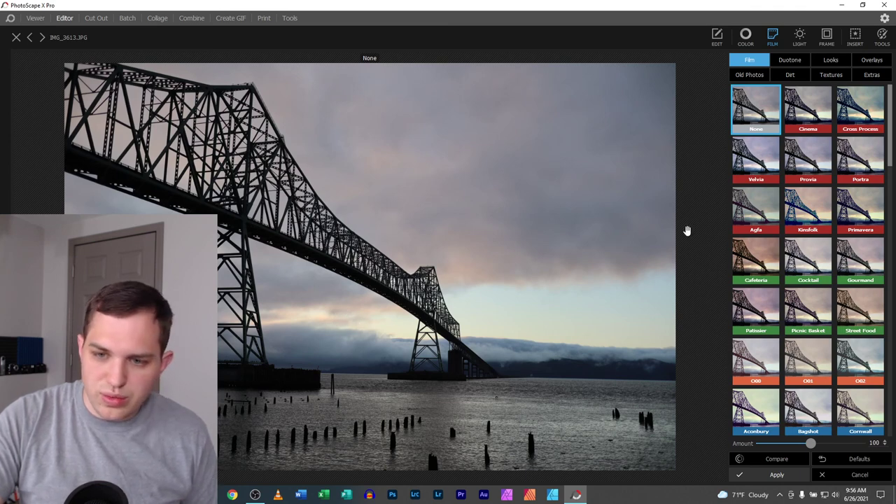
pyautogui.click(765, 156)
pyautogui.click(767, 475)
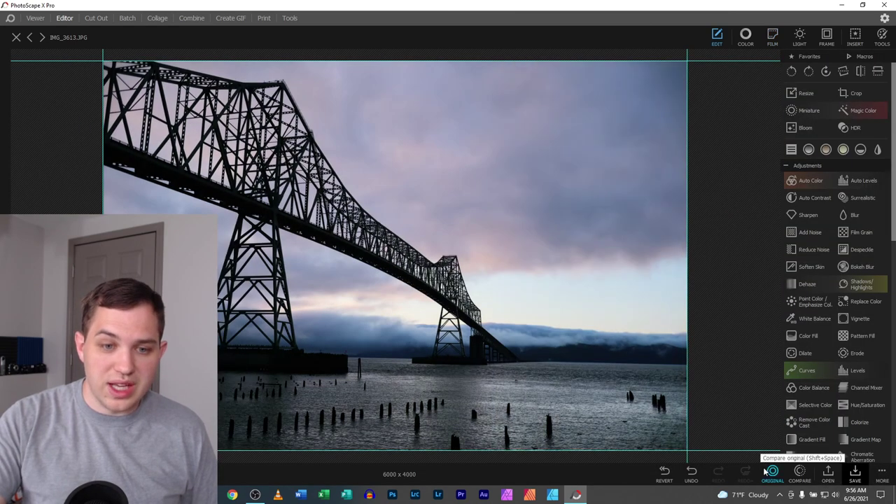
# - Save the filtered bridge photo as a copy to the Desktop
pyautogui.click(883, 476)
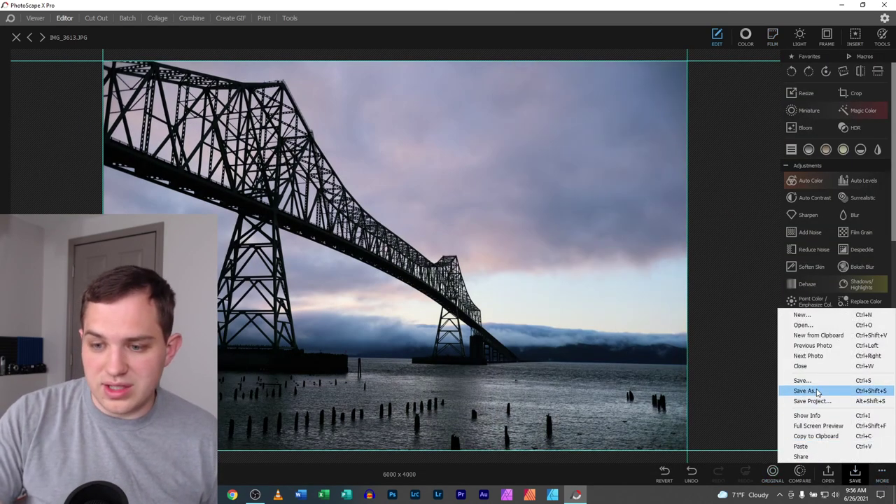
pyautogui.click(812, 392)
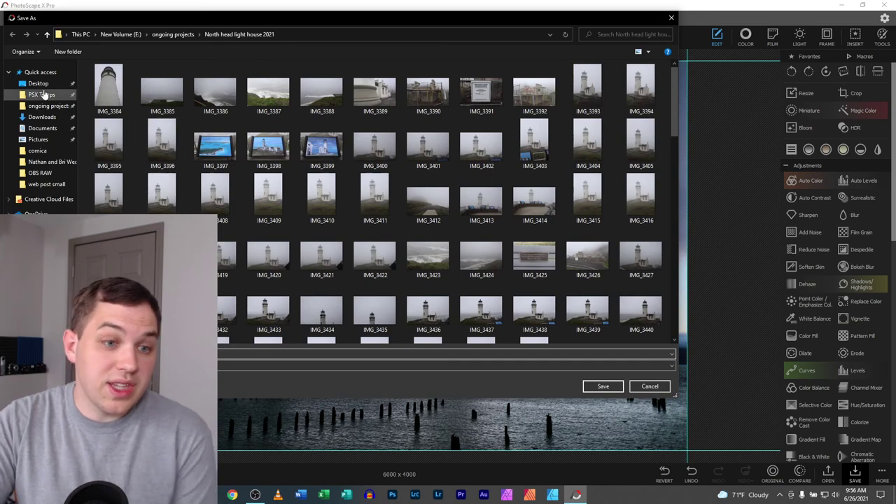
pyautogui.click(38, 83)
pyautogui.click(602, 386)
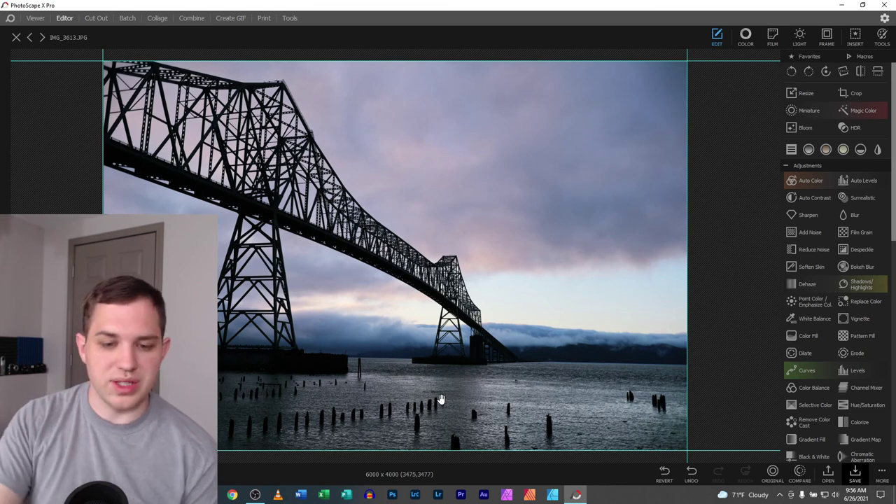
# - Close the edited bridge photo, return to the Viewer and browse forward past the last photo to the first one
pyautogui.click(18, 38)
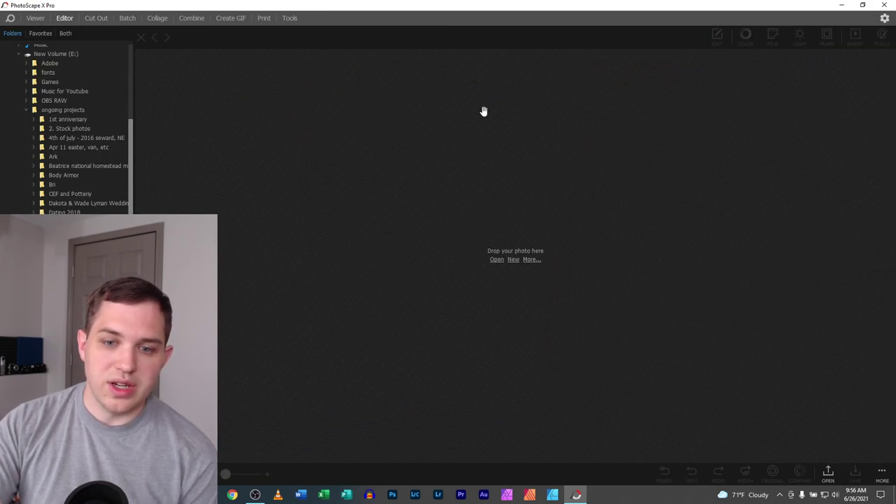
pyautogui.click(35, 19)
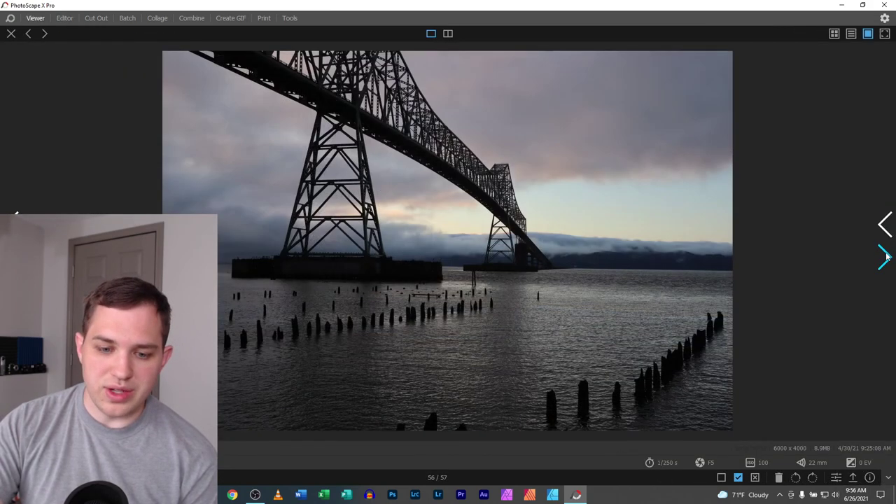
pyautogui.click(885, 257)
pyautogui.click(885, 258)
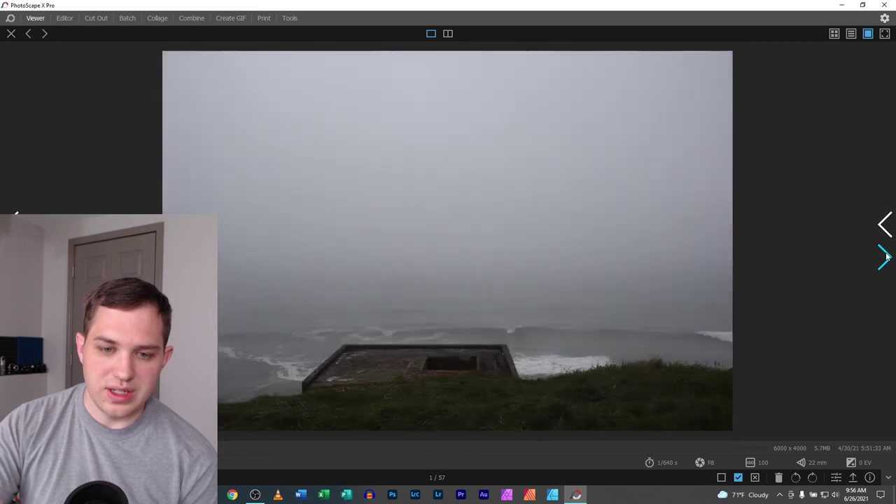
# - Return to the thumbnail overview, look through the flagged photos and open lighthouse photo 16 in the large view
pyautogui.click(10, 35)
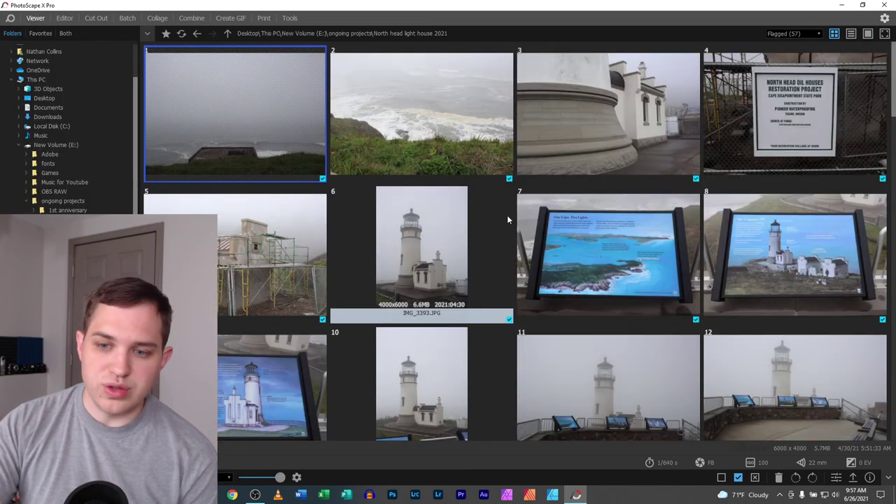
pyautogui.scroll(-5, 505, 214)
pyautogui.scroll(-6, 513, 220)
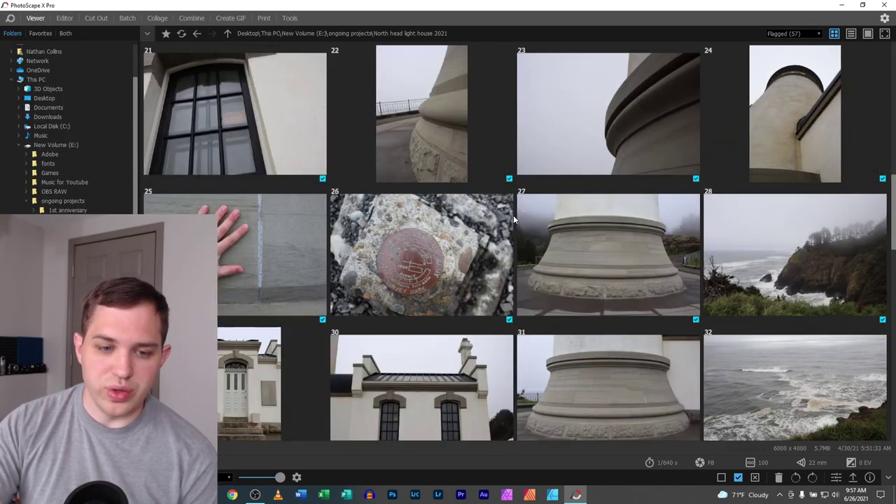
pyautogui.scroll(-10, 513, 219)
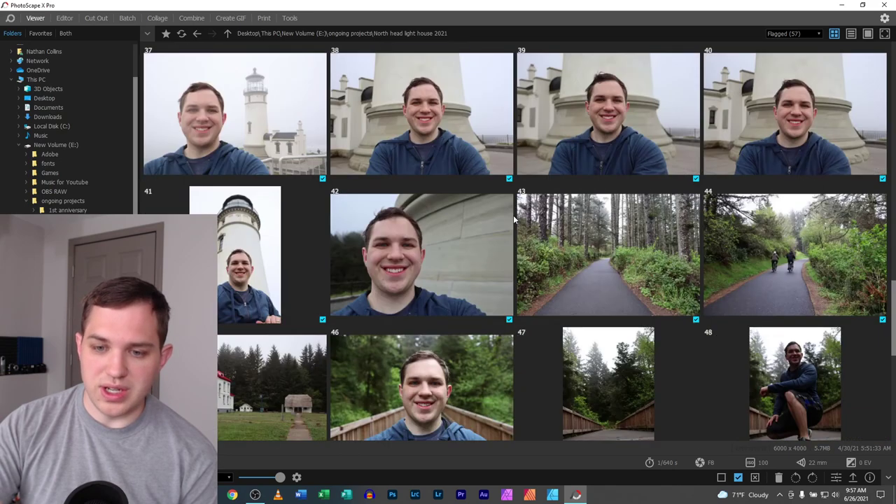
pyautogui.scroll(10, 513, 217)
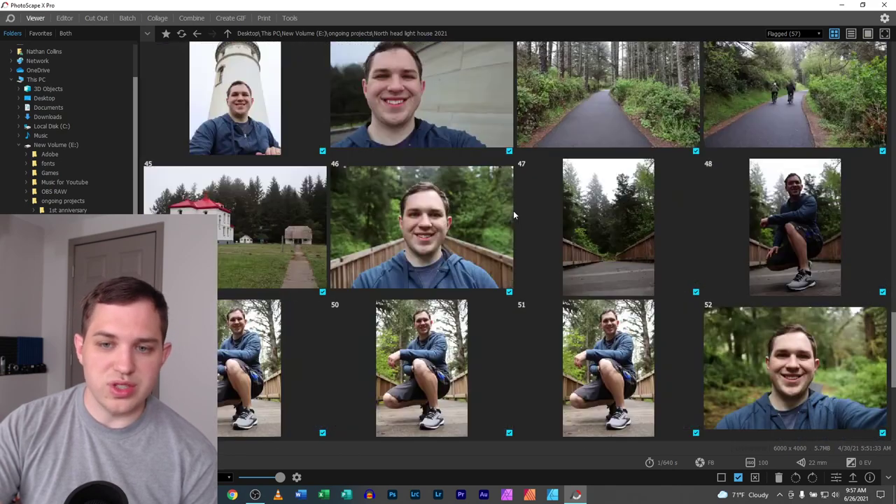
pyautogui.scroll(12, 514, 215)
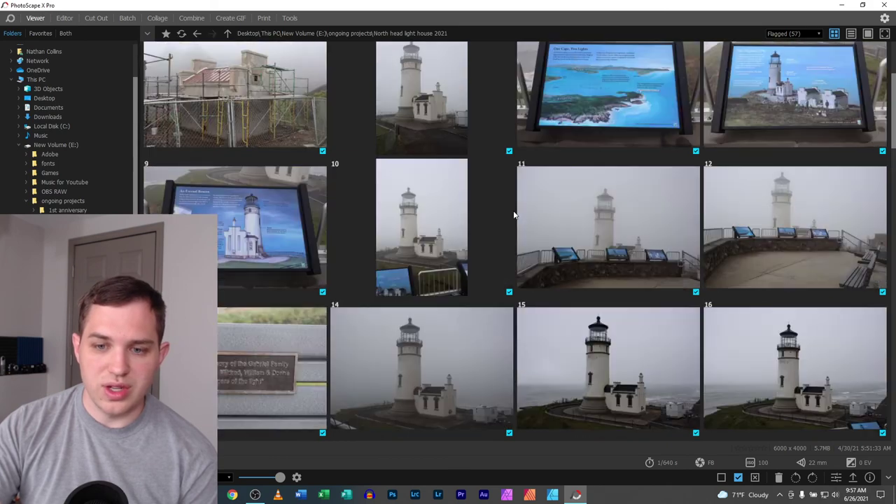
pyautogui.doubleClick(762, 372)
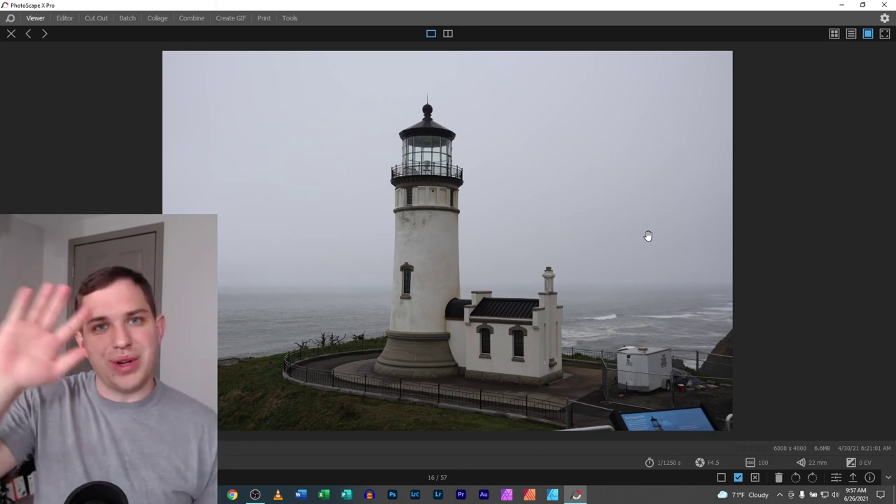
pyautogui.click(780, 495)
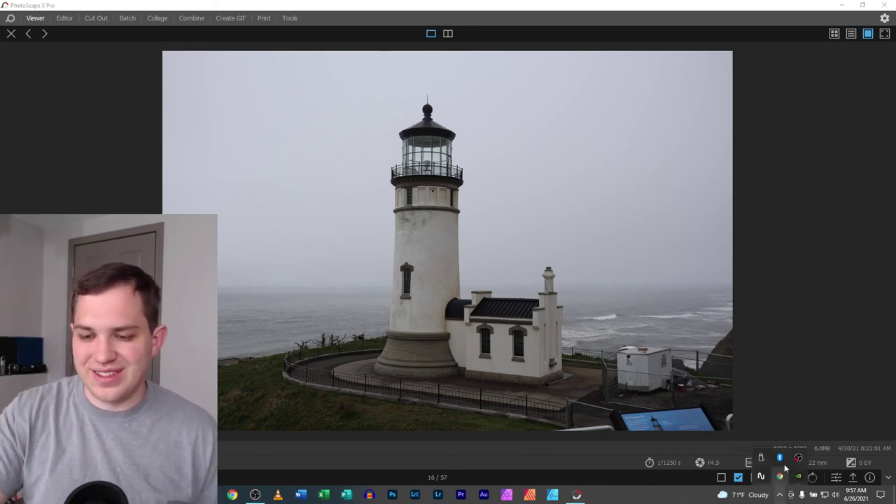